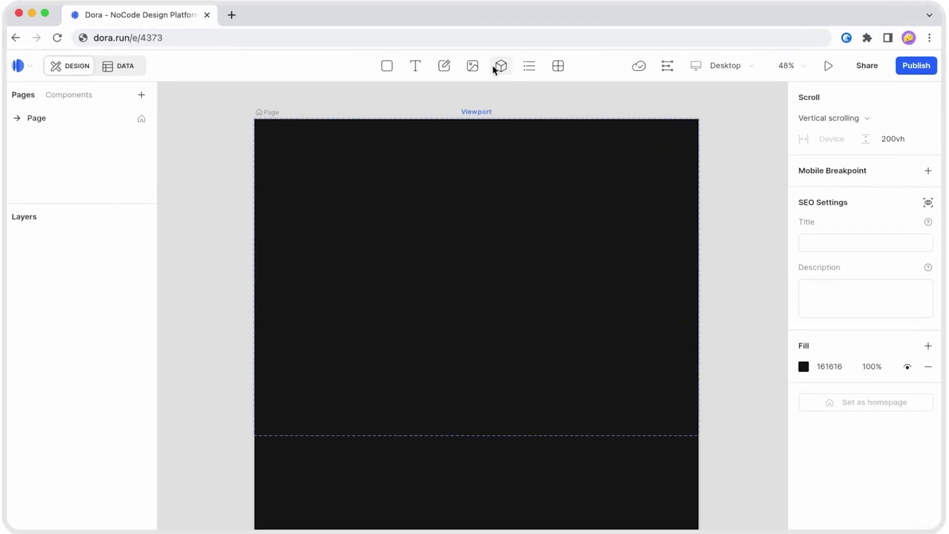
Add a 3D widget across the page viewport and open the page's scroll drivers timeline.
click(498, 65)
drag(248, 121, 689, 430)
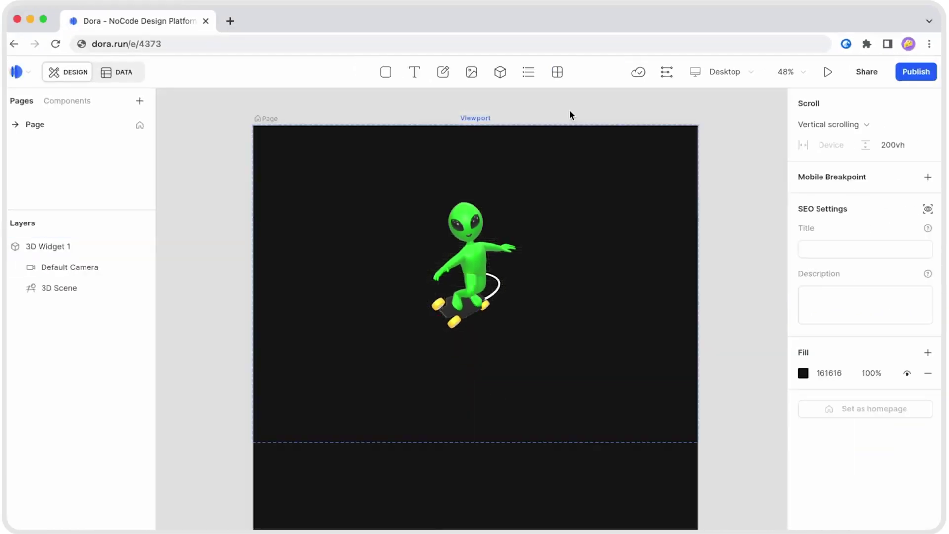
scroll(569, 110, down, 3)
click(667, 72)
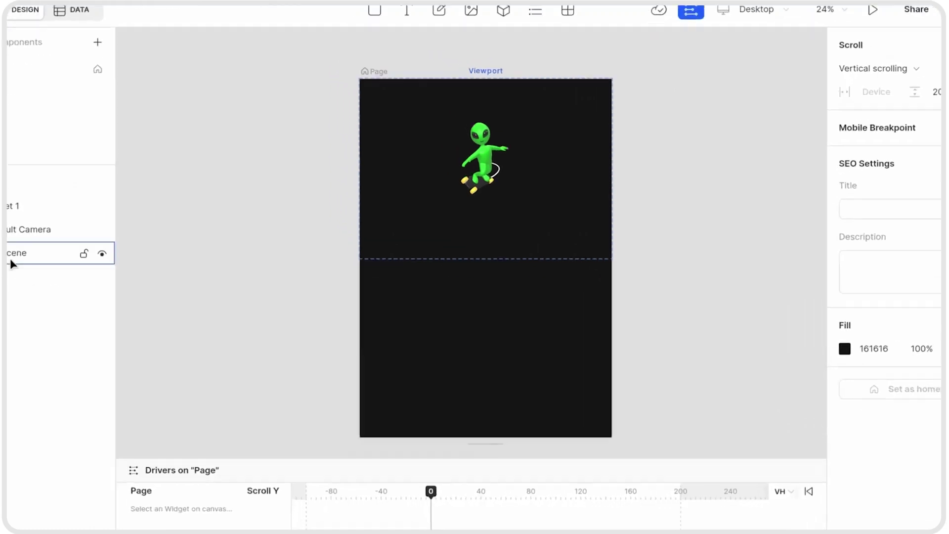
Keyframe Alien.glb inside the 3D scene at Scroll Y 0, and reposition the model at further points on the timeline.
double_click(62, 291)
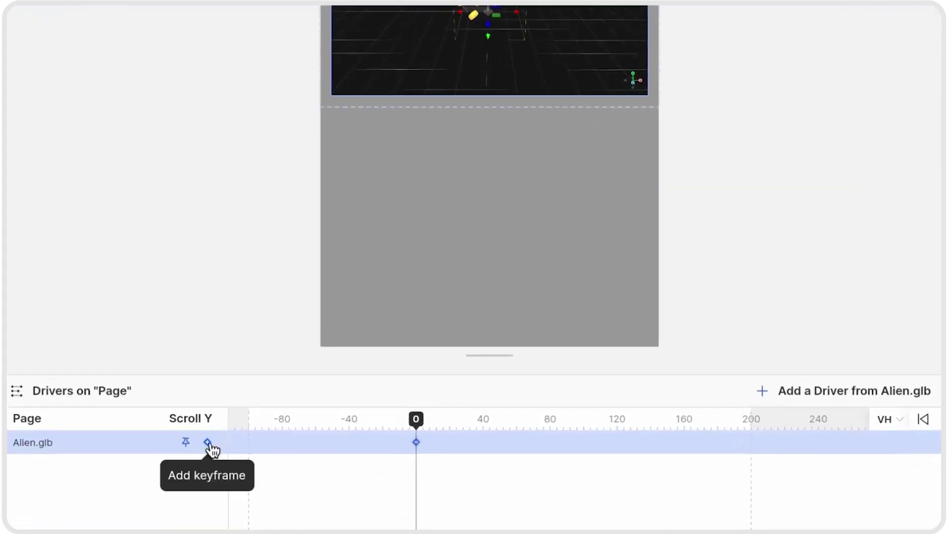
click(207, 443)
drag(416, 419, 584, 421)
drag(499, 257, 491, 384)
drag(584, 419, 846, 420)
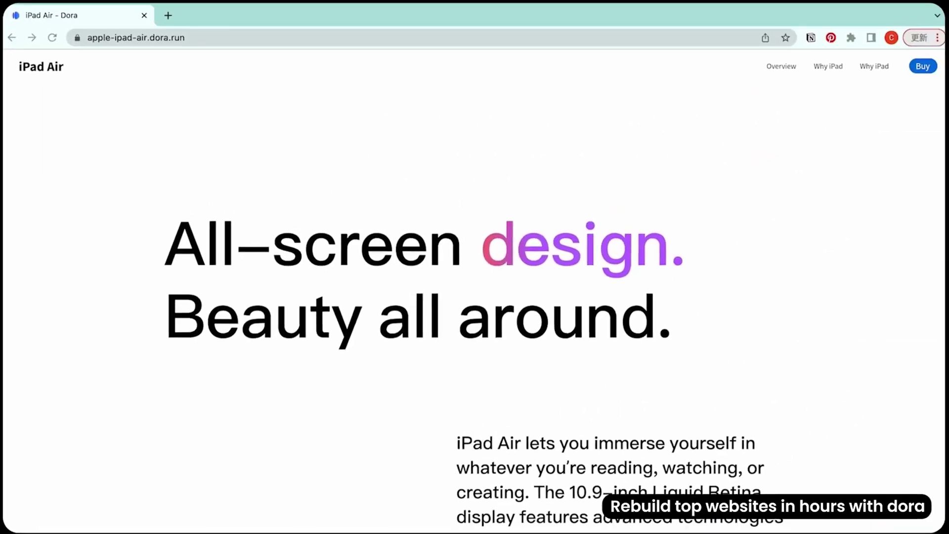
scroll(475, 291, down, 15)
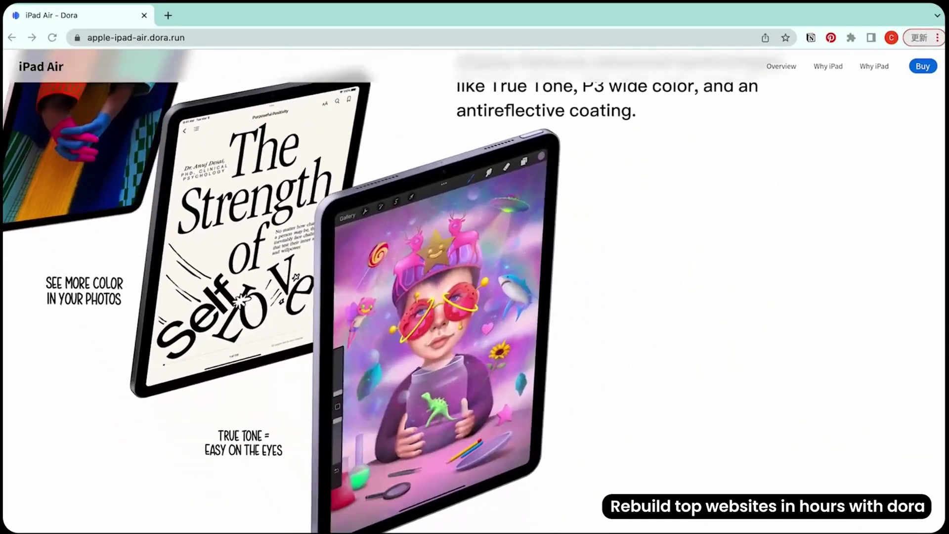
scroll(475, 292, down, 5)
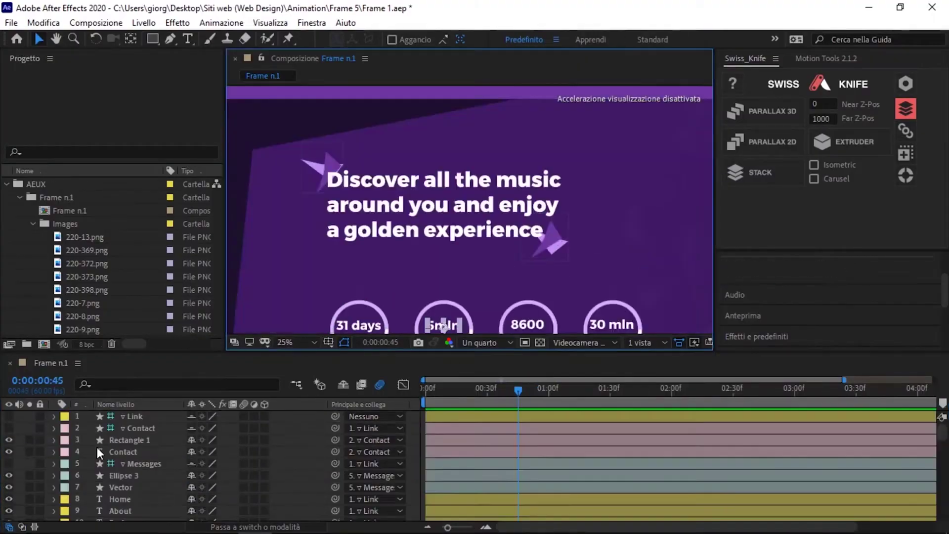
scroll(156, 445, down, 2)
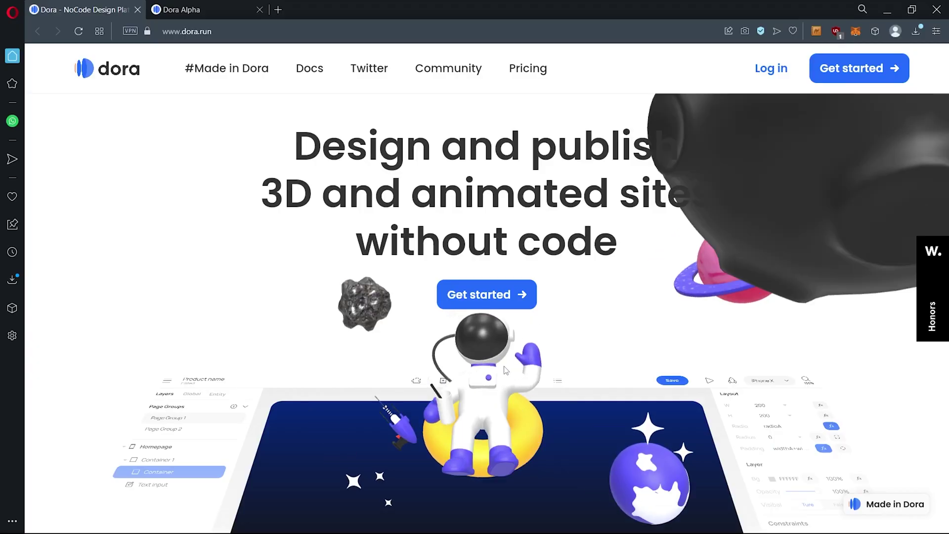
Look through the Dora home page, from the keyframe and constraint layout sections down to the example projects.
scroll(511, 386, down, 5)
scroll(511, 386, down, 10)
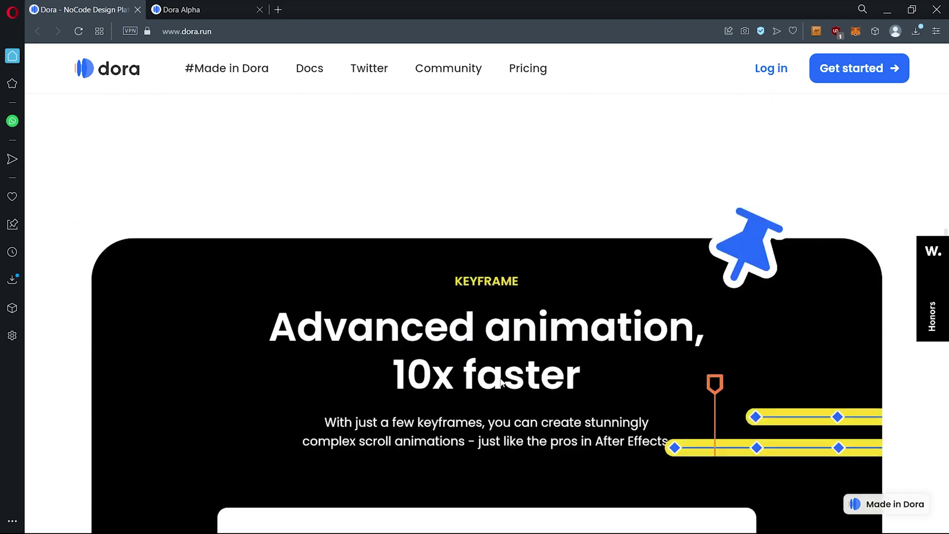
scroll(503, 383, down, 10)
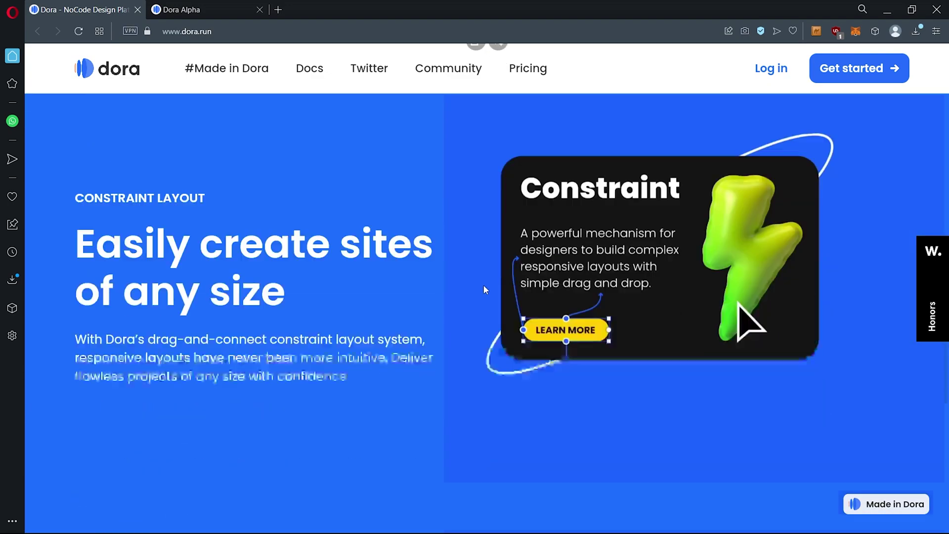
scroll(484, 291, down, 10)
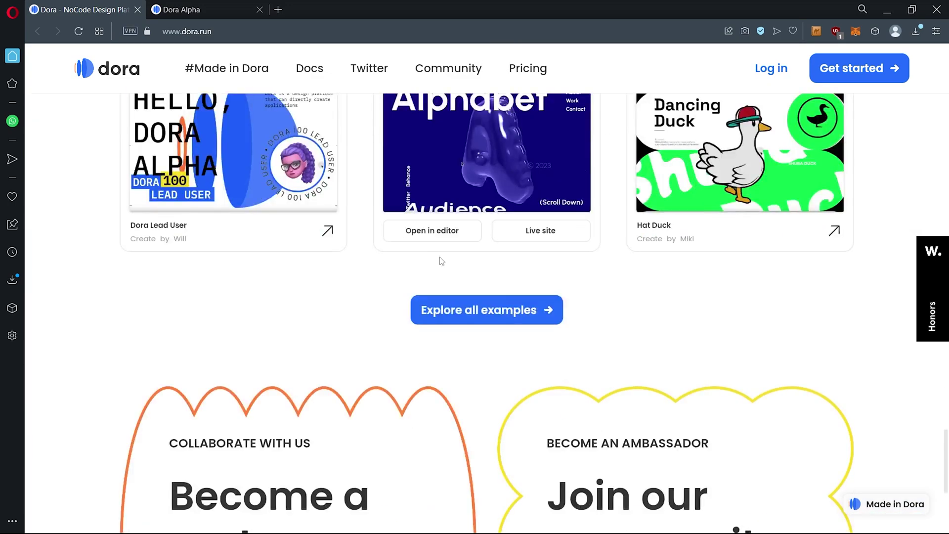
scroll(545, 283, down, 2)
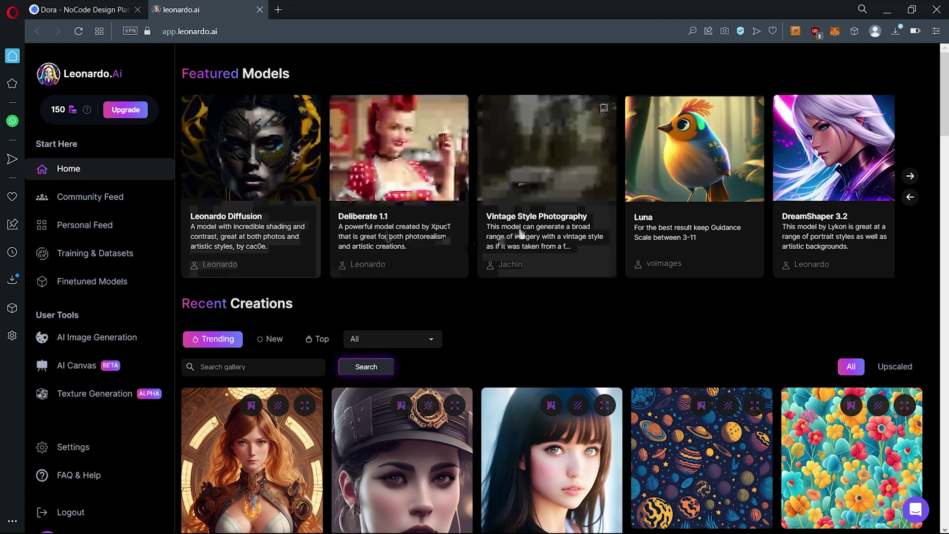
Switch to Leonardo.Ai and look through the trending Recent Creations gallery.
scroll(459, 229, down, 5)
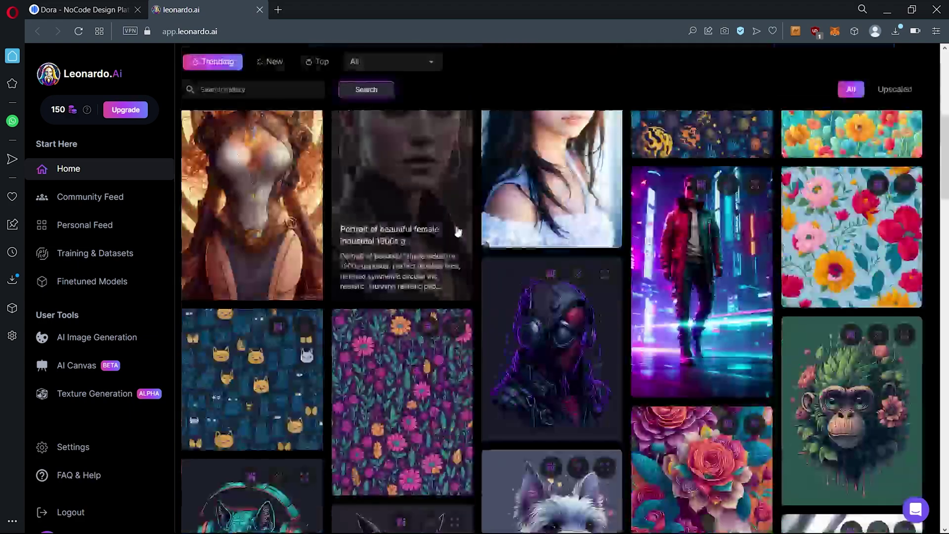
scroll(733, 326, down, 8)
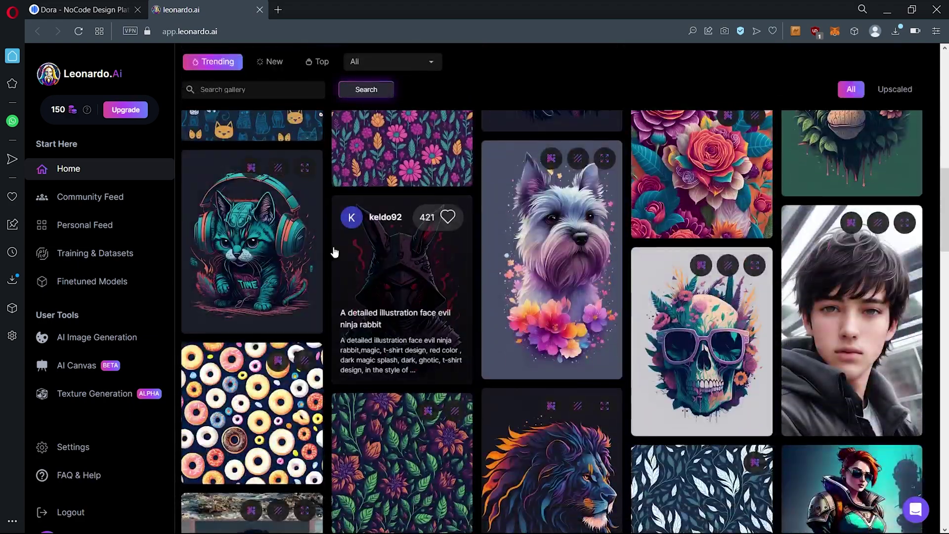
scroll(356, 250, down, 5)
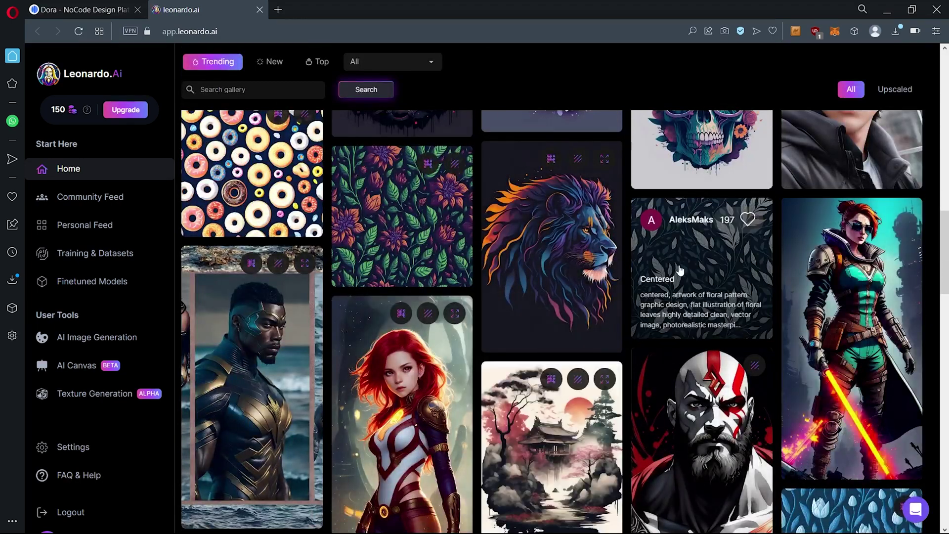
mouse_move(659, 312)
scroll(659, 311, up, 10)
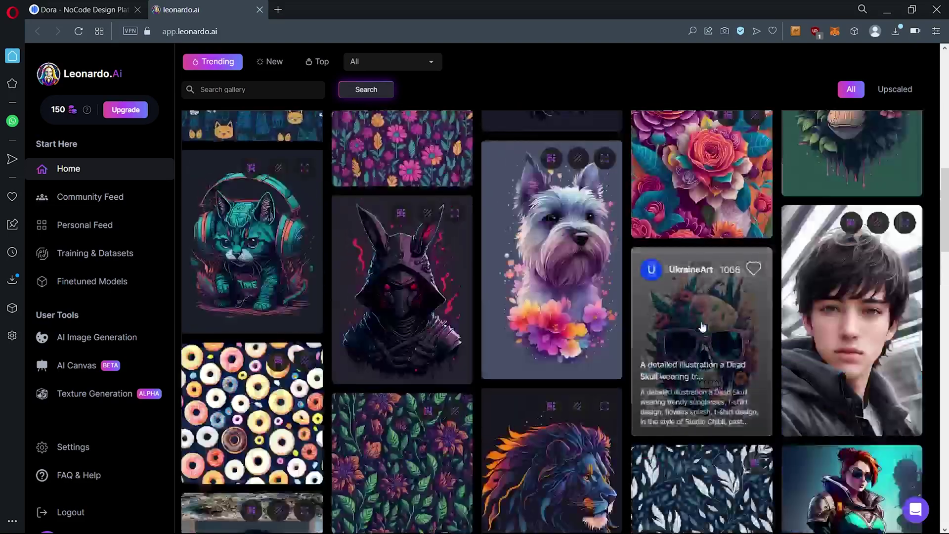
scroll(285, 251, up, 2)
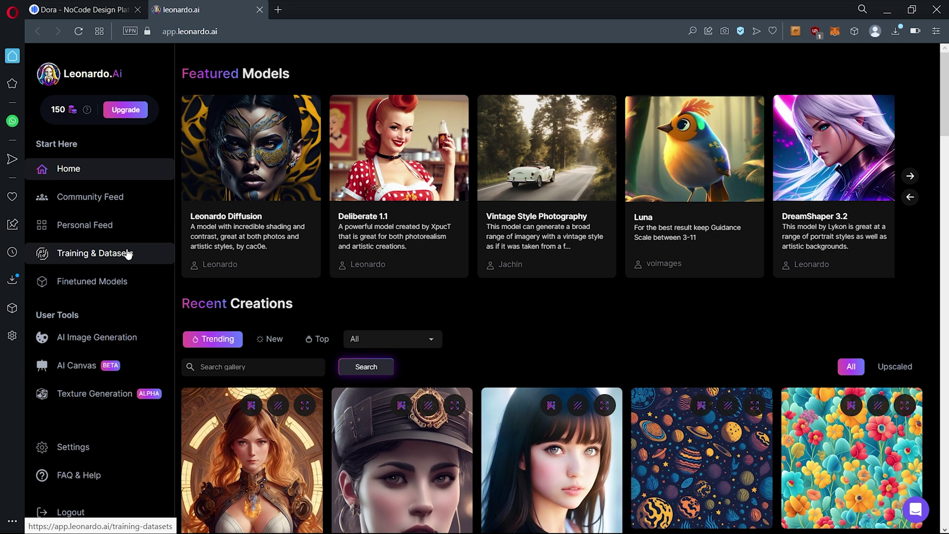
Open the AI image generation tool and replace the prompt with "cube with black background".
click(110, 343)
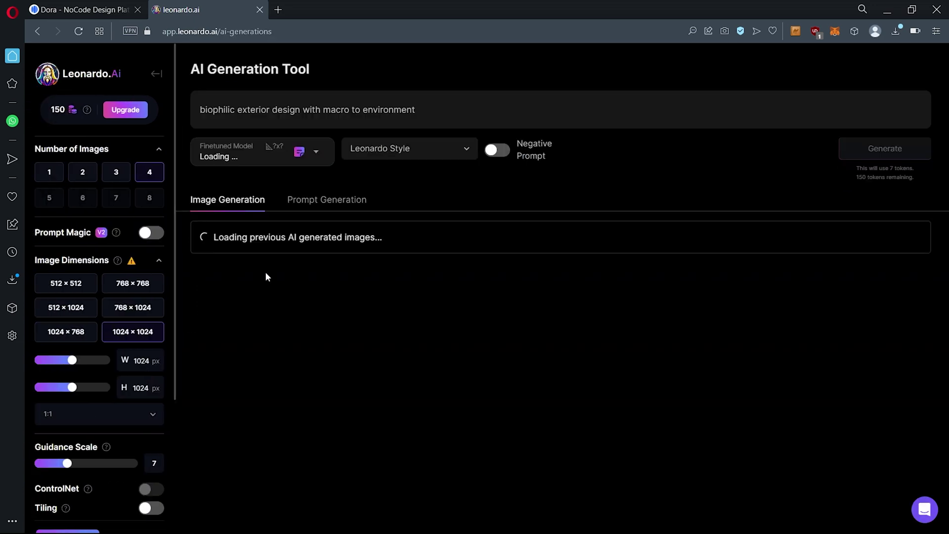
key(ctrl+a)
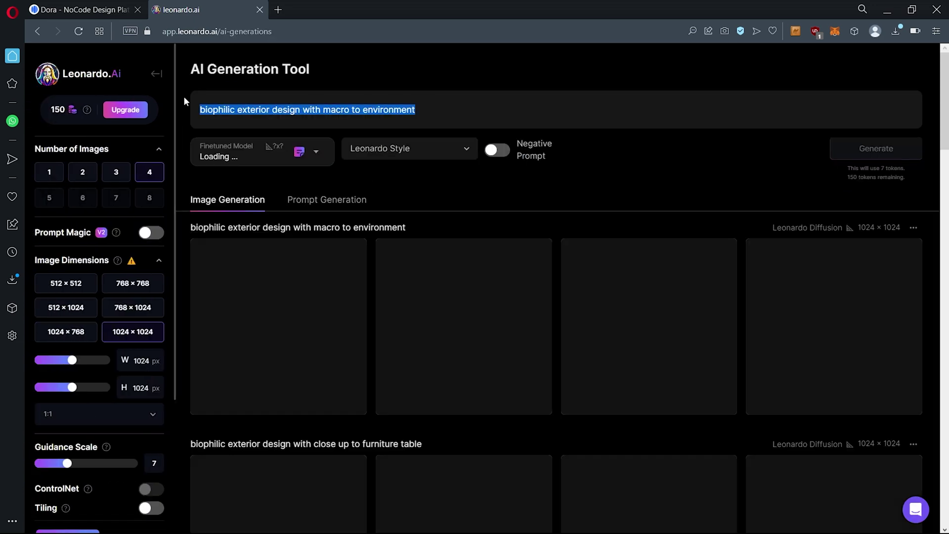
key(BackSpace)
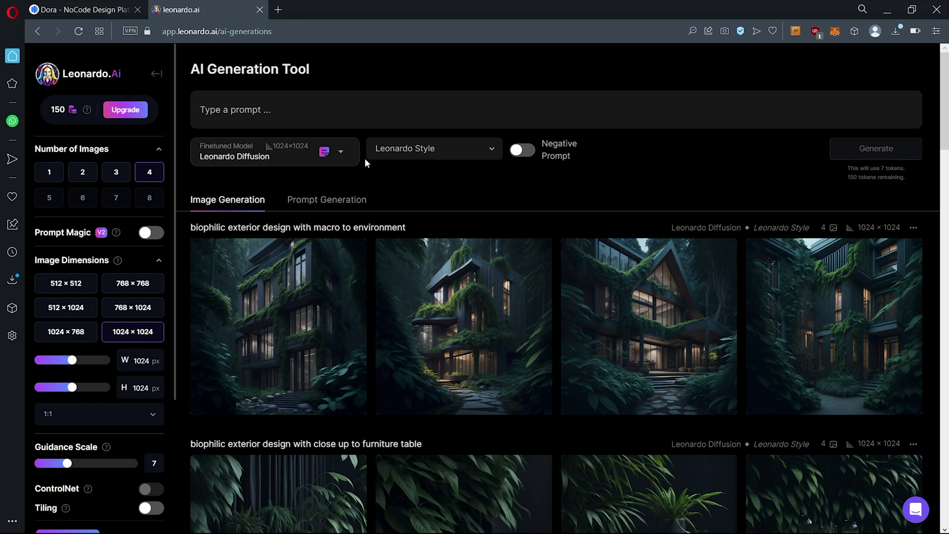
text(as)
key(BackSpace)
key(BackSpace)
text(cu)
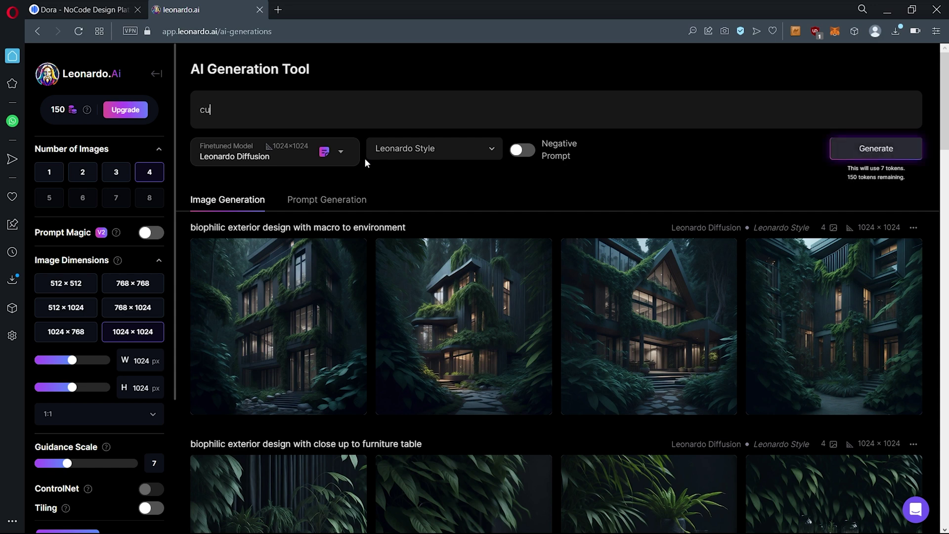
text(be with black background)
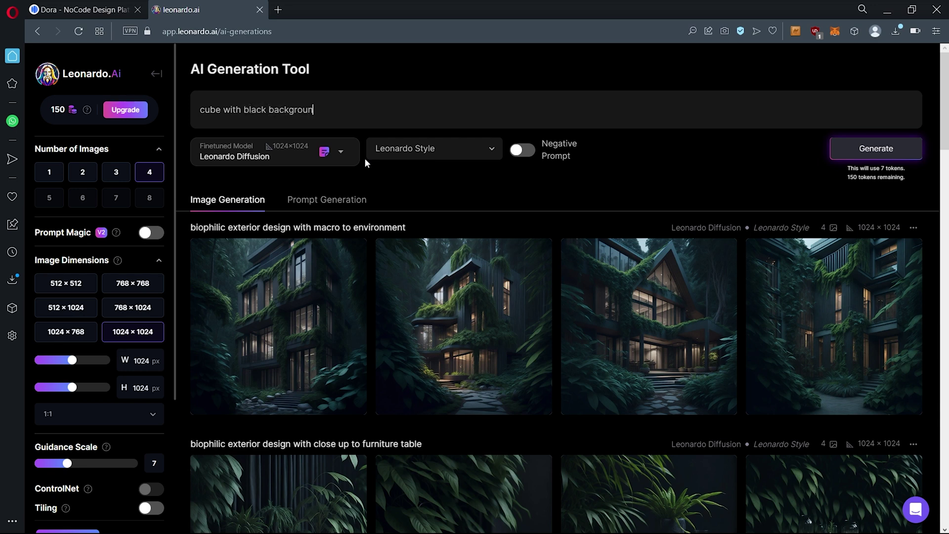
Choose the Isometric Asteroid Tiles platform model as the finetuned model for the generation.
click(275, 155)
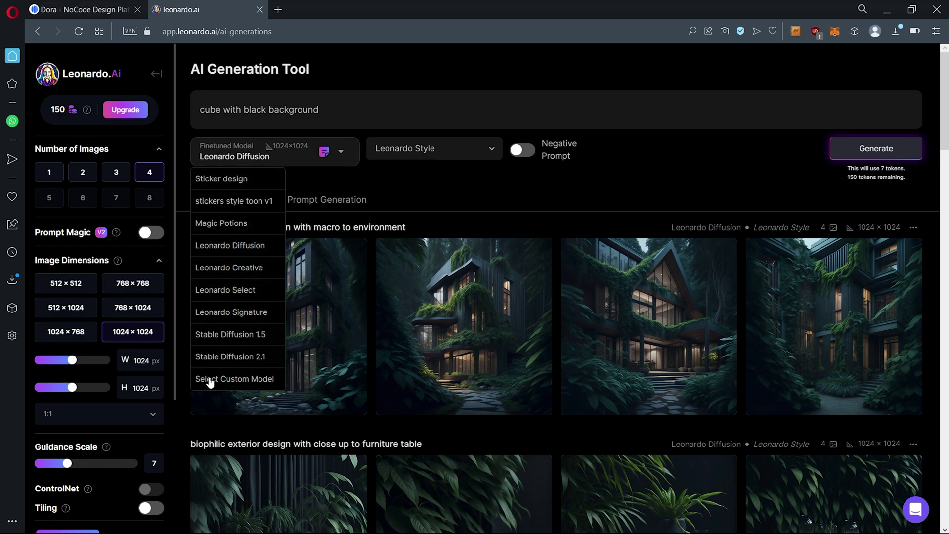
click(246, 380)
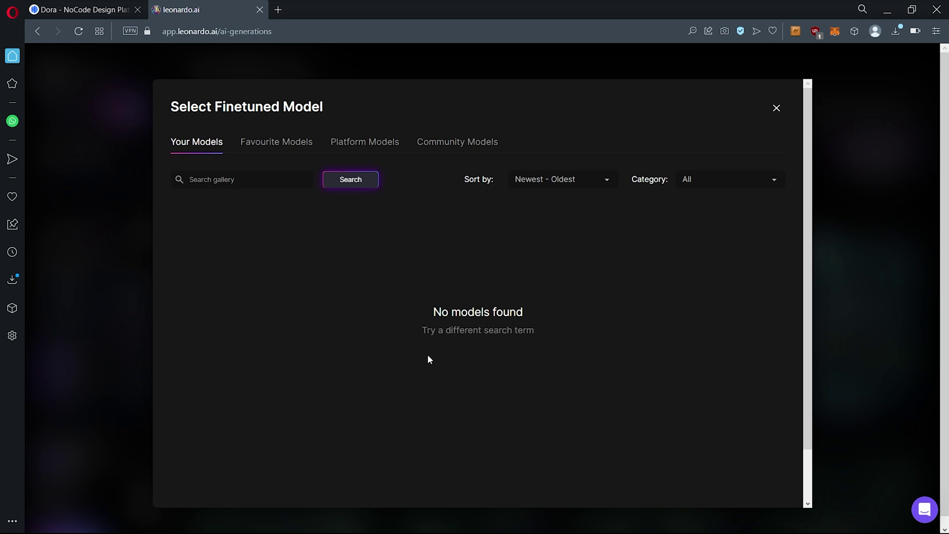
click(272, 144)
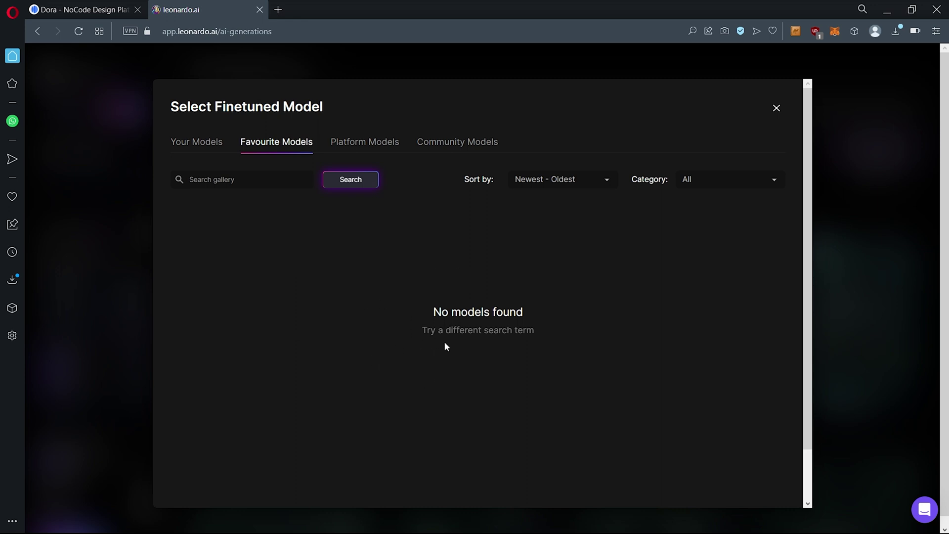
click(365, 142)
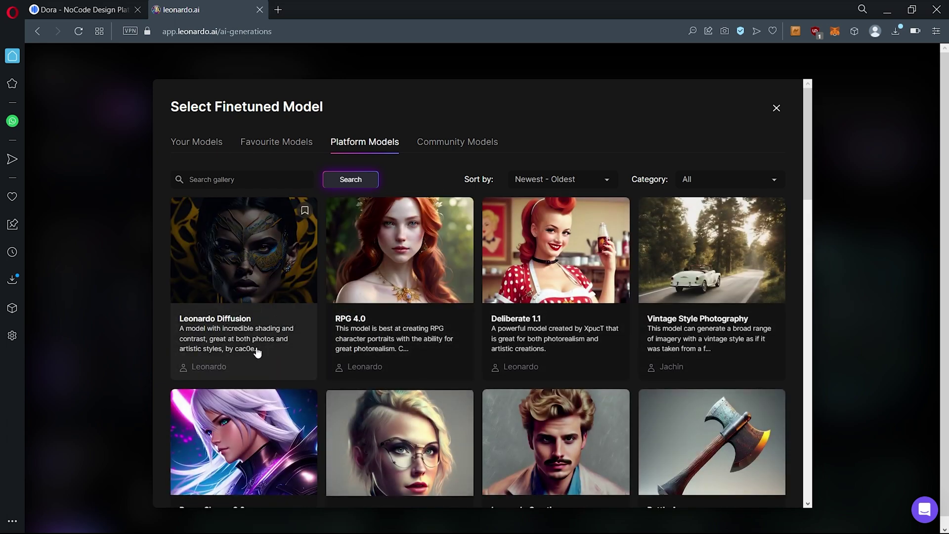
scroll(243, 243, down, 5)
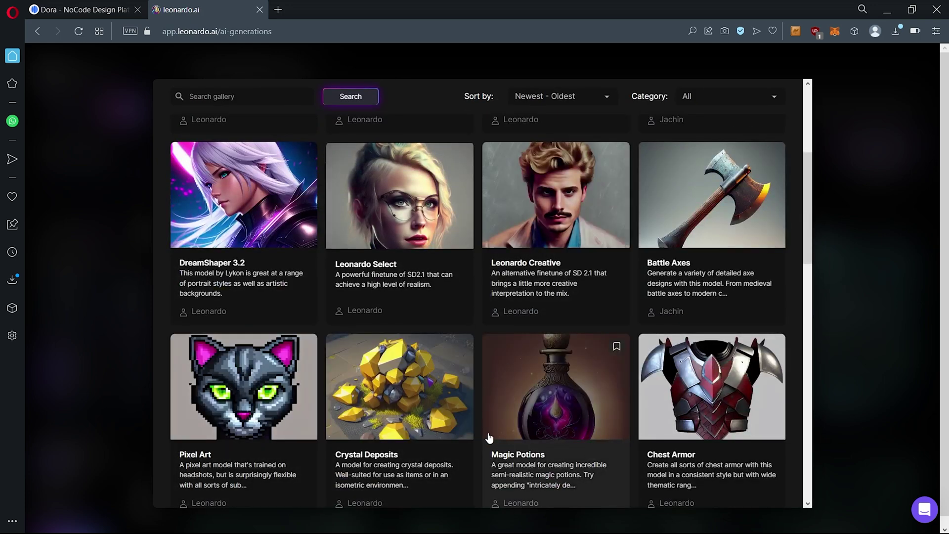
scroll(528, 366, down, 3)
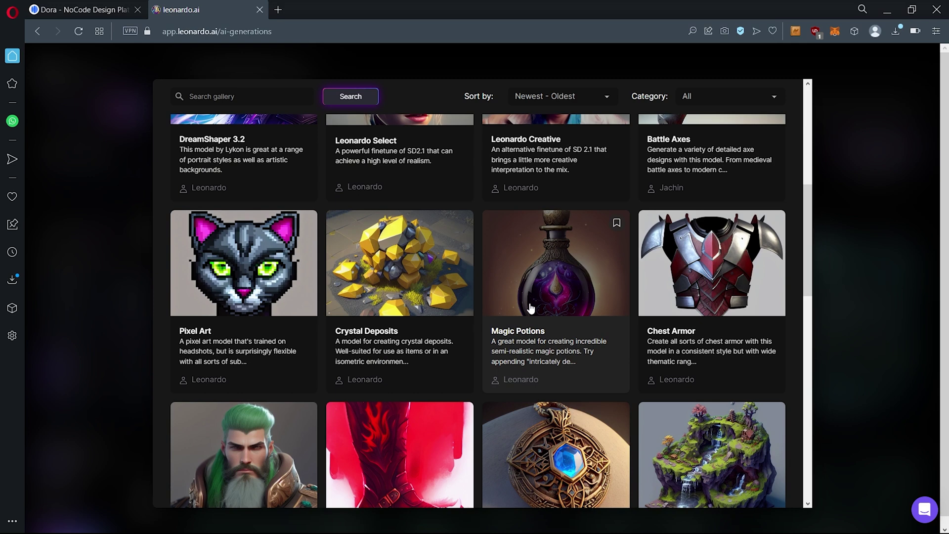
scroll(492, 352, down, 4)
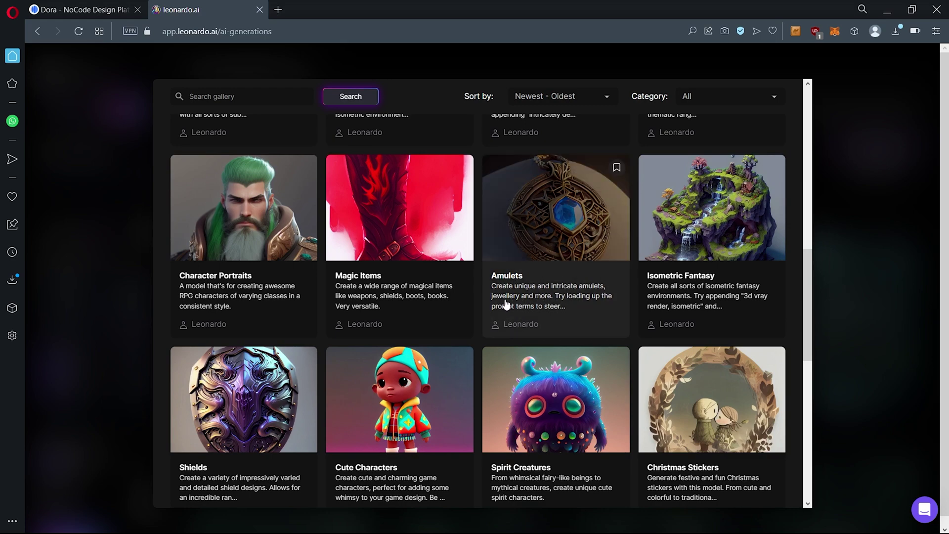
scroll(485, 296, down, 6)
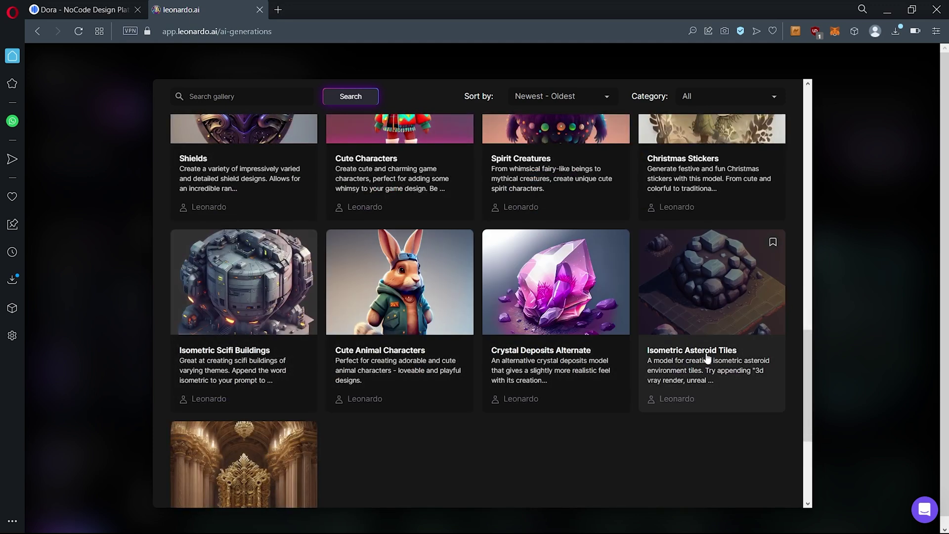
scroll(445, 341, up, 1)
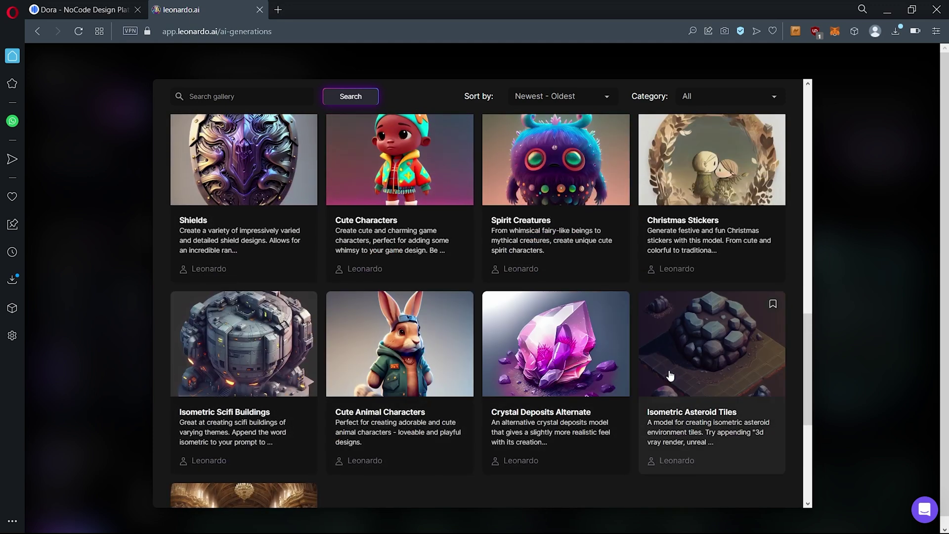
click(676, 385)
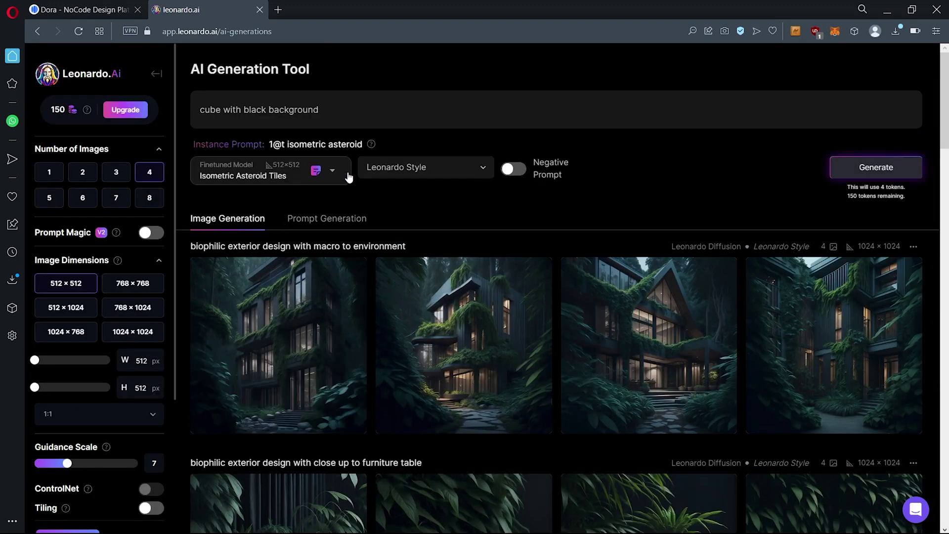
Select Leonardo Style and generate four 512 × 512 images from the cube prompt.
click(396, 169)
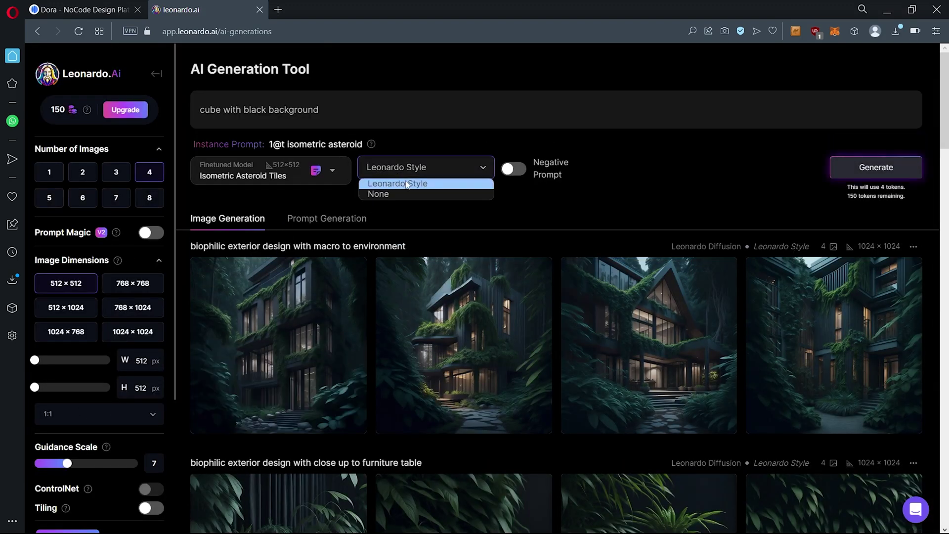
click(446, 185)
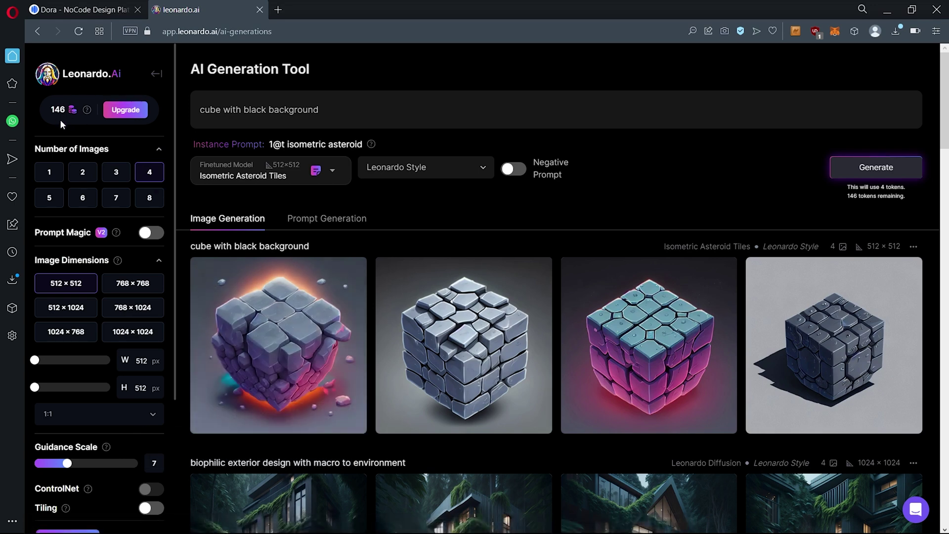
Open the Leonardo.Ai upgrade page and compare the token allowances and features of the subscription plans.
mouse_move(329, 335)
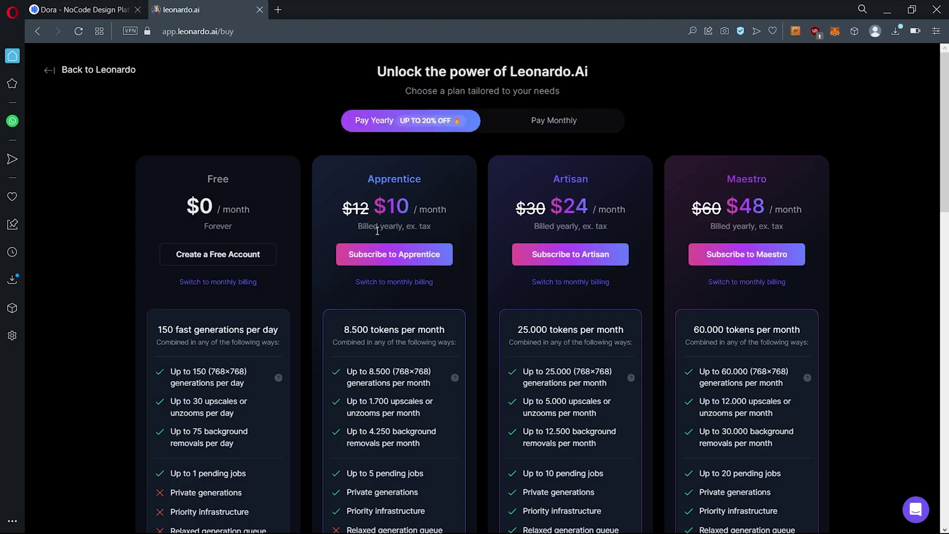
scroll(358, 272, down, 1)
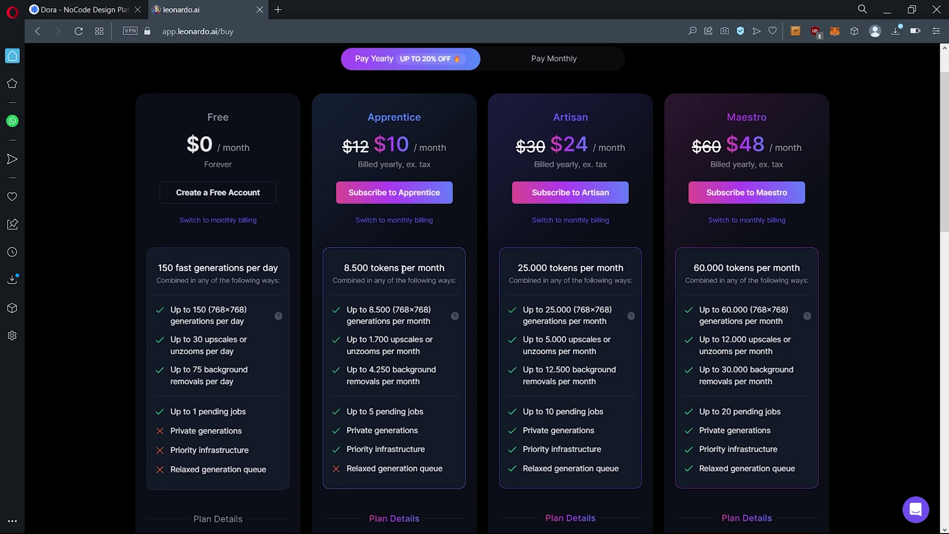
Examine the plan details and token allowances of the Apprentice and Artisan subscription plans.
drag(402, 270, 445, 269)
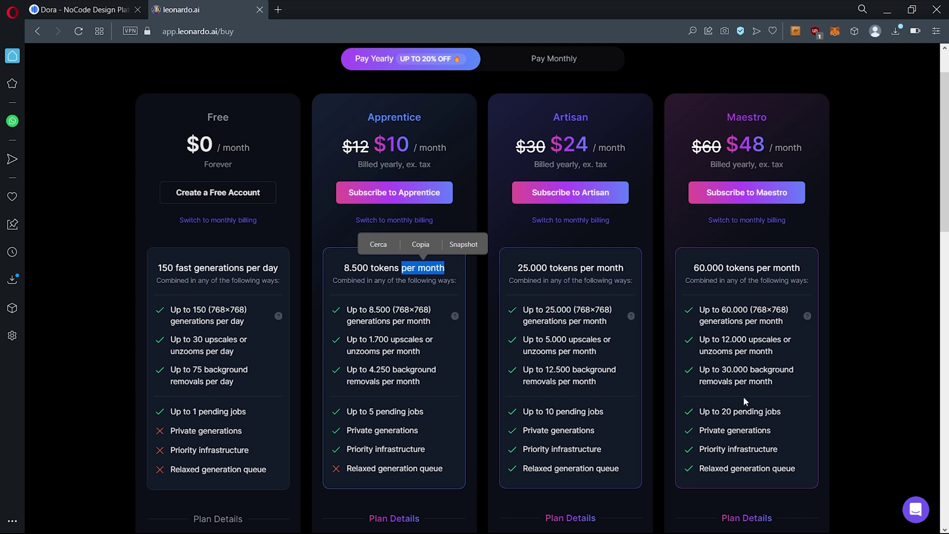
scroll(717, 421, down, 1)
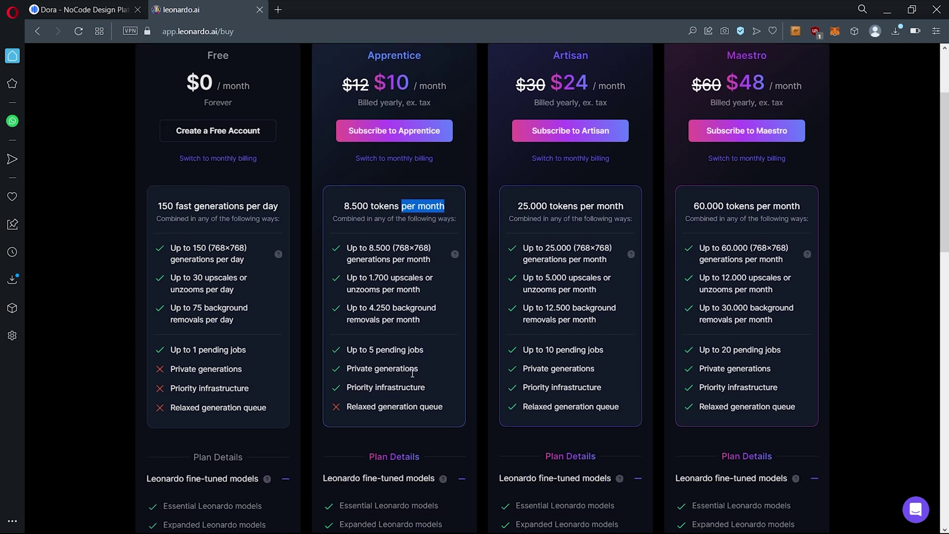
scroll(379, 369, down, 2)
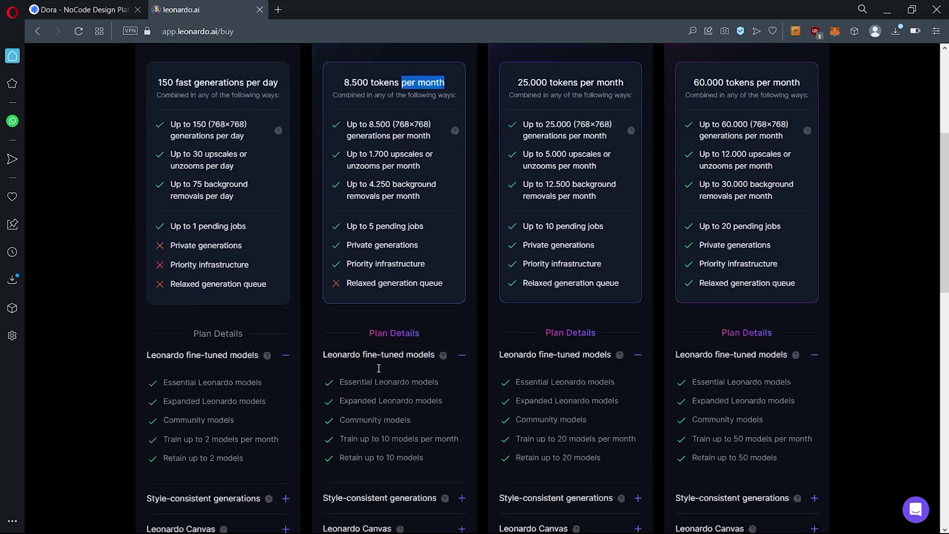
scroll(378, 384, down, 3)
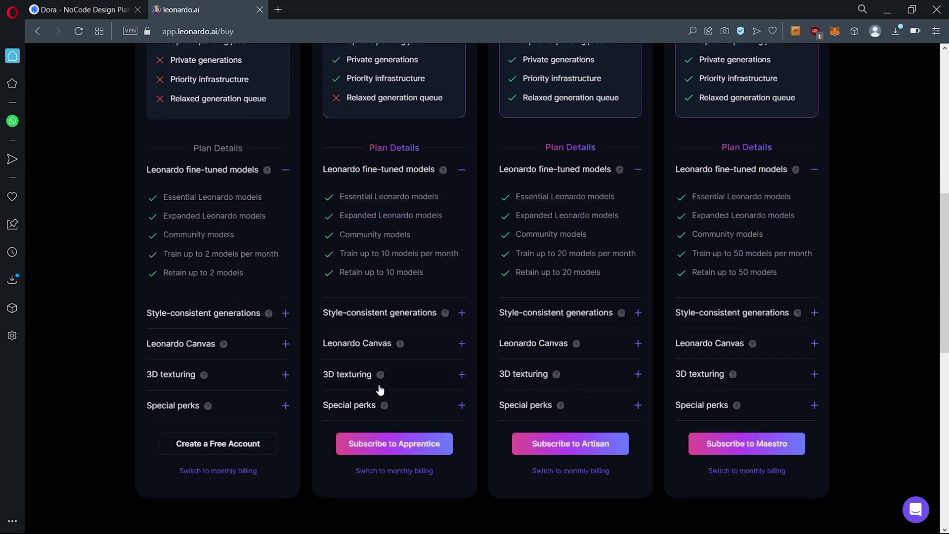
scroll(380, 388, up, 5)
scroll(379, 391, up, 2)
drag(564, 330, 615, 329)
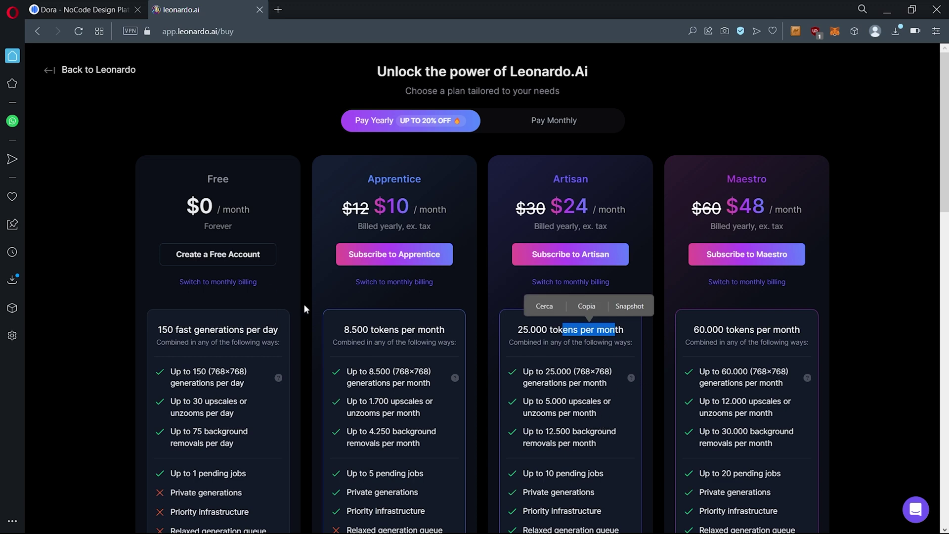
Return to the AI generation tool and save the first generated cube image as a JPEG under its default name.
click(48, 70)
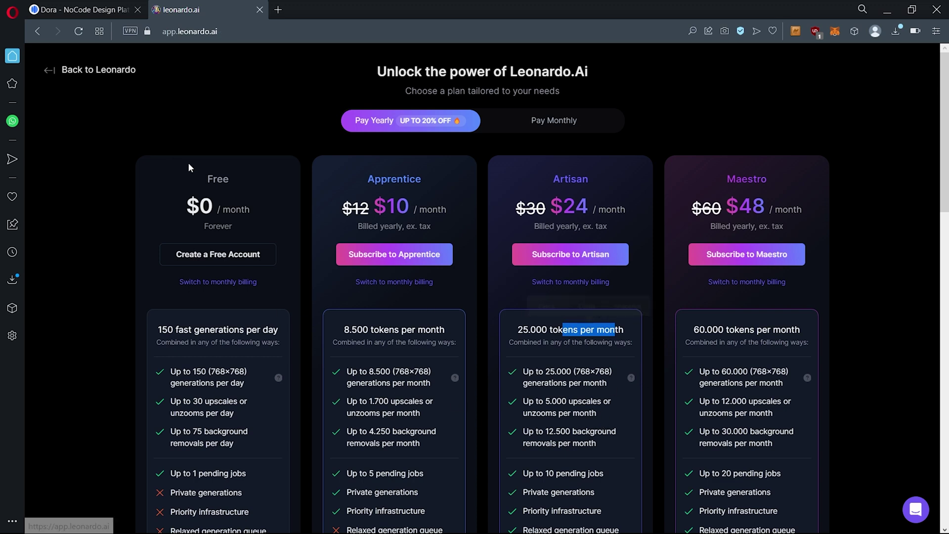
click(130, 337)
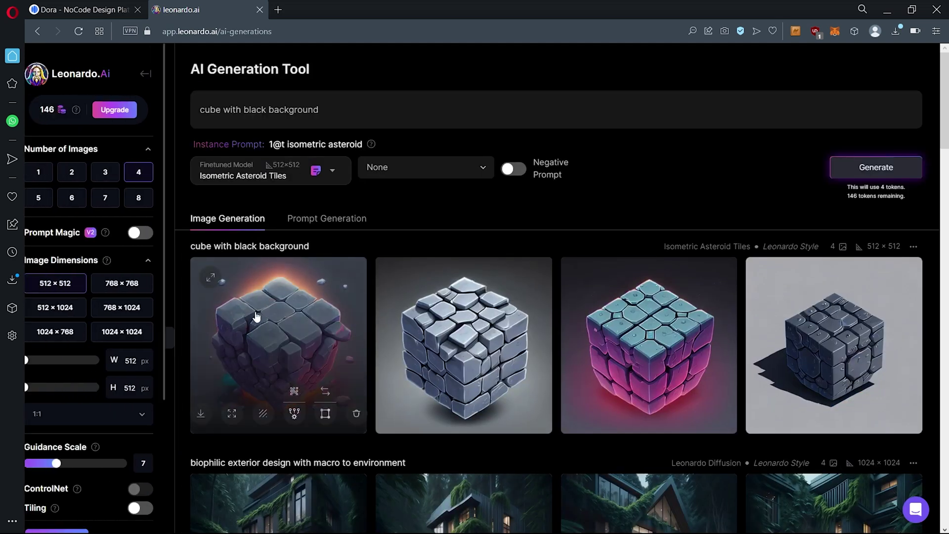
click(202, 418)
right_click(460, 258)
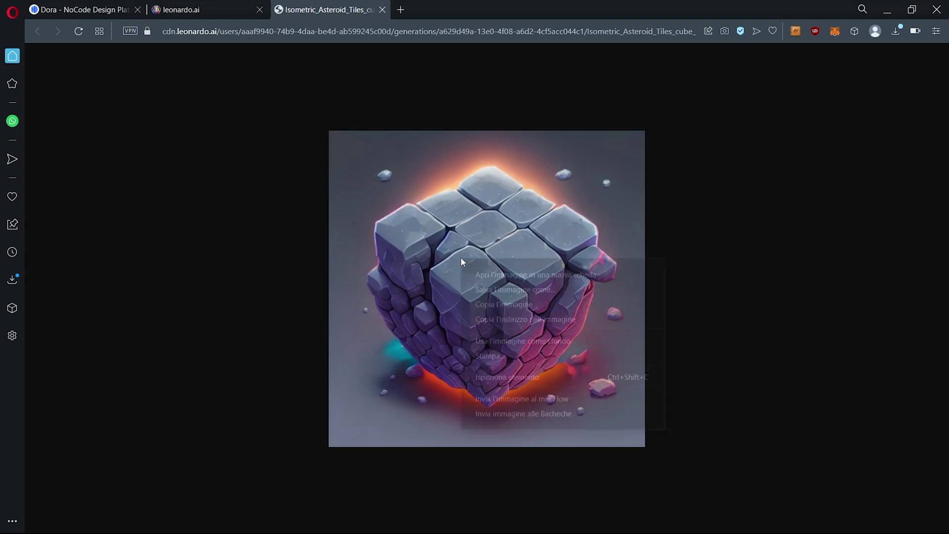
click(484, 289)
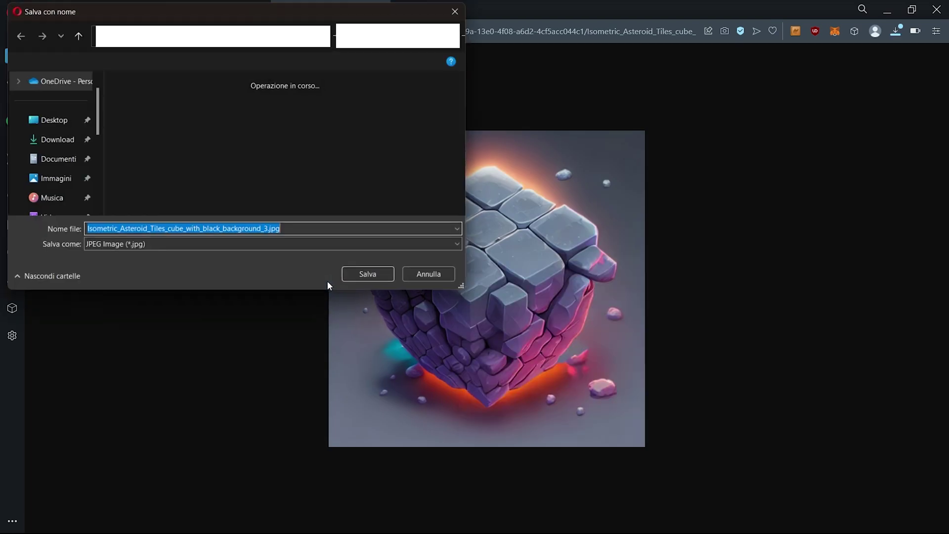
click(374, 277)
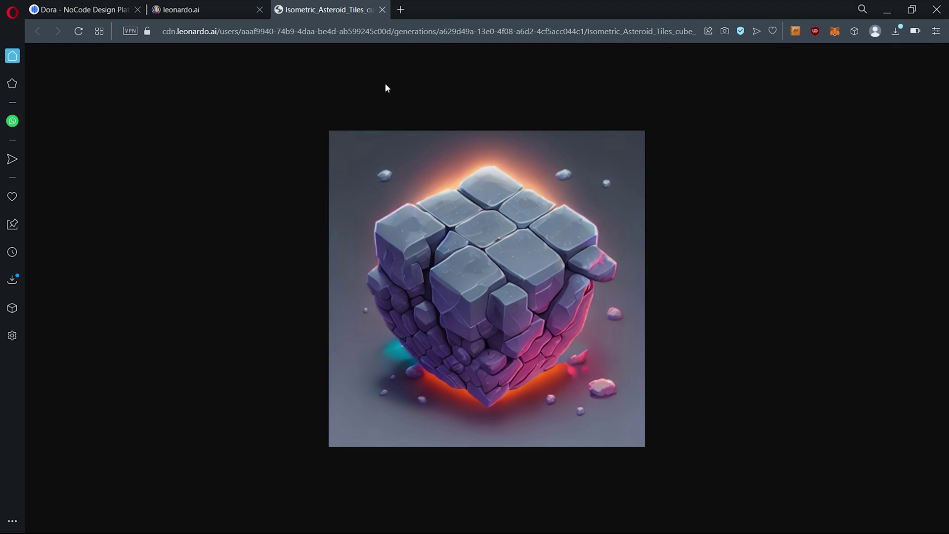
Search the web for "upscale" in a new tab and open the Upscale.media site.
click(211, 8)
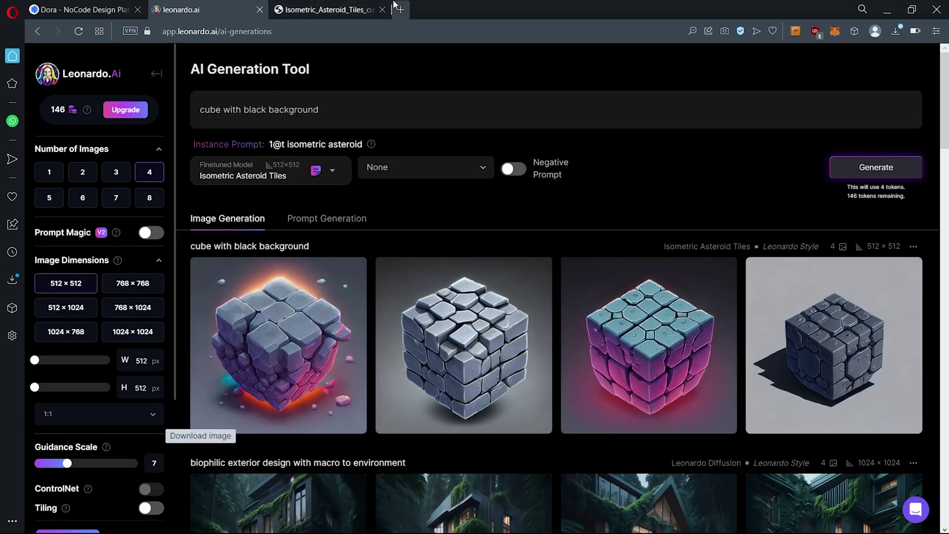
key(ctrl+t)
text(upscale)
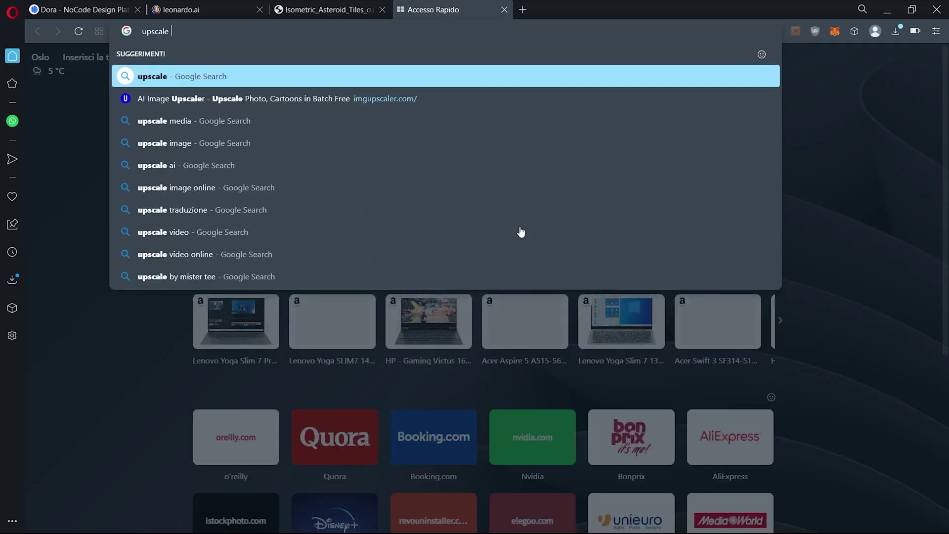
key(Return)
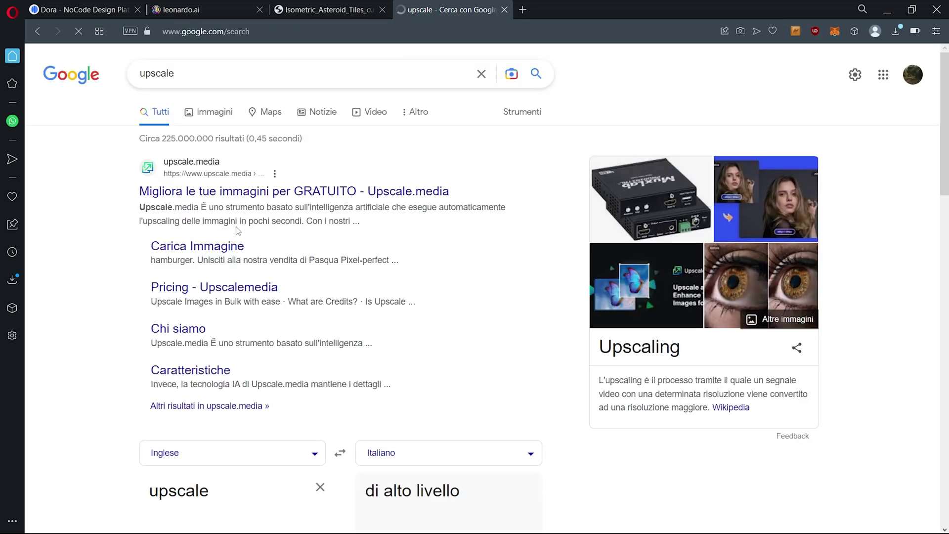
scroll(246, 216, down, 6)
scroll(245, 216, up, 5)
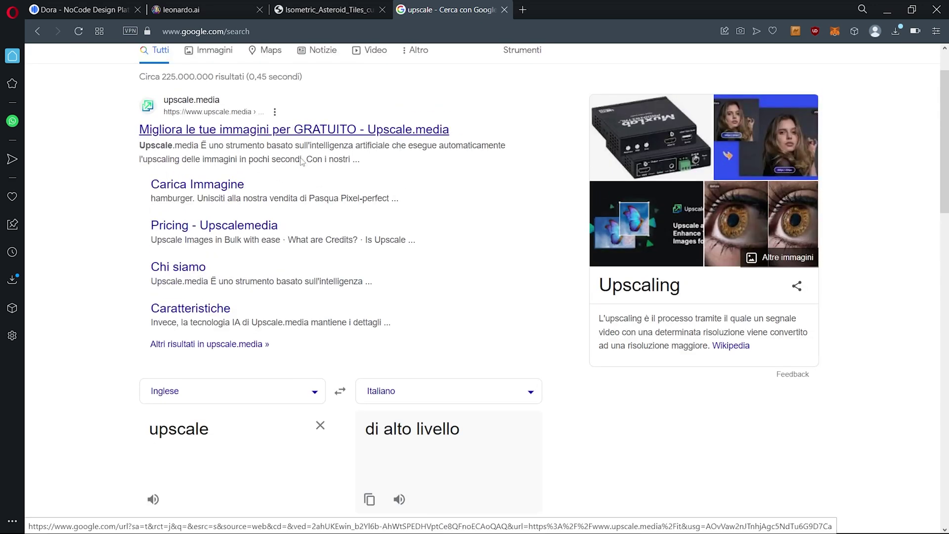
click(246, 129)
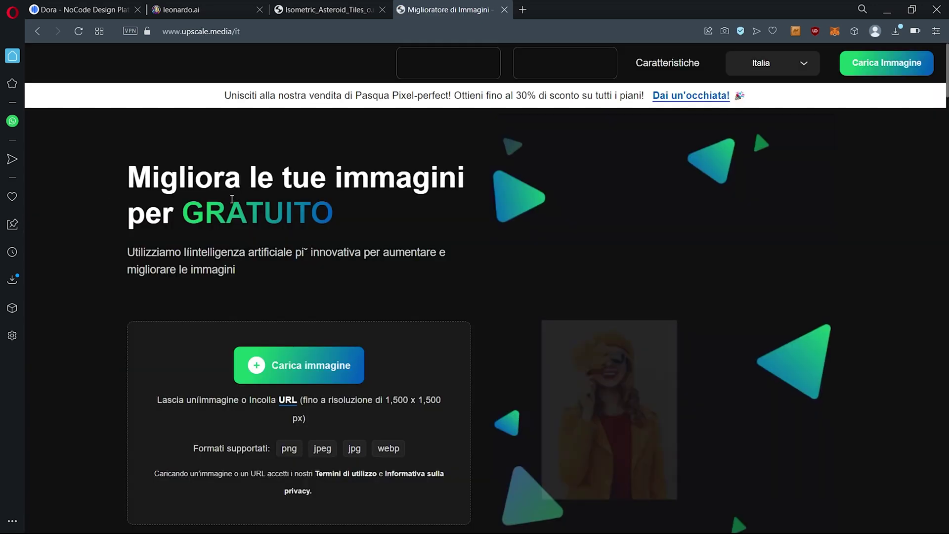
Upload the downloaded cube image to Upscale.media and check the resolution of the AI-upscaled version.
click(303, 364)
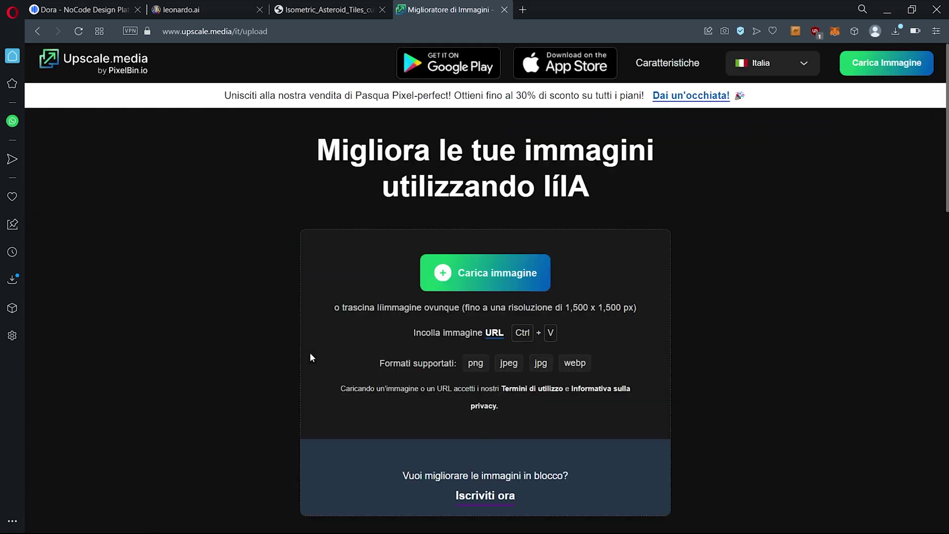
drag(534, 495, 354, 212)
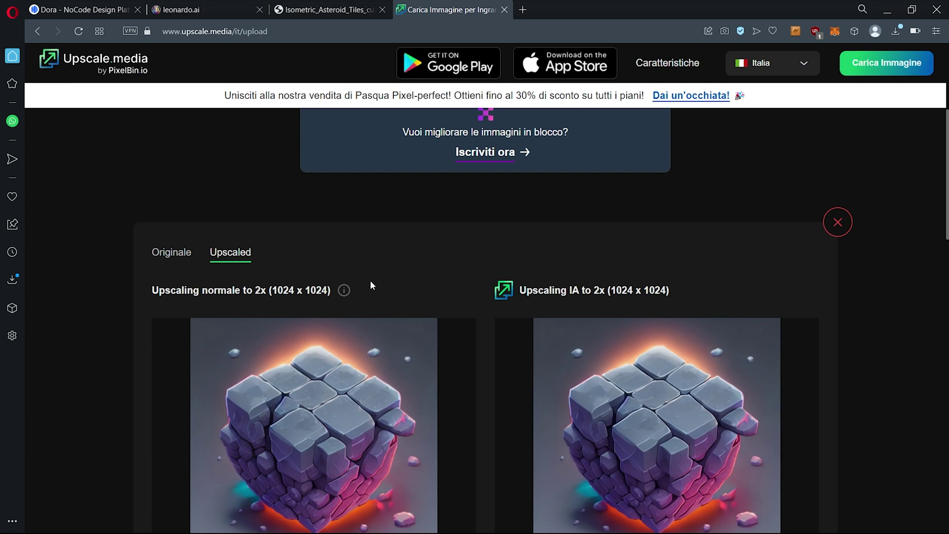
scroll(452, 329, down, 2)
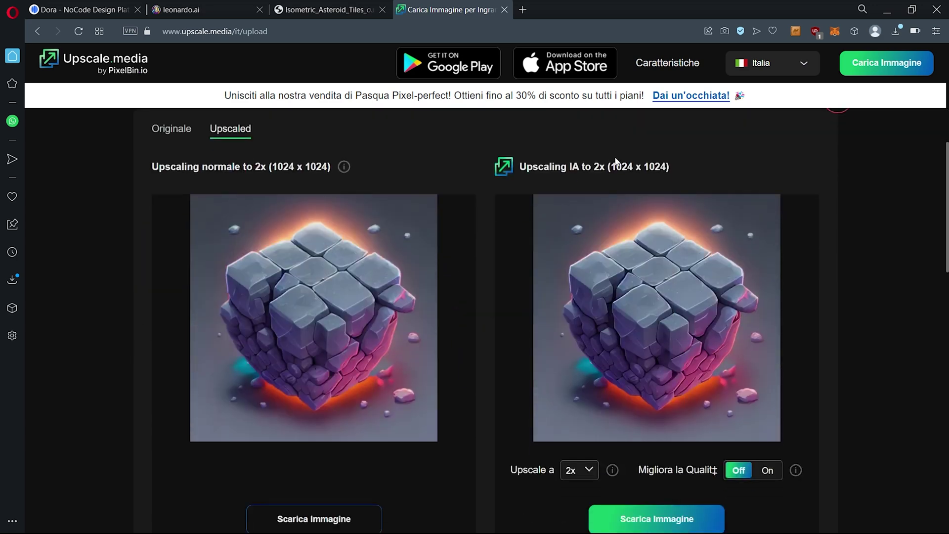
drag(613, 163, 690, 163)
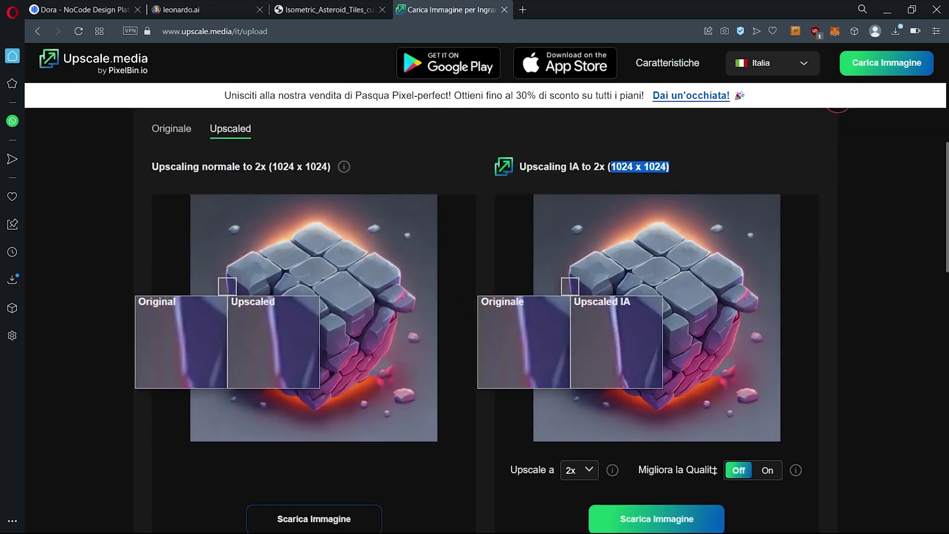
Set the AI upscaling factor of the cube image to 4x.
scroll(579, 310, down, 3)
click(579, 285)
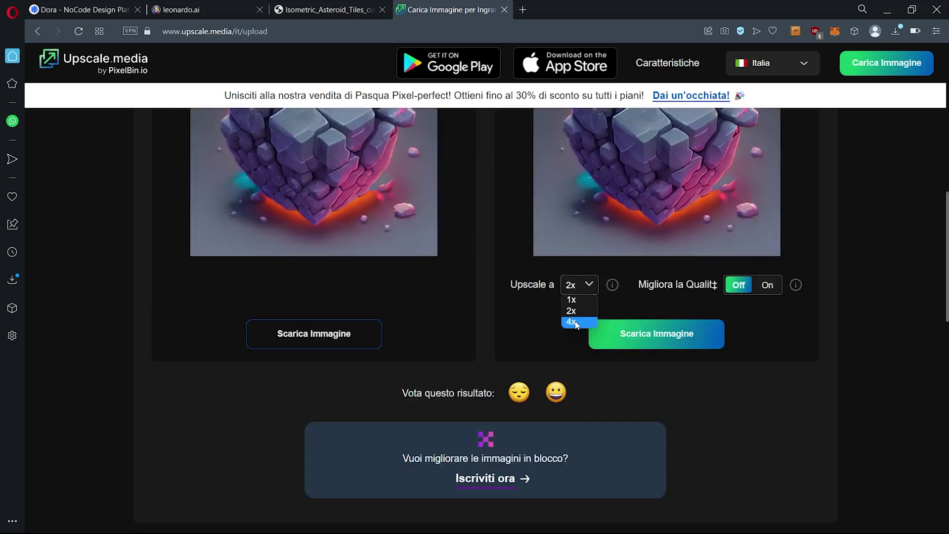
click(565, 322)
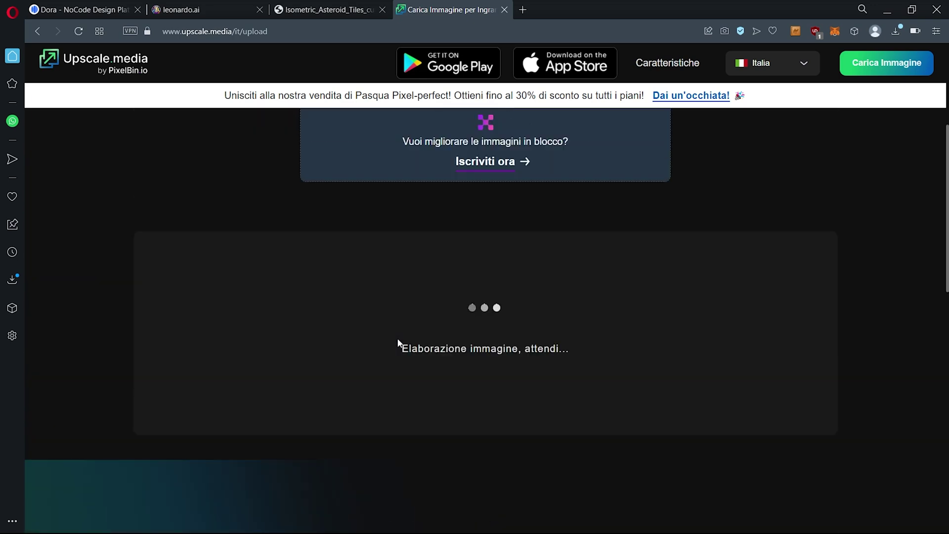
scroll(394, 336, down, 3)
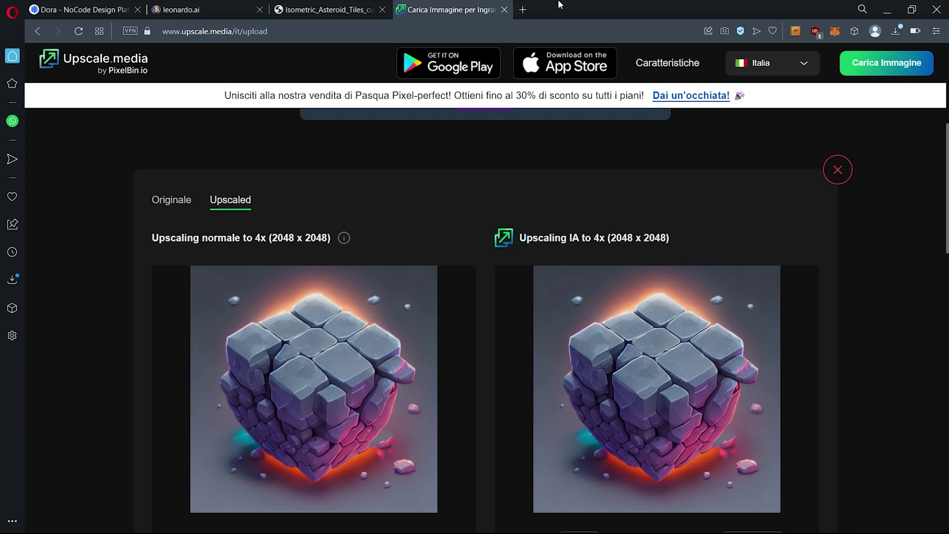
Open the Topaz Labs site in a new tab and examine its image enhancement products, including Gigapixel AI.
click(523, 9)
text(www.topazlabs.com/gigapixel-ai)
key(Return)
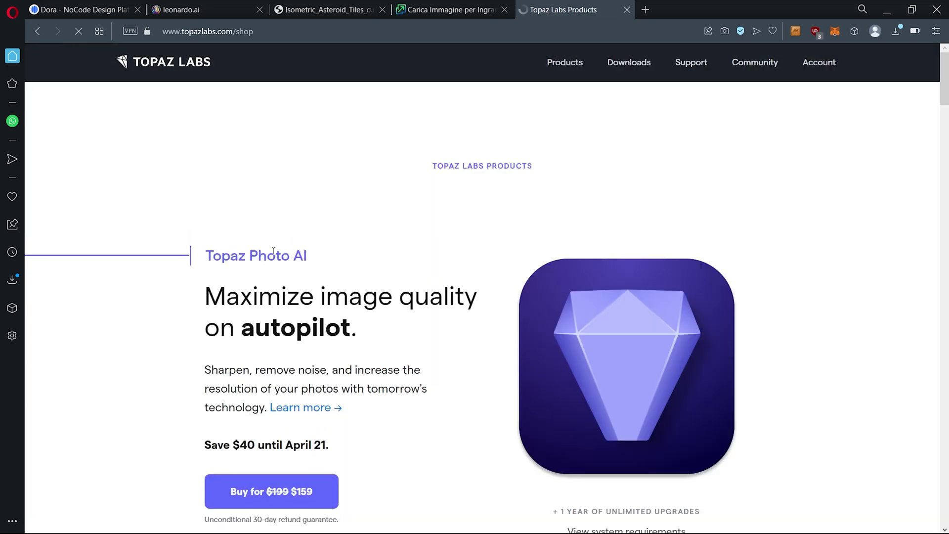
scroll(343, 221, down, 2)
scroll(348, 241, down, 1)
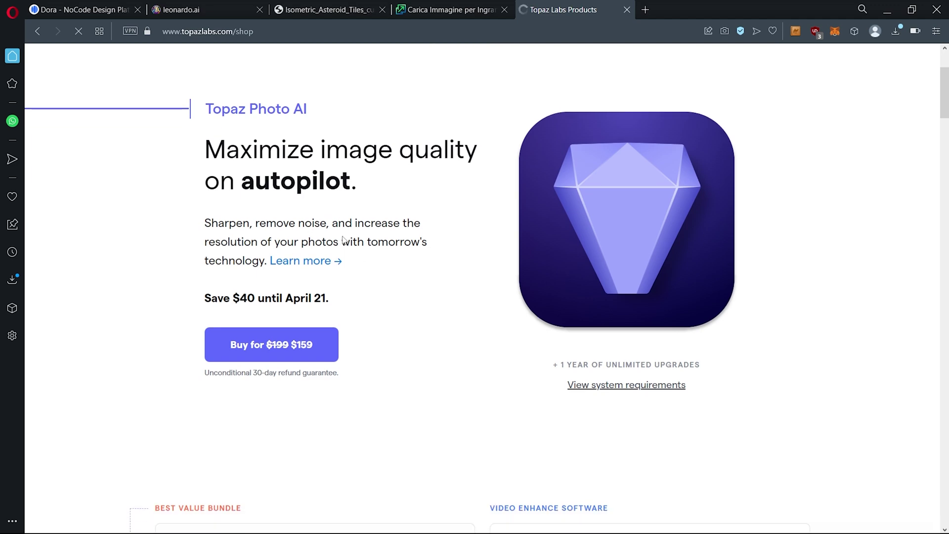
scroll(449, 194, down, 2)
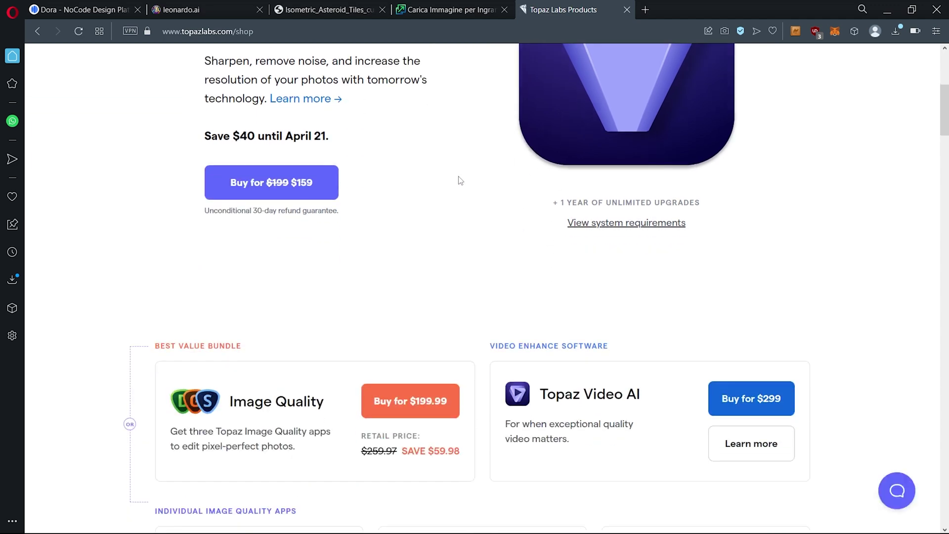
scroll(460, 180, up, 3)
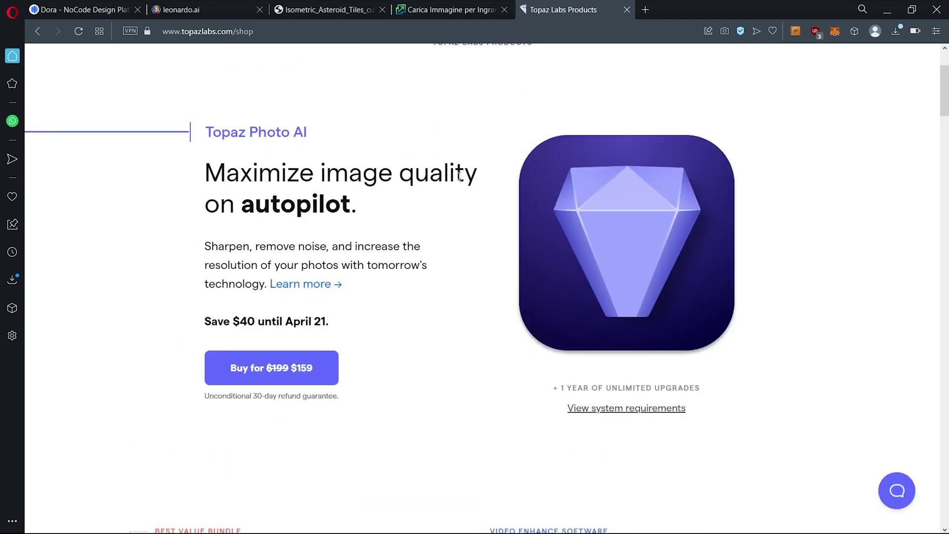
scroll(455, 198, down, 10)
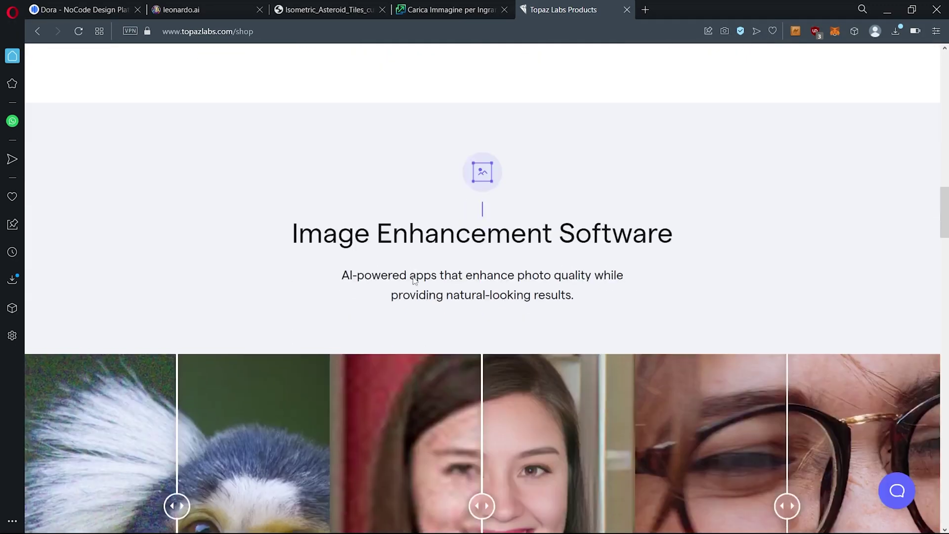
scroll(408, 233, down, 2)
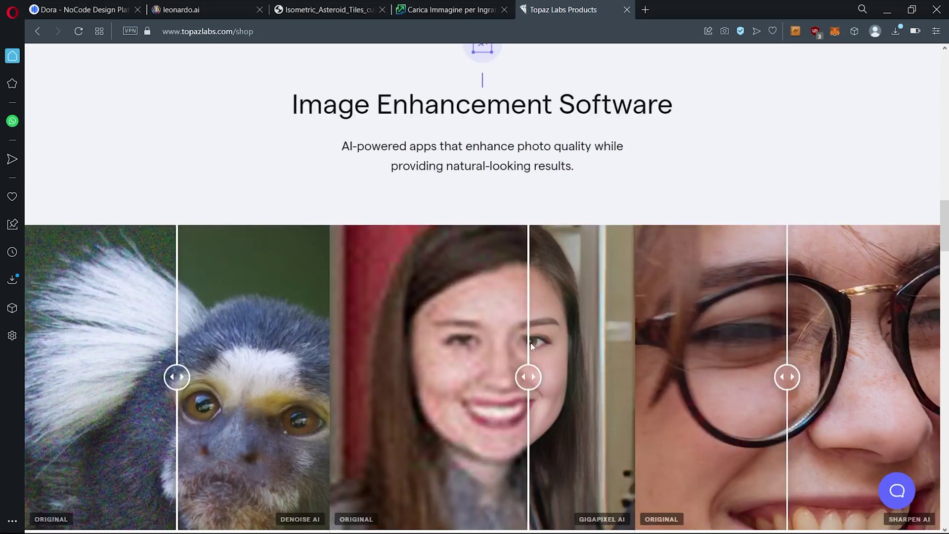
scroll(524, 376, down, 2)
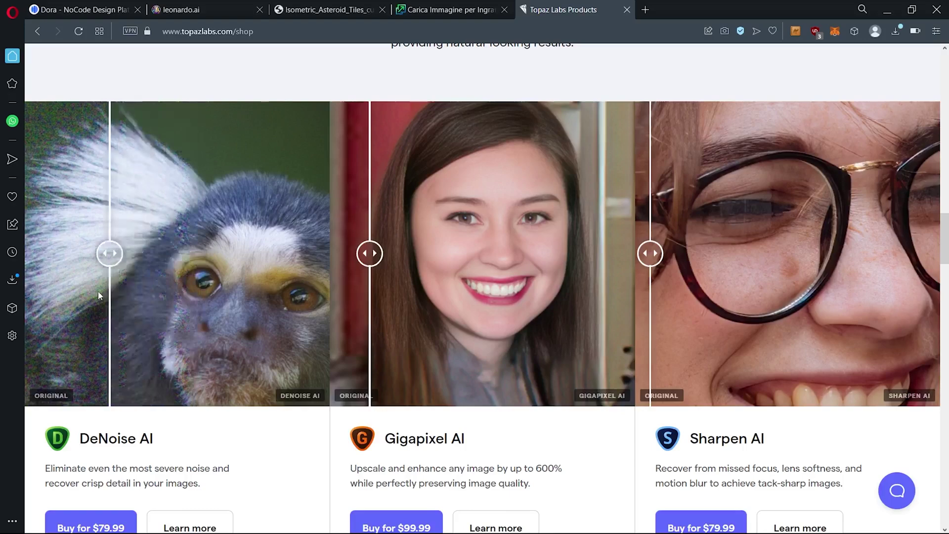
Return to Upscale.media and download the cube image upscaled to 4x.
click(493, 5)
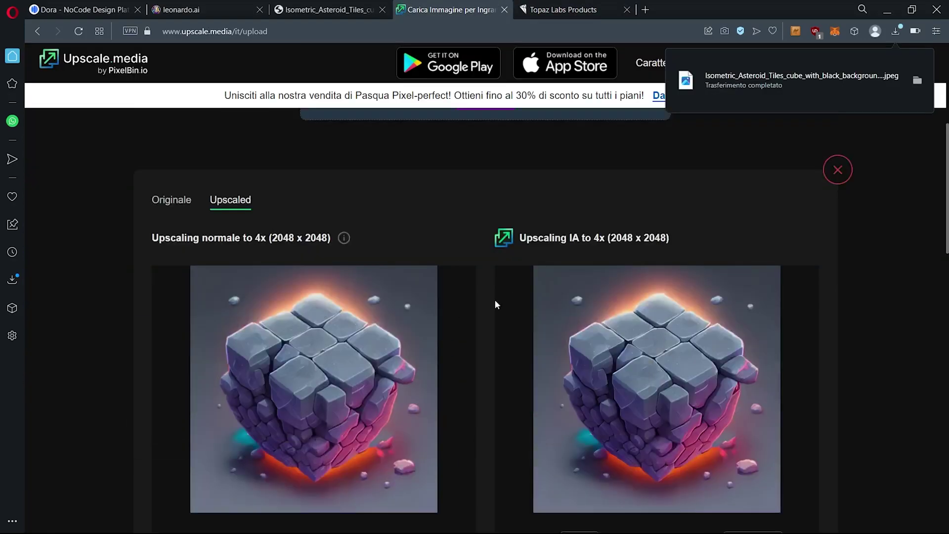
scroll(482, 285, down, 2)
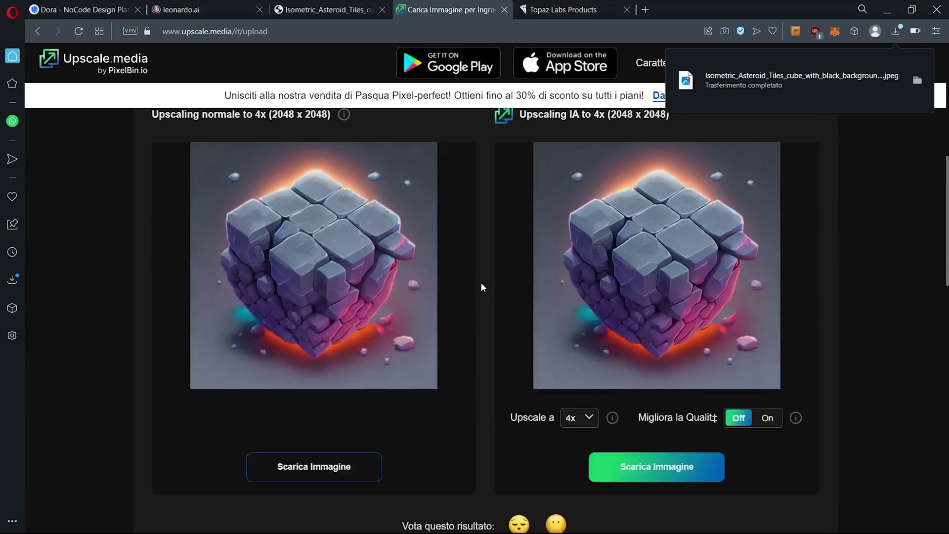
Search for "bg erase" in a new tab, open Erase.bg and upload the latest downloaded cube image for background removal.
click(569, 9)
click(646, 9)
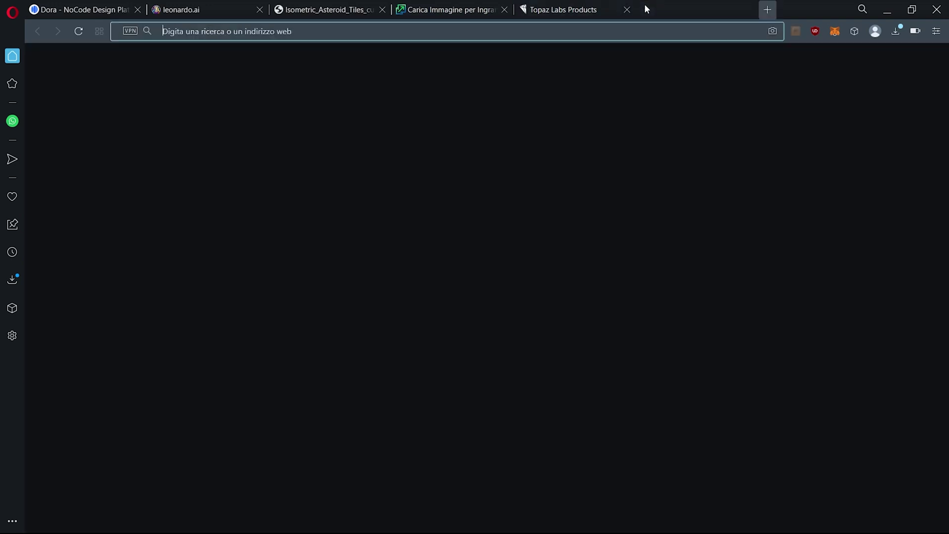
text(bg erase)
key(Return)
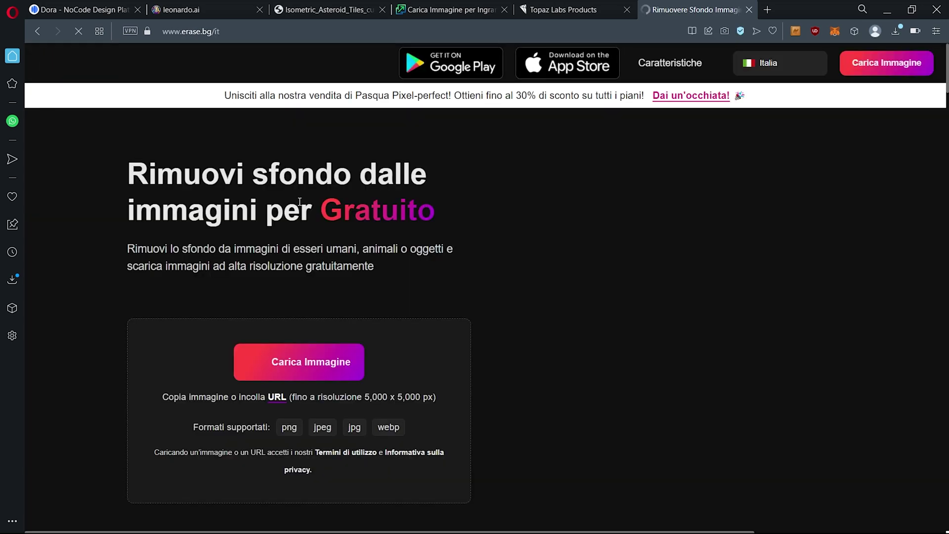
click(346, 368)
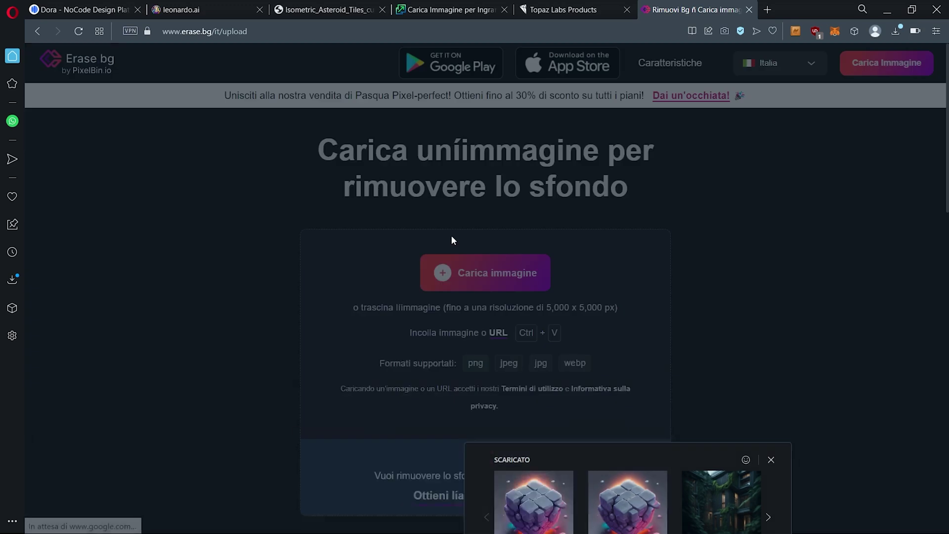
drag(535, 500, 556, 334)
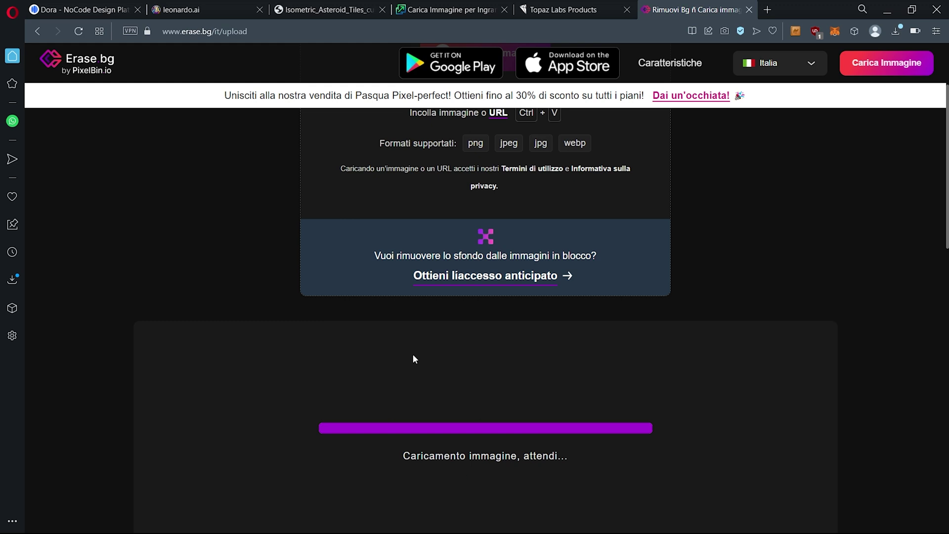
Download the cube image with its background removed at original size.
scroll(425, 337, down, 1)
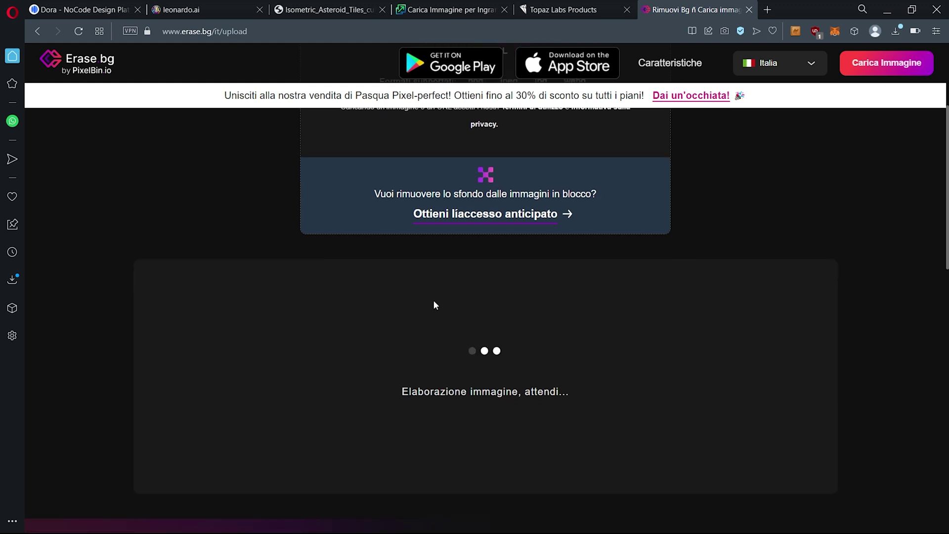
scroll(434, 302, down, 2)
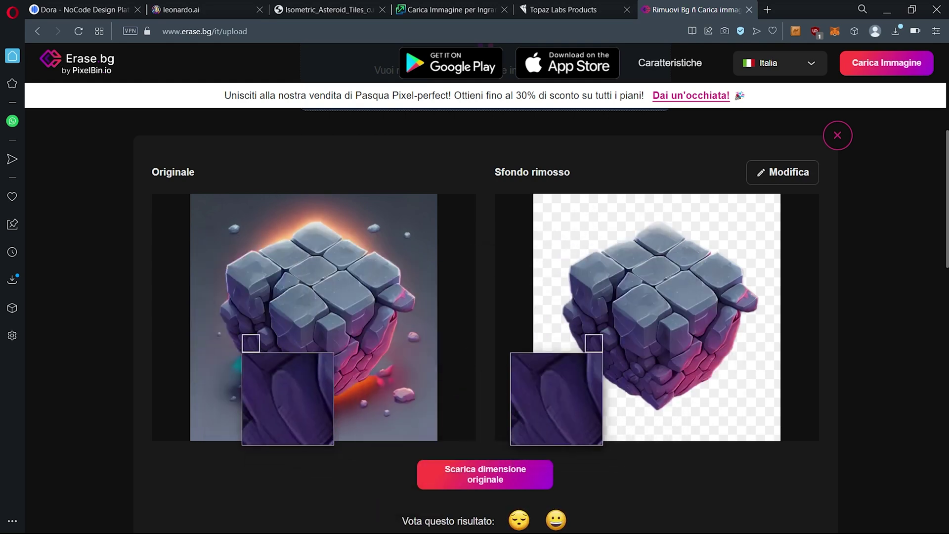
scroll(348, 413, down, 1)
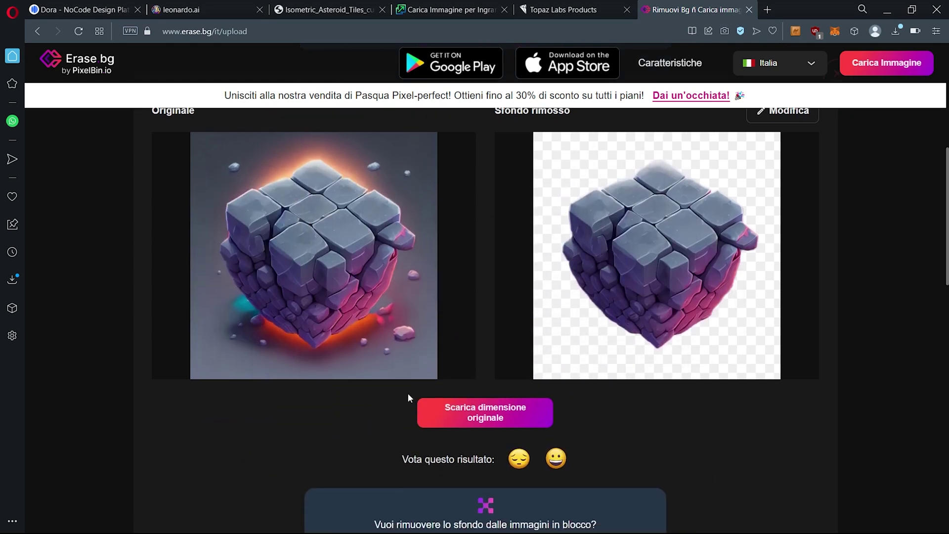
click(450, 421)
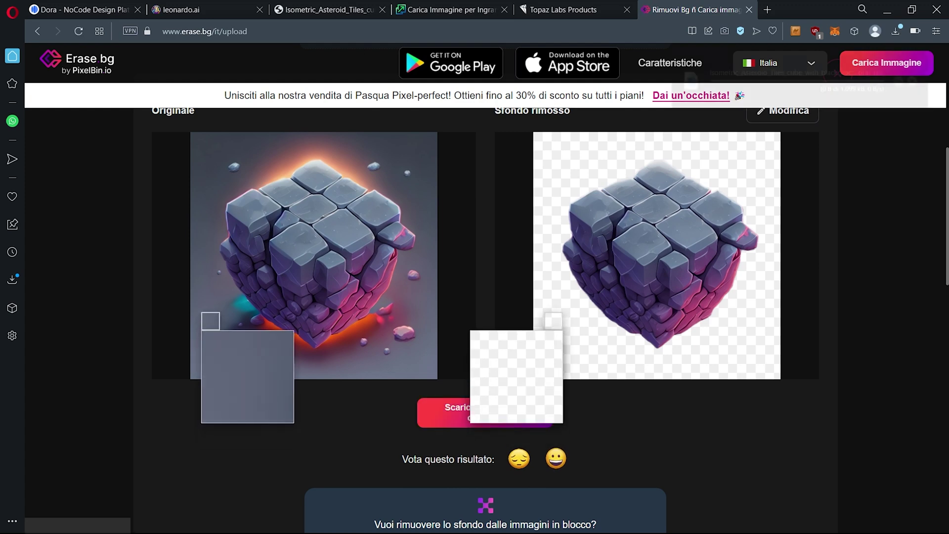
Open the downloaded background-free cube PNG and examine its edges and detail up close.
click(756, 85)
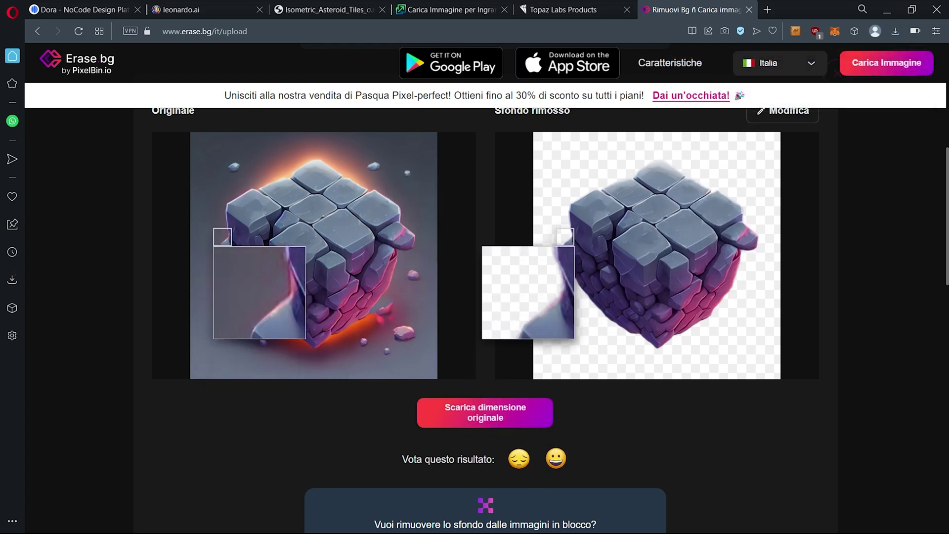
scroll(420, 274, up, 6)
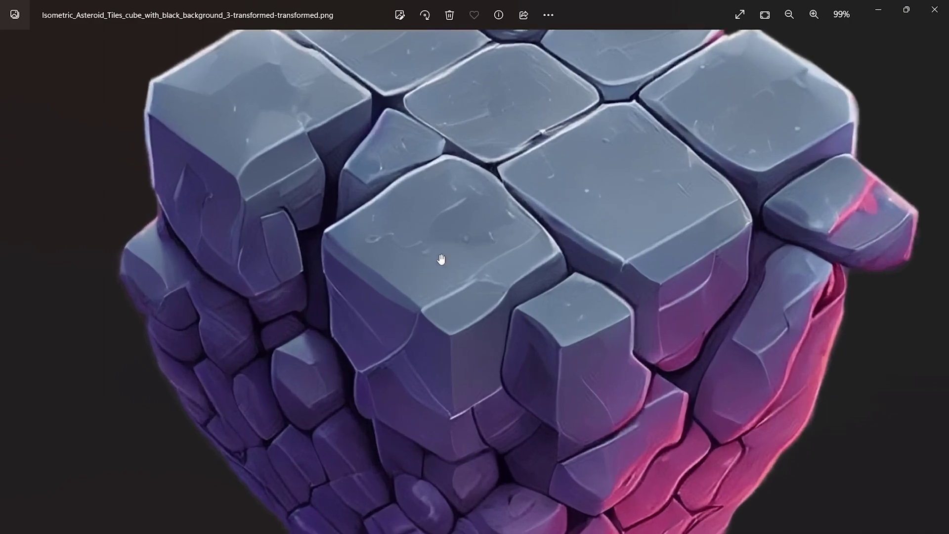
scroll(286, 246, up, 3)
scroll(282, 247, down, 8)
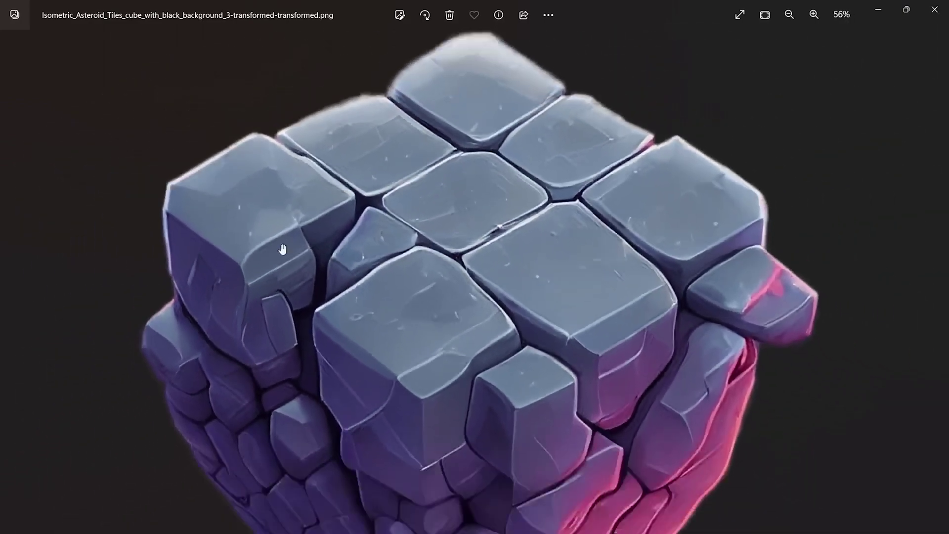
click(934, 9)
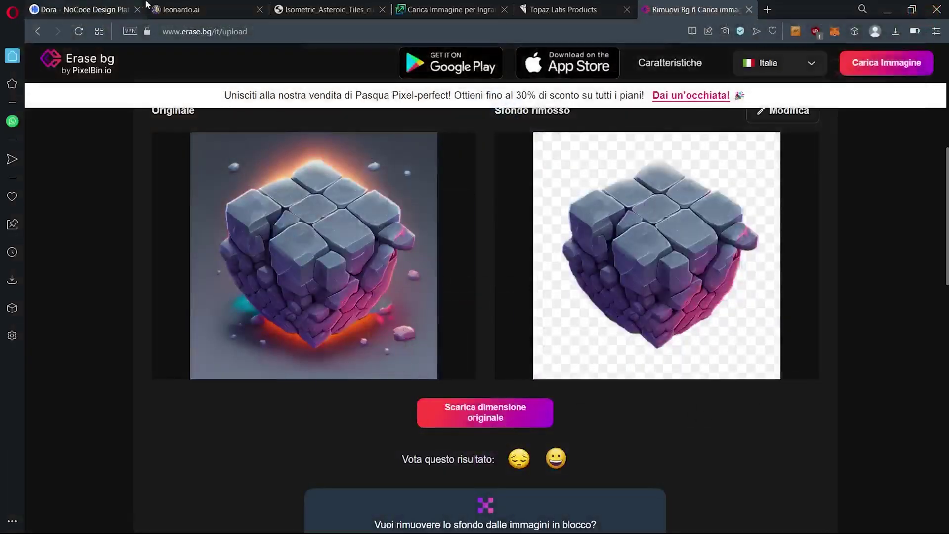
Return to Leonardo.Ai and generate two sets of four images from the prompt "triangle with black background and with organic shapes".
click(181, 10)
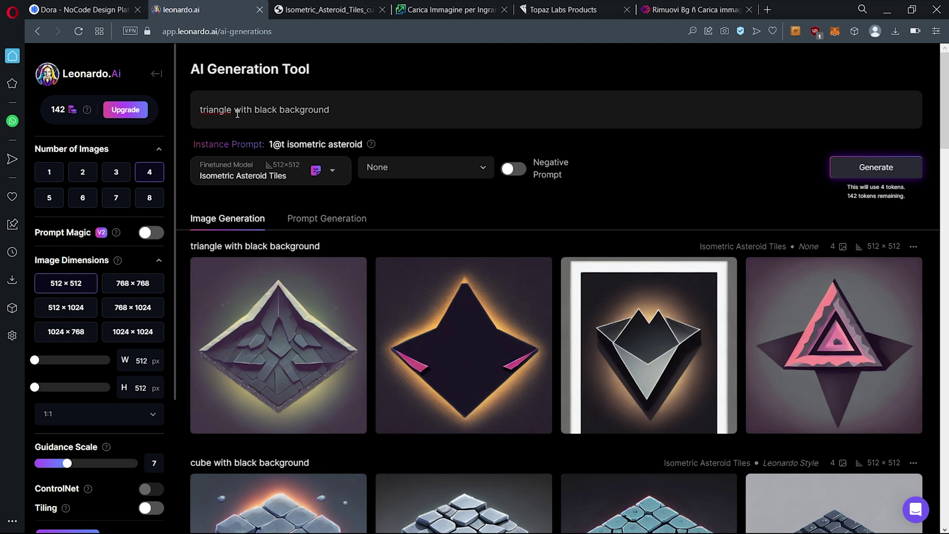
text(with organic shapes)
key(Return)
scroll(366, 139, down, 3)
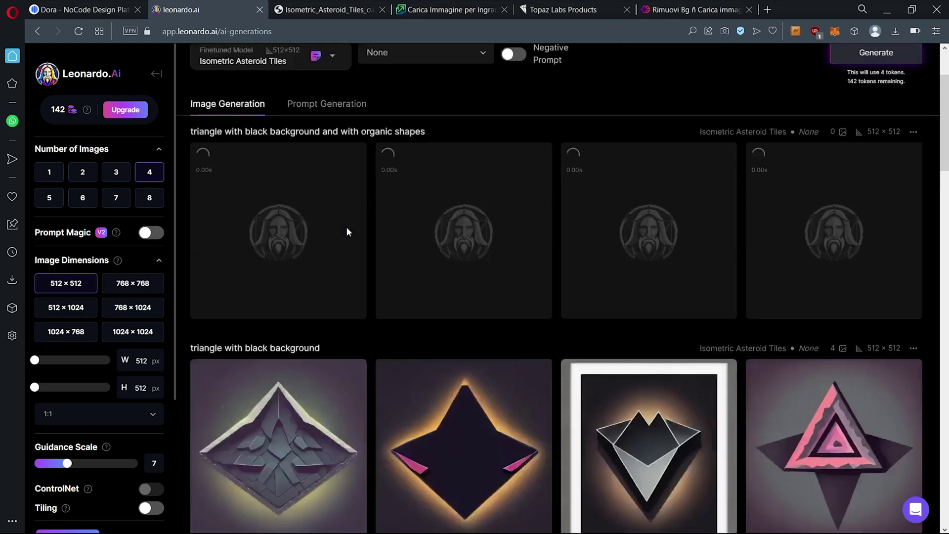
scroll(341, 277, up, 2)
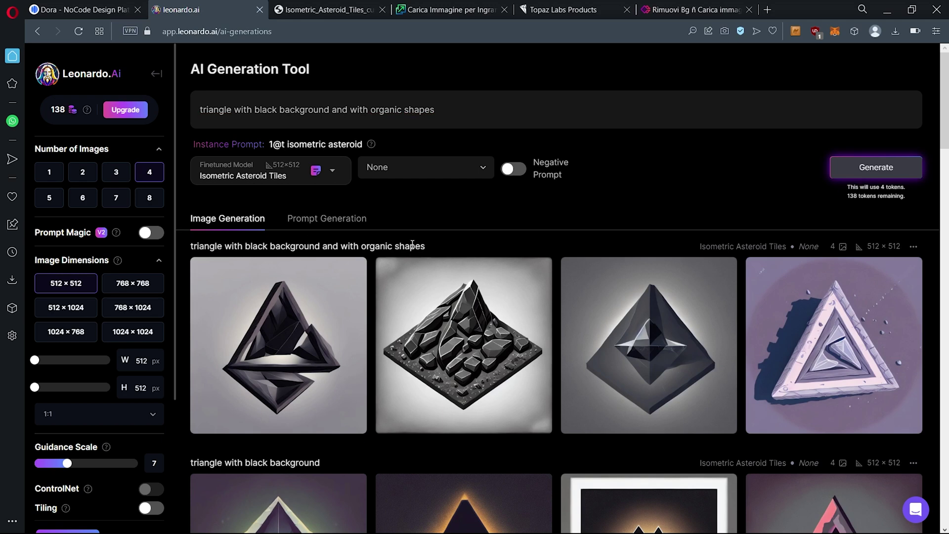
scroll(413, 248, down, 4)
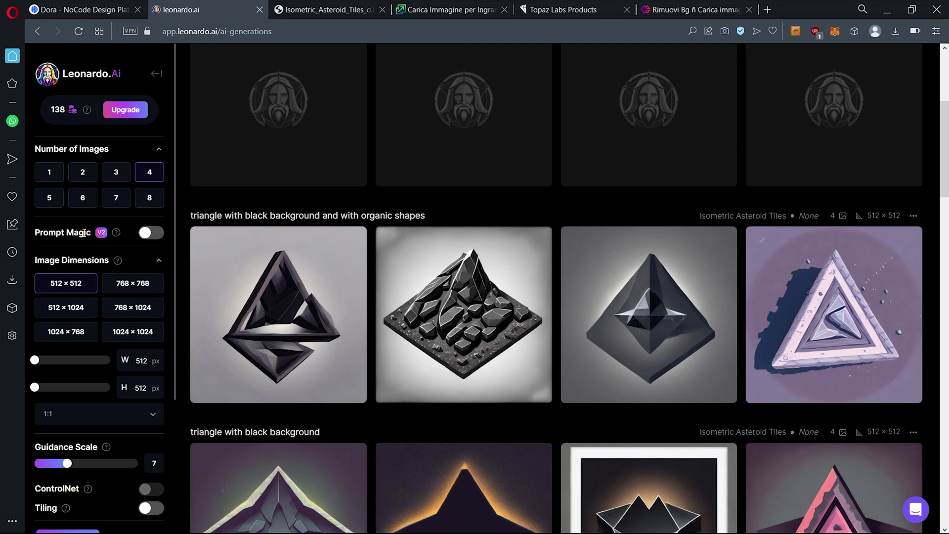
mouse_move(114, 232)
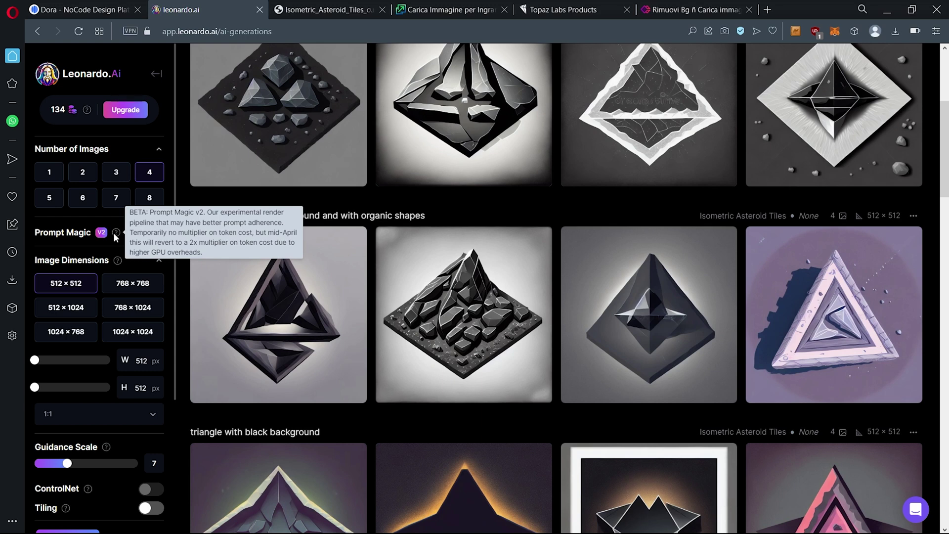
scroll(591, 215, up, 4)
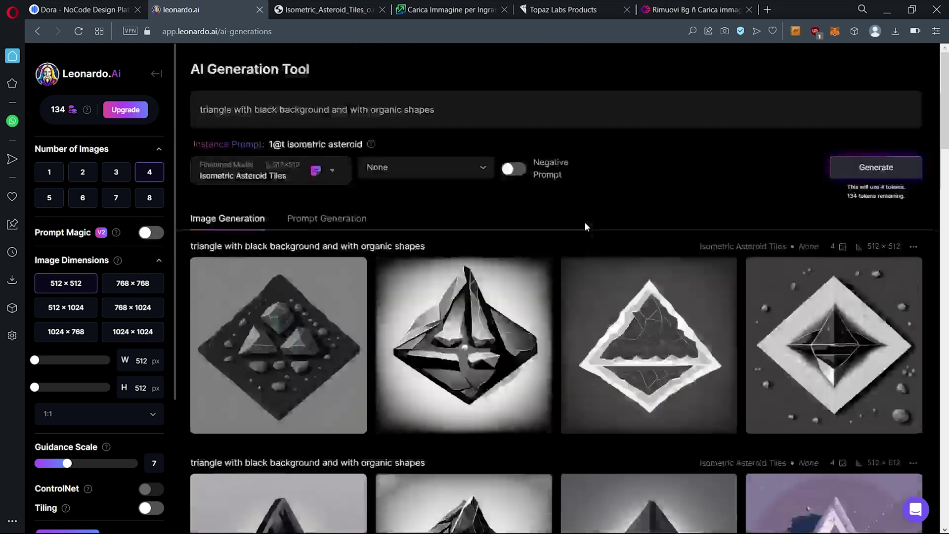
Open the generated lilac stone triangle image at full size and save it to the computer.
scroll(583, 223, down, 5)
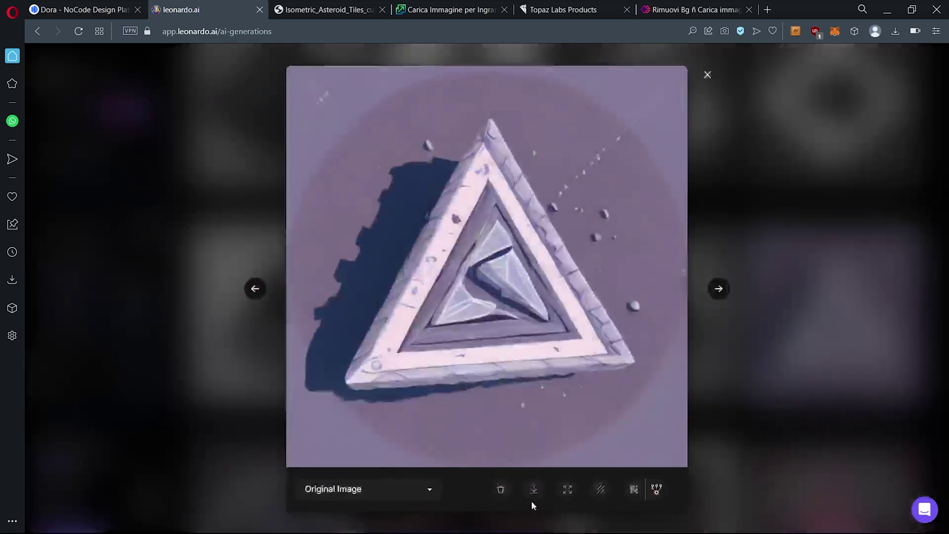
click(535, 491)
right_click(465, 264)
click(464, 287)
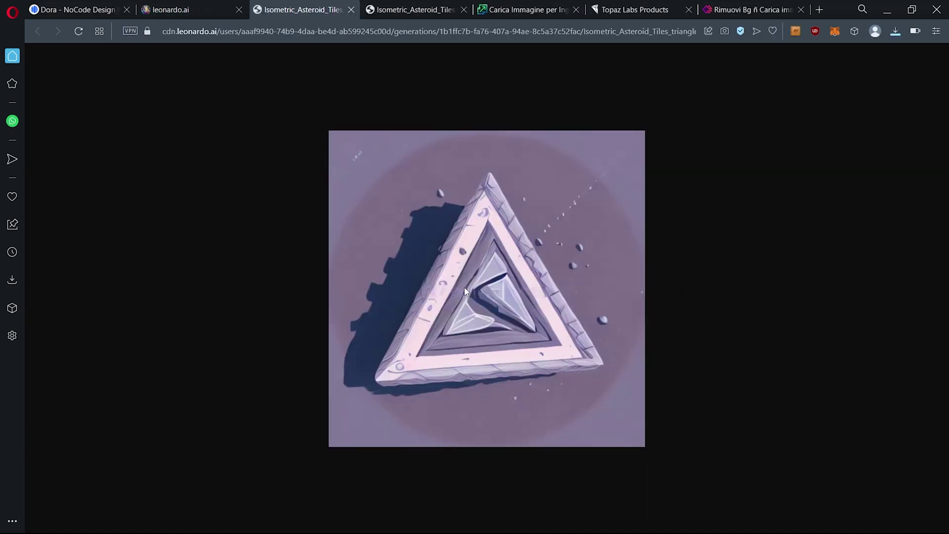
key(Return)
Switch to Upscale.media and upload the lilac triangle image for upscaling.
click(526, 9)
scroll(384, 298, up, 8)
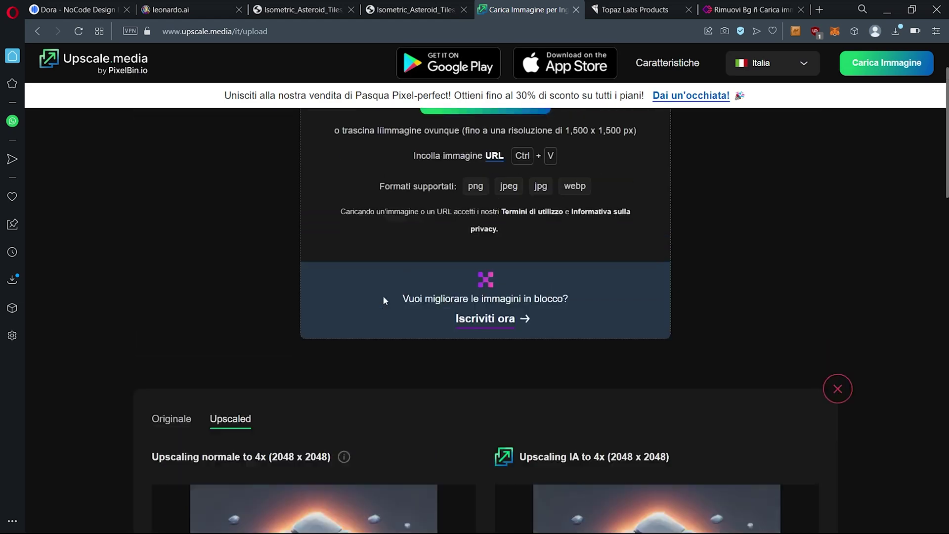
key(ctrl+v)
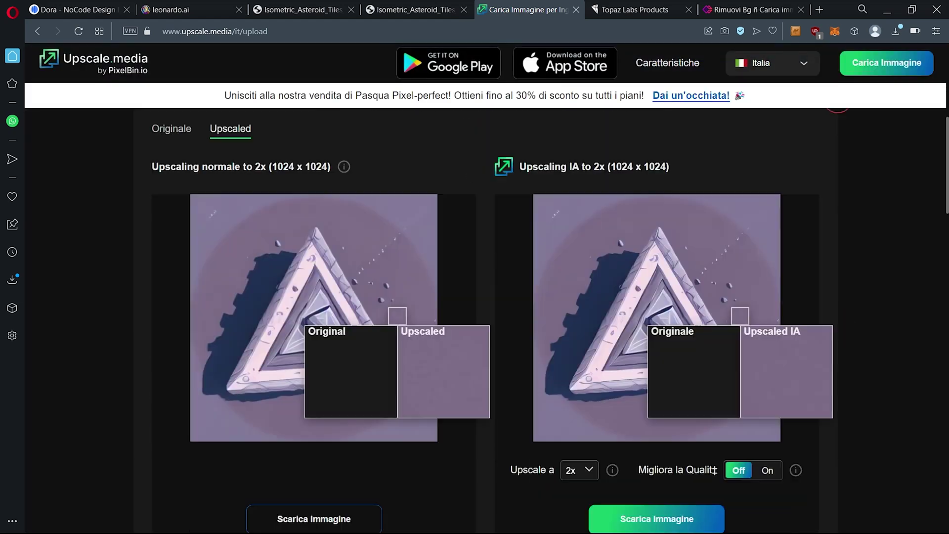
Set the triangle image's AI upscaling factor to 4x and download the AI-upscaled result.
scroll(396, 312, down, 1)
click(579, 407)
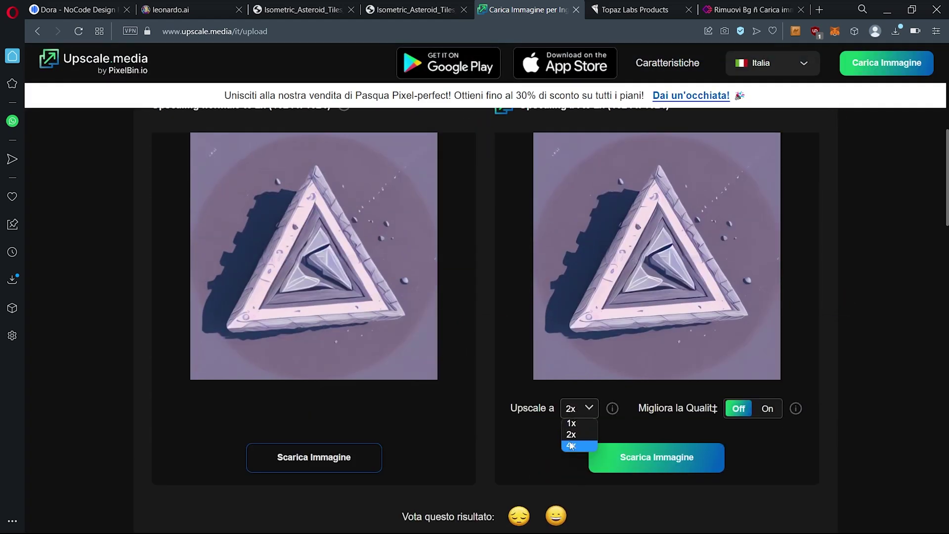
click(569, 445)
scroll(512, 378, down, 10)
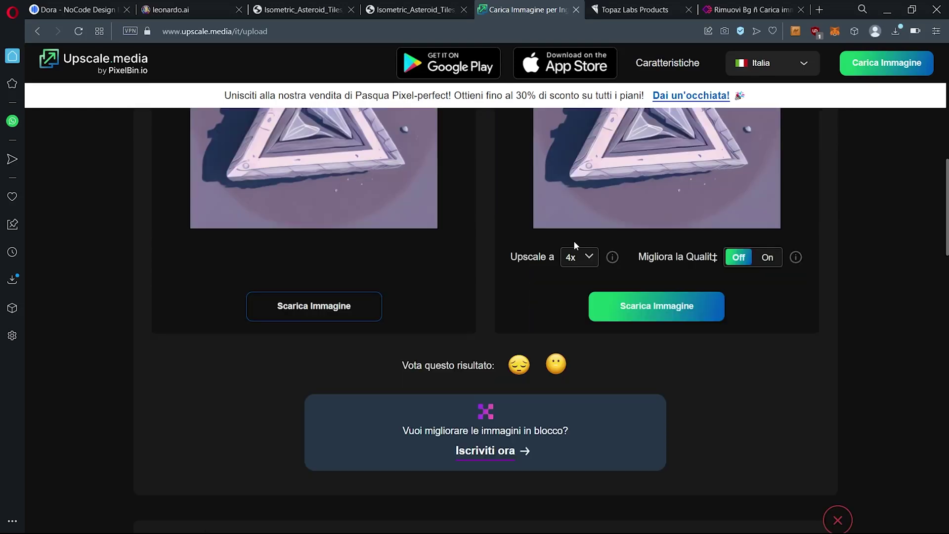
scroll(657, 262, down, 4)
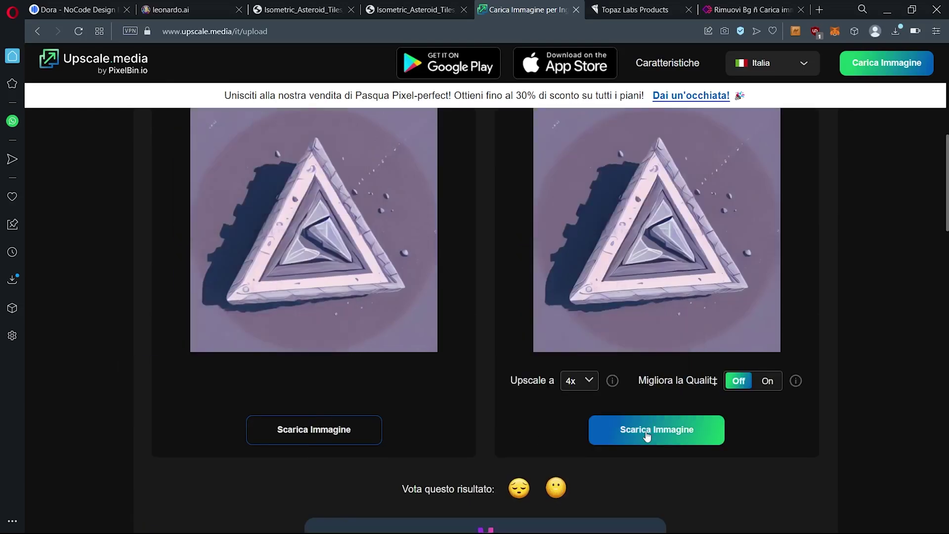
click(619, 424)
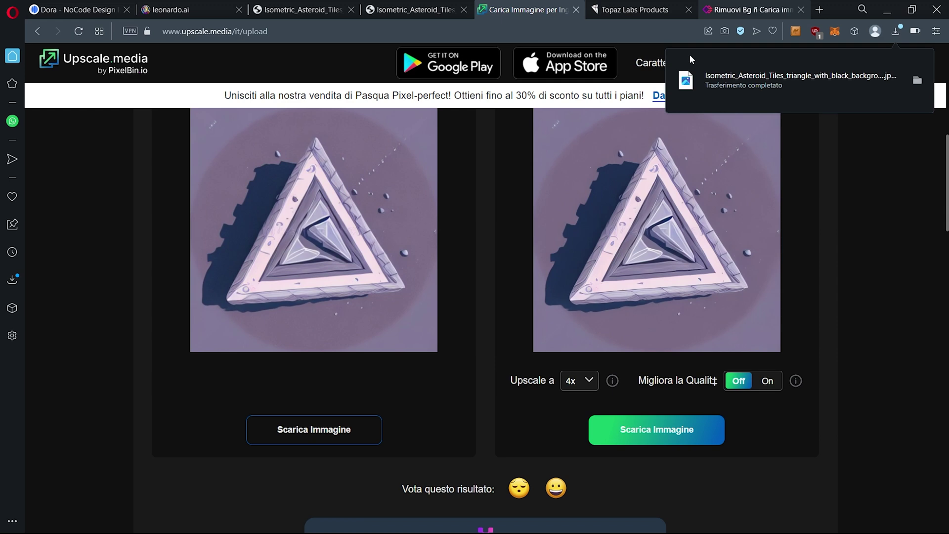
Upload the upscaled triangle image to Erase.bg and download its background-free version at original size.
click(752, 9)
scroll(489, 313, up, 5)
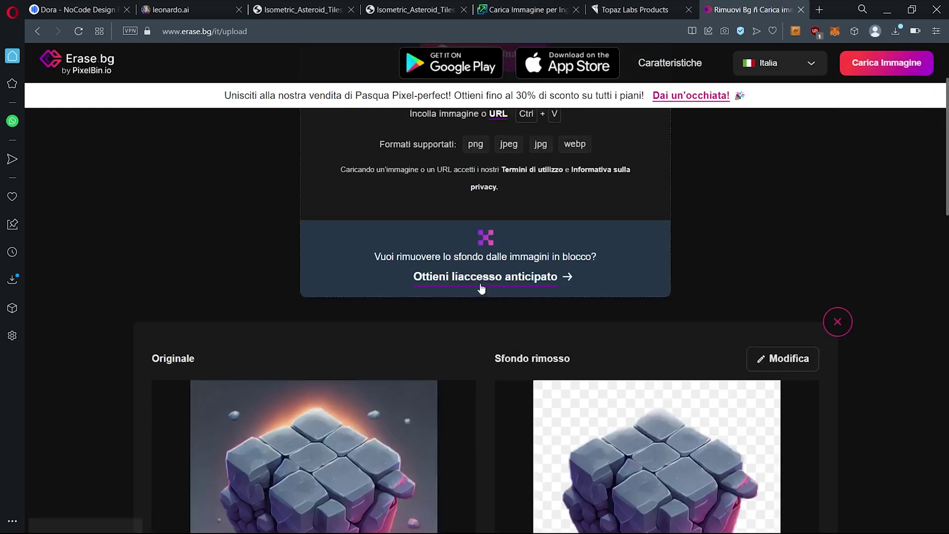
scroll(484, 288, up, 3)
click(367, 225)
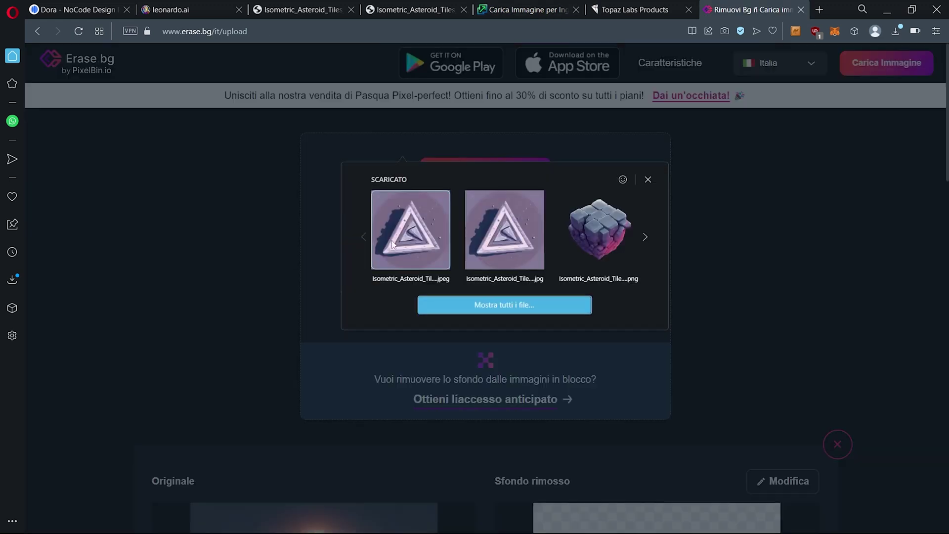
click(423, 239)
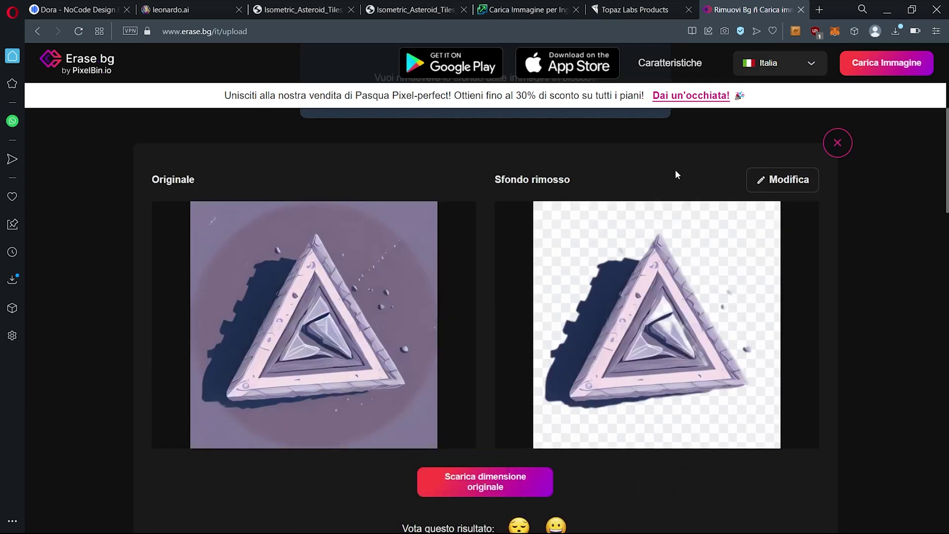
scroll(572, 344, down, 3)
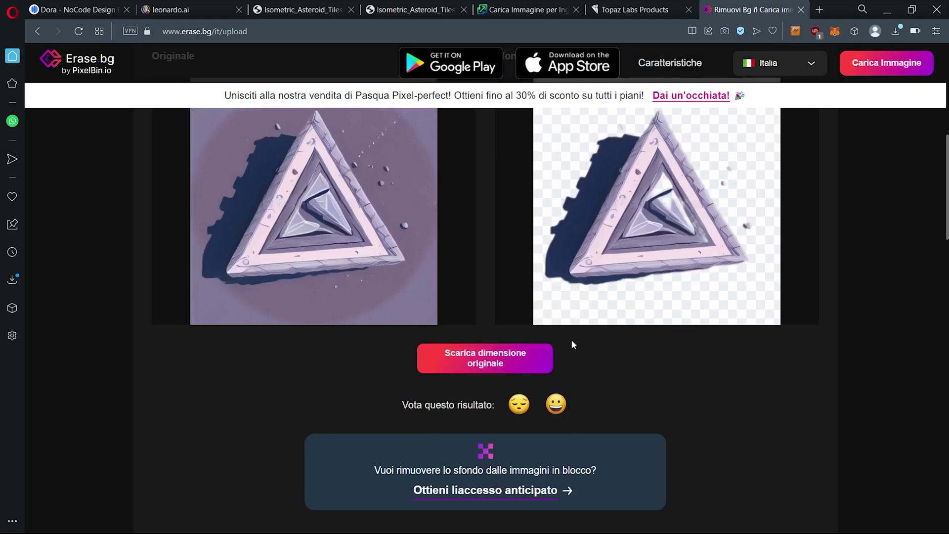
click(496, 362)
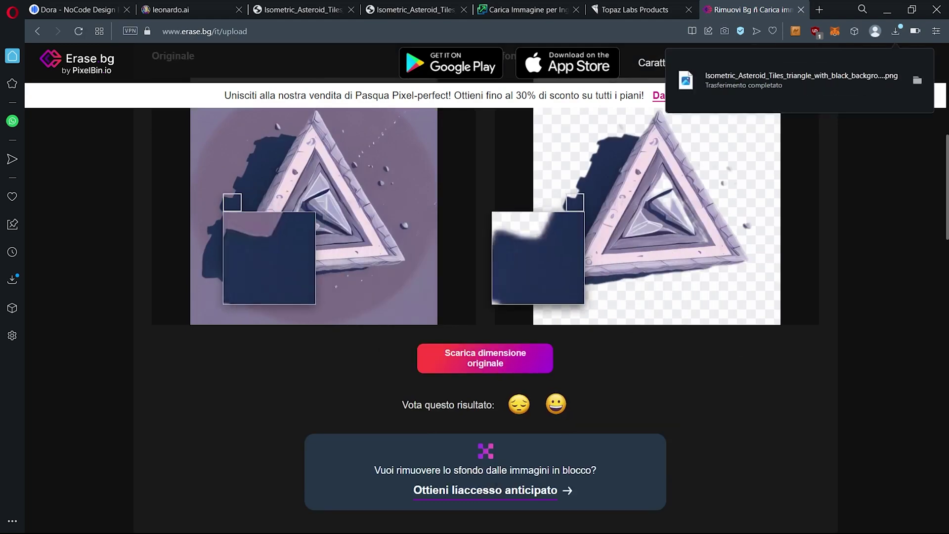
Return to Leonardo.Ai and generate images of a "hexagon", an "organic hexagon" and an "organic 3D hexagon", each "with black background".
click(189, 9)
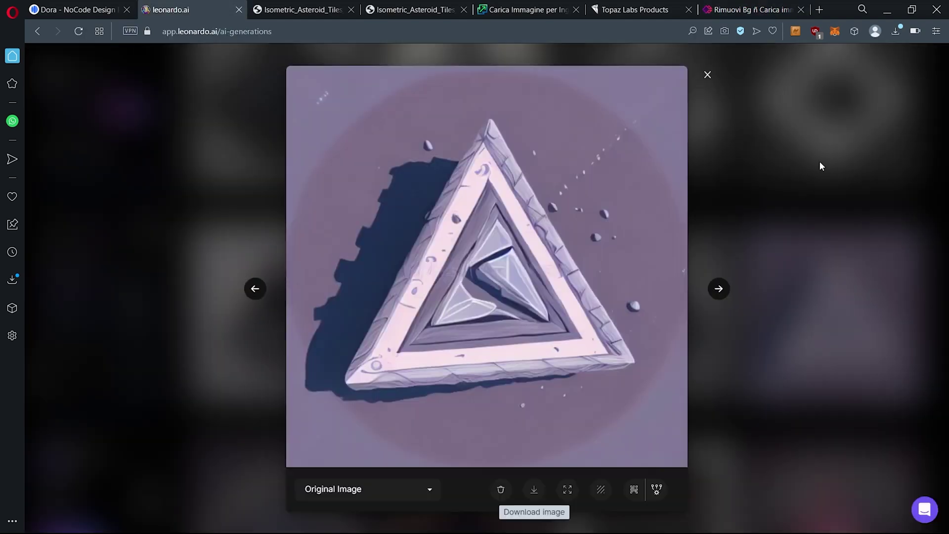
click(822, 172)
scroll(427, 234, up, 5)
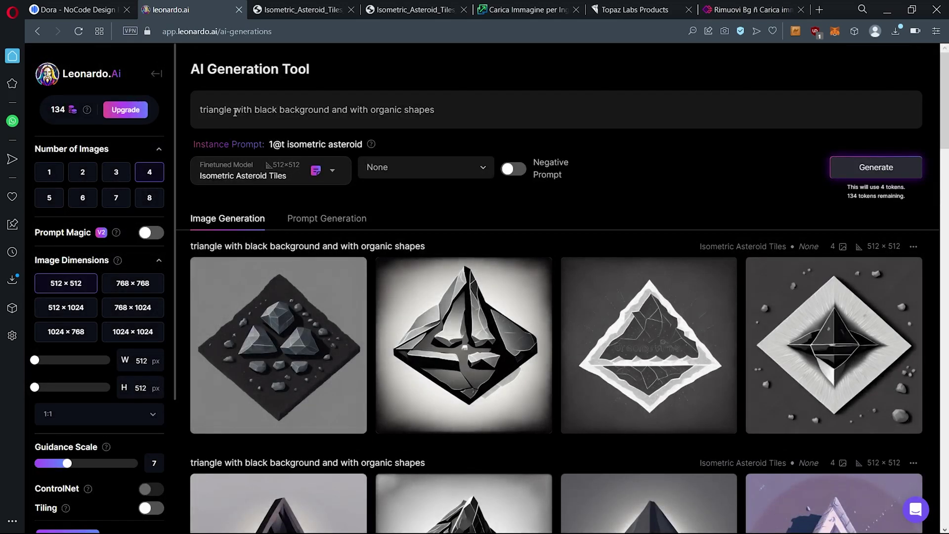
double_click(234, 116)
key(ctrl+a)
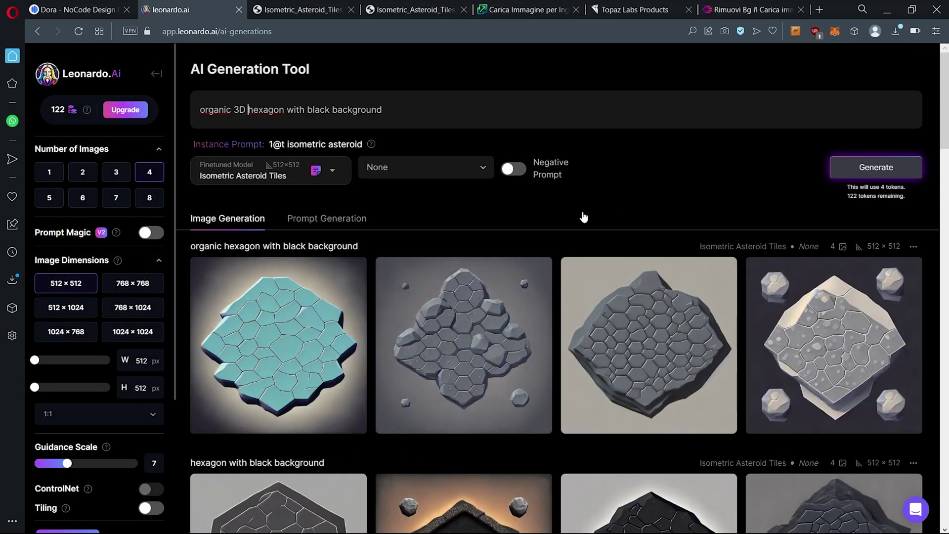
key(Return)
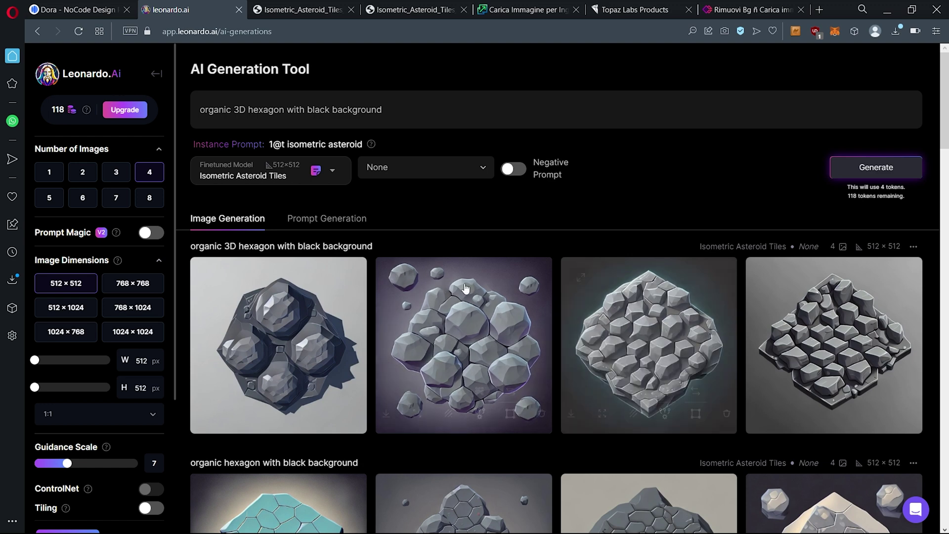
Open the second organic 3D hexagon image, the cluster of rounded rocks, at full size, save it and switch to Upscale.media.
click(457, 340)
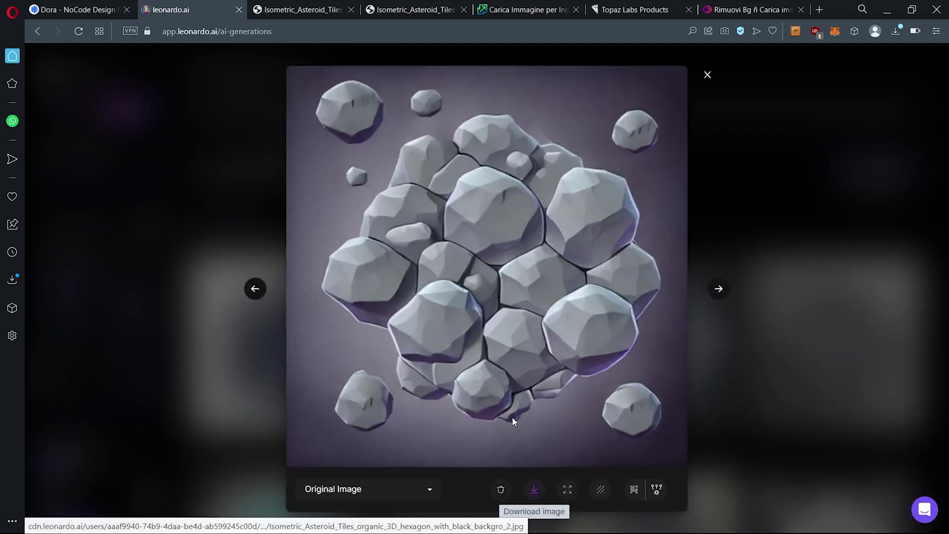
click(536, 479)
right_click(423, 221)
click(441, 237)
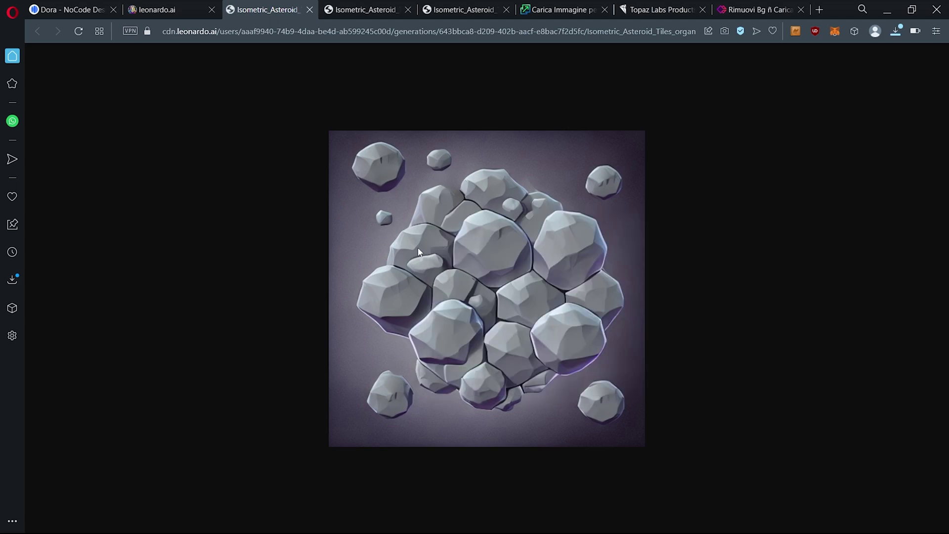
click(371, 278)
click(542, 5)
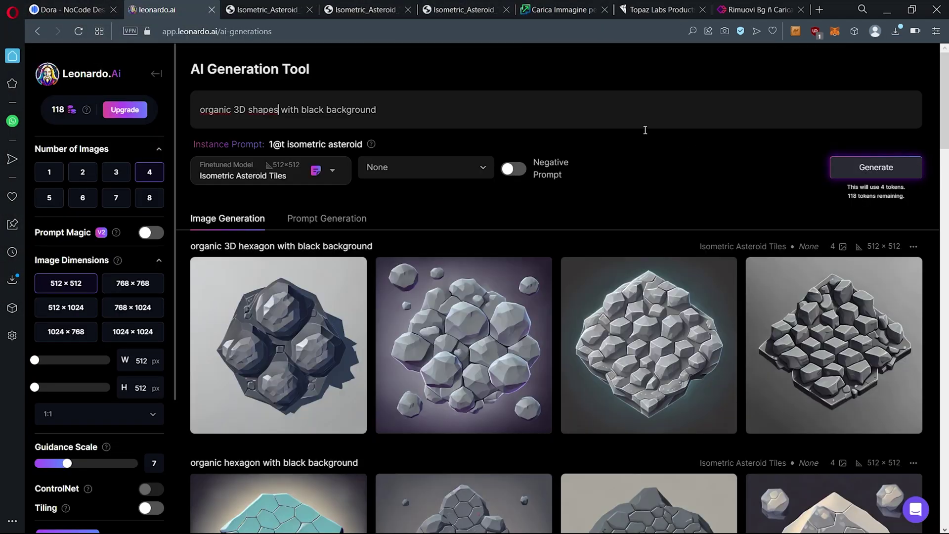
Generate images for the prompt "organic 3D shape with black background" and close the three old image tabs.
key(BackSpace)
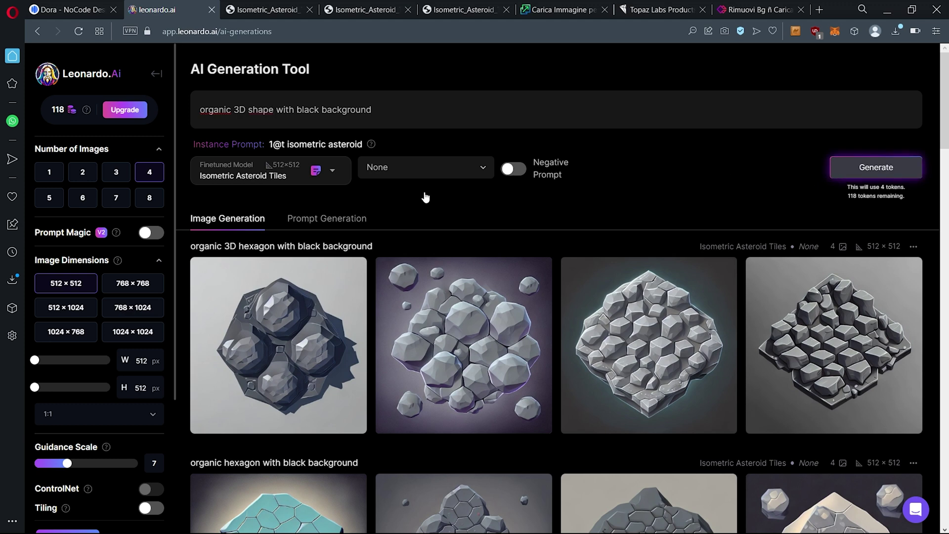
key(ctrl+Return)
scroll(424, 195, down, 1)
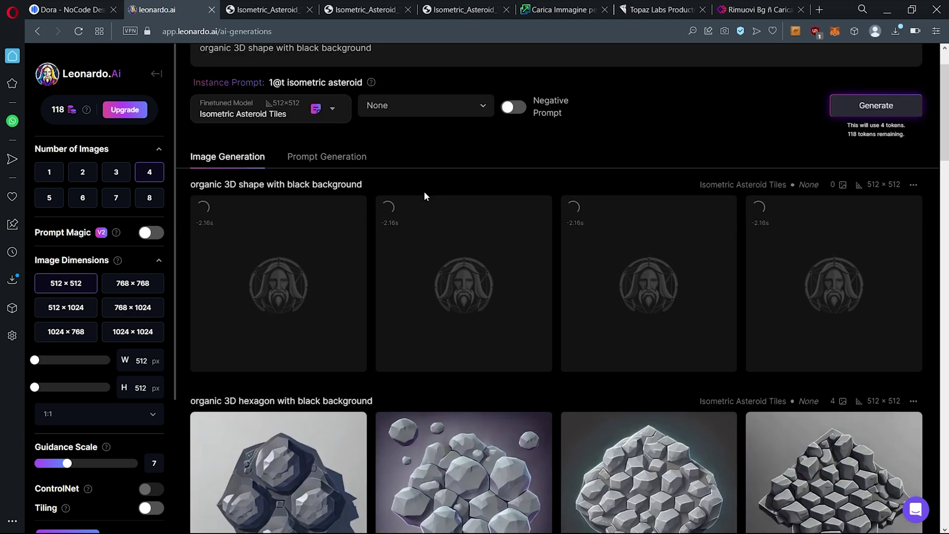
click(312, 10)
click(312, 9)
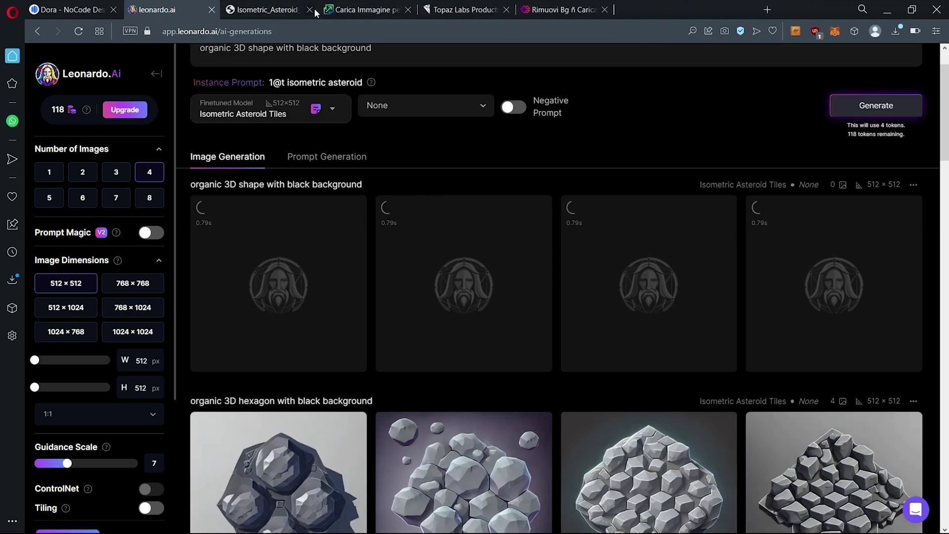
click(312, 10)
scroll(466, 190, up, 1)
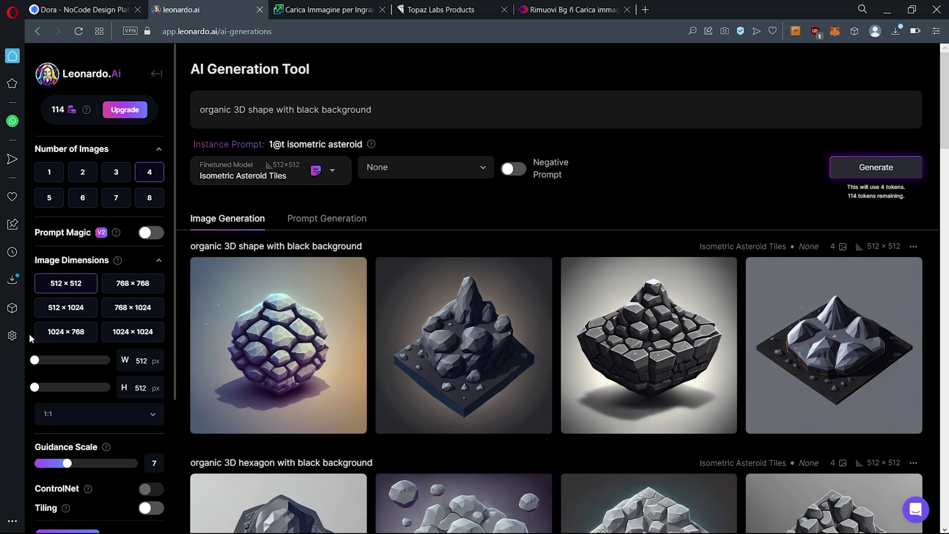
Open the first organic 3D shape image, the round cluster of rocks, at full size and save it.
mouse_move(889, 369)
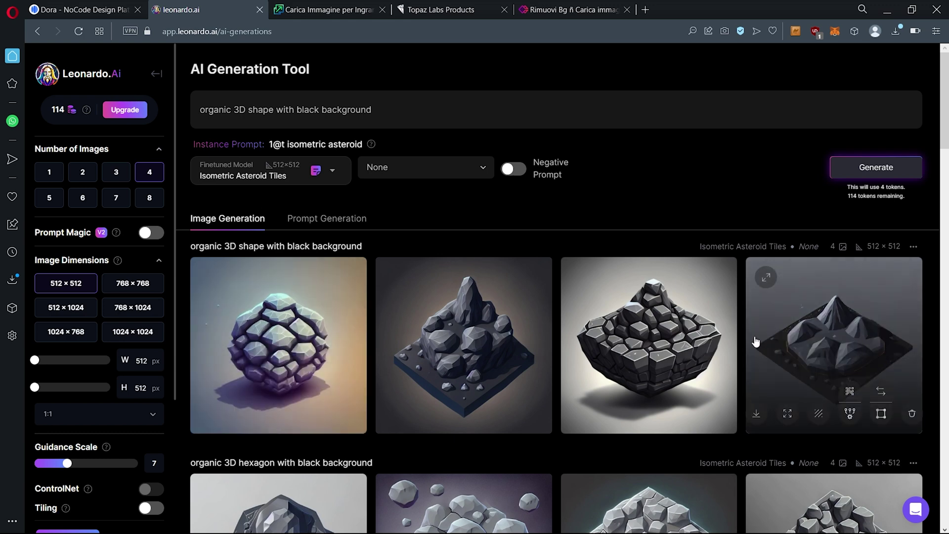
mouse_move(263, 341)
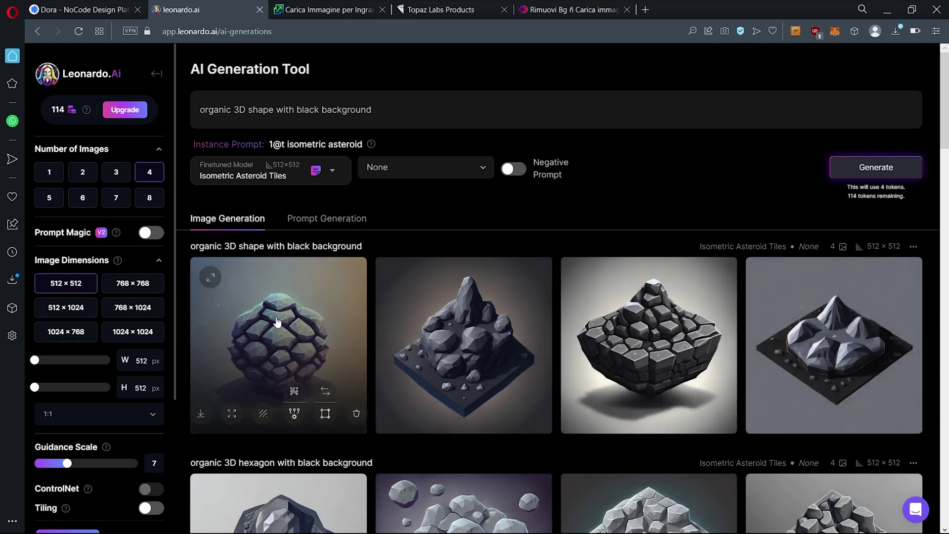
click(200, 413)
right_click(425, 281)
click(436, 305)
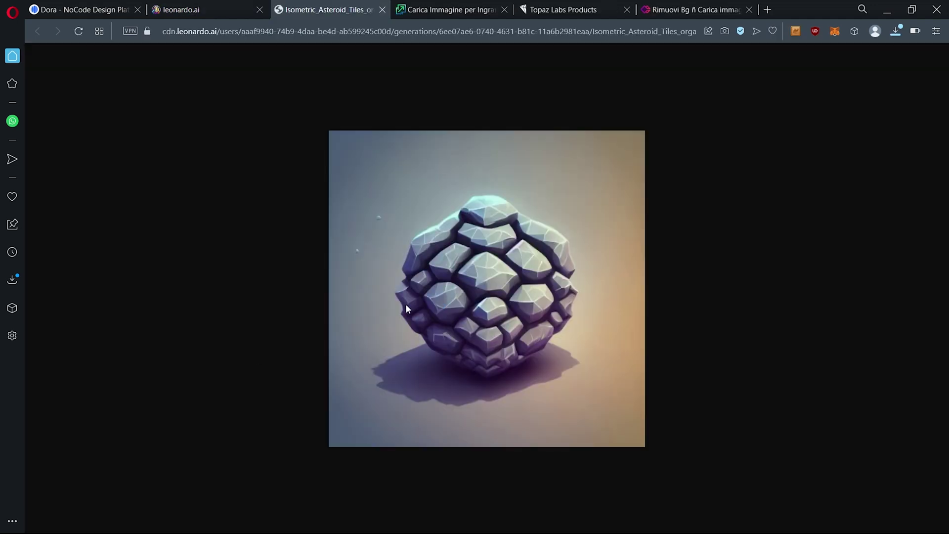
click(368, 276)
Upload the round rock image to Upscale.media, set the upscaling factor to 4x and download the AI-upscaled result.
click(445, 9)
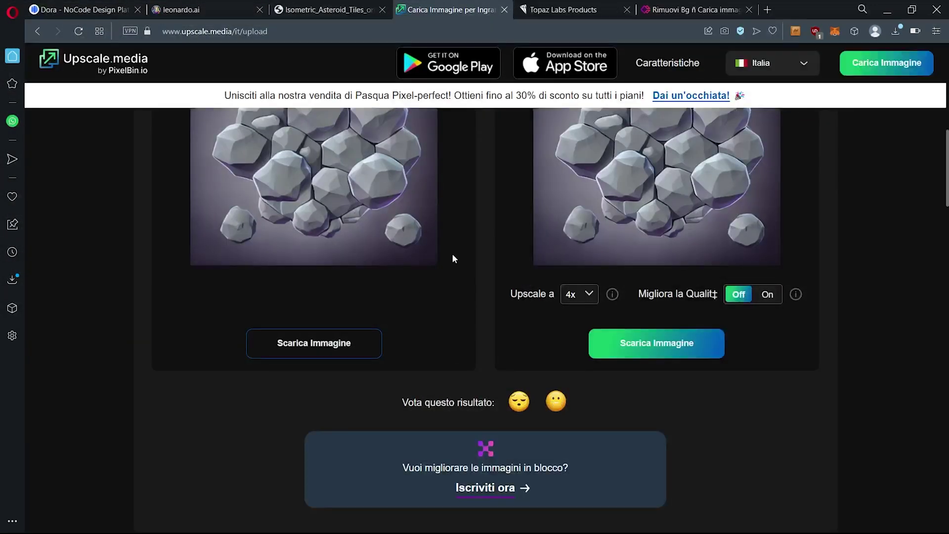
scroll(414, 293, up, 8)
drag(366, 262, 373, 226)
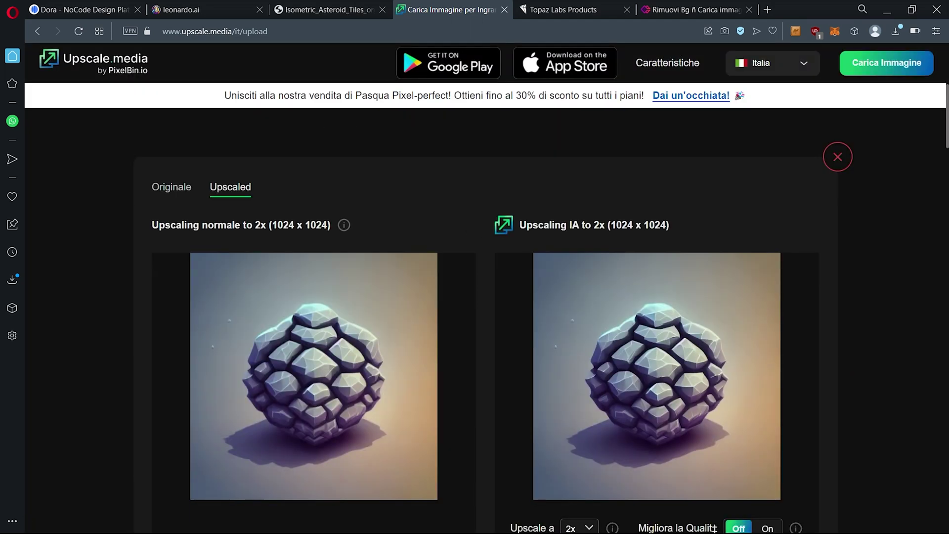
scroll(535, 364, down, 4)
click(577, 341)
click(571, 380)
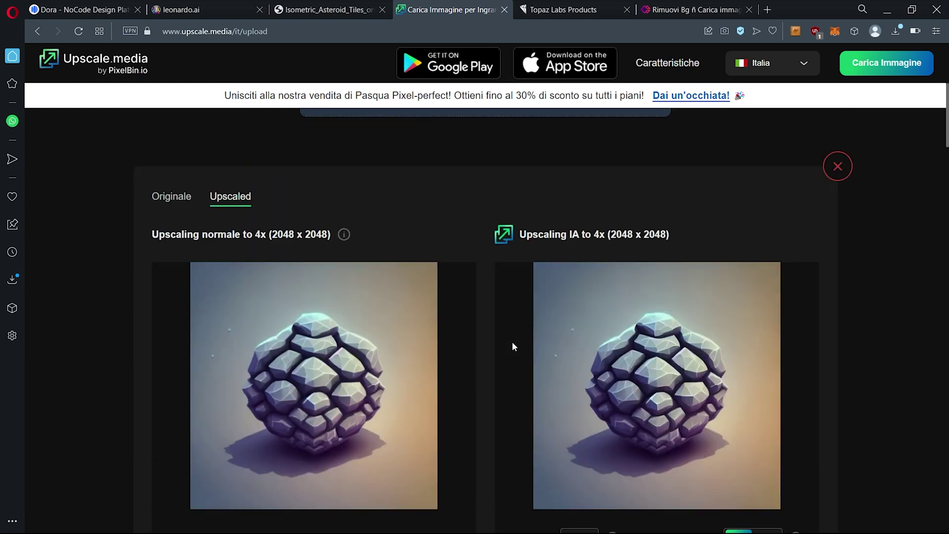
scroll(512, 341, down, 5)
click(648, 341)
Upload the upscaled round rock image to Erase.bg and download its background-free version at original size.
click(695, 10)
scroll(495, 222, up, 6)
click(506, 191)
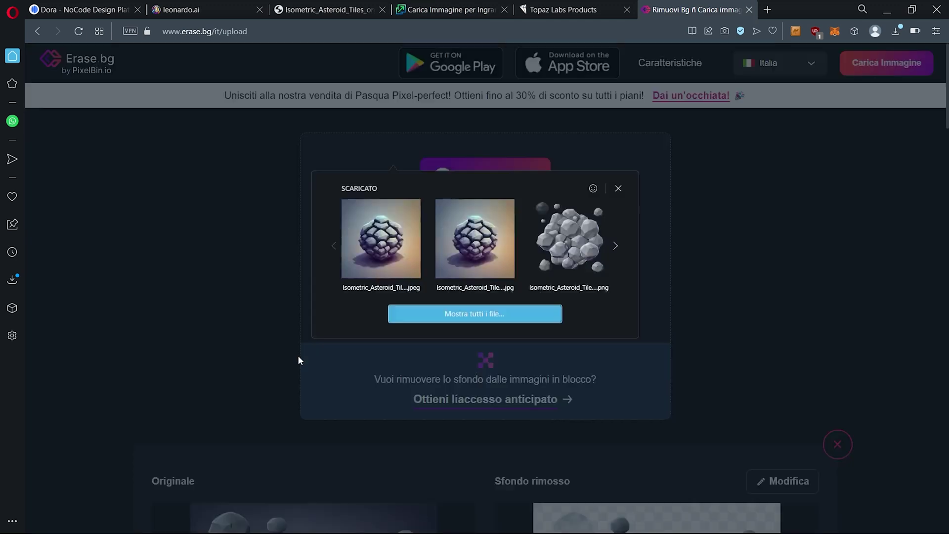
click(366, 245)
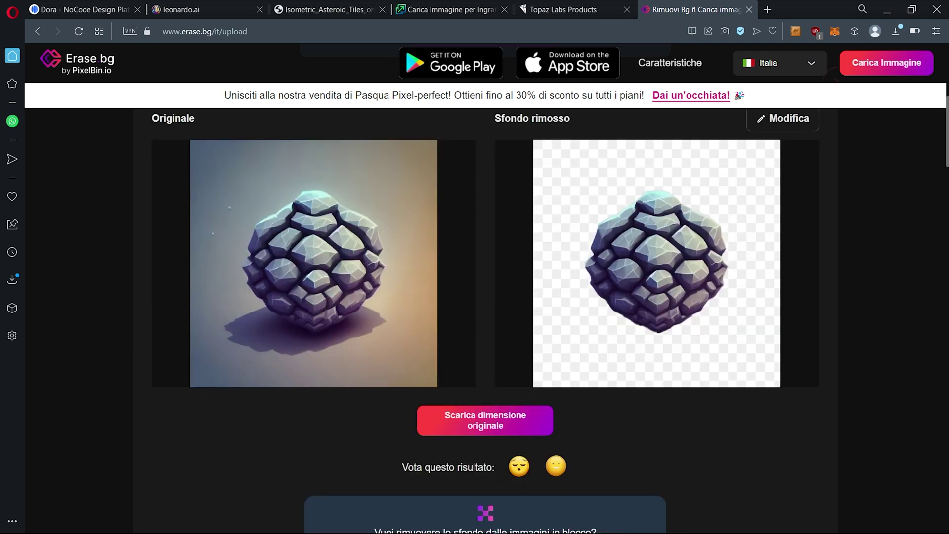
click(488, 429)
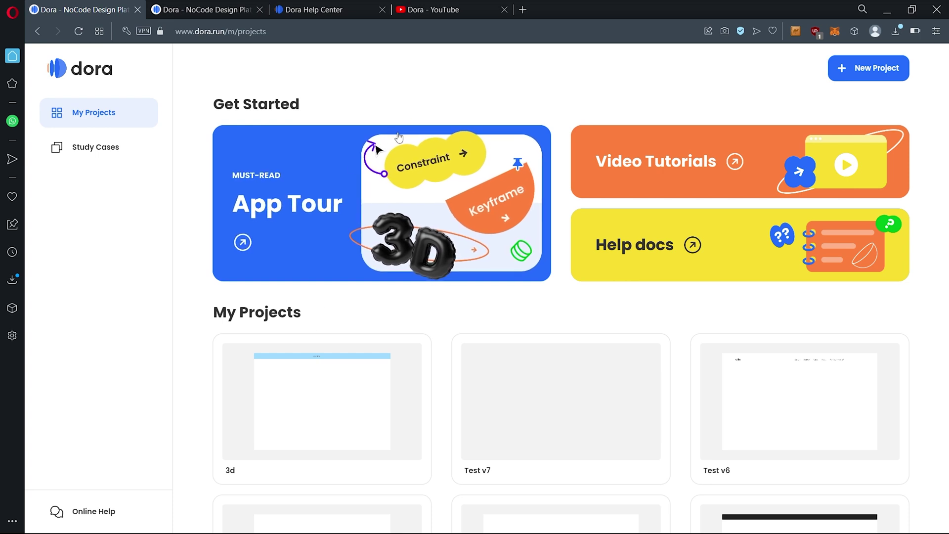
Open Dora's App Tour and look through its Constraint Layout, Keyframe, 3D and Component tutorial pages.
click(379, 201)
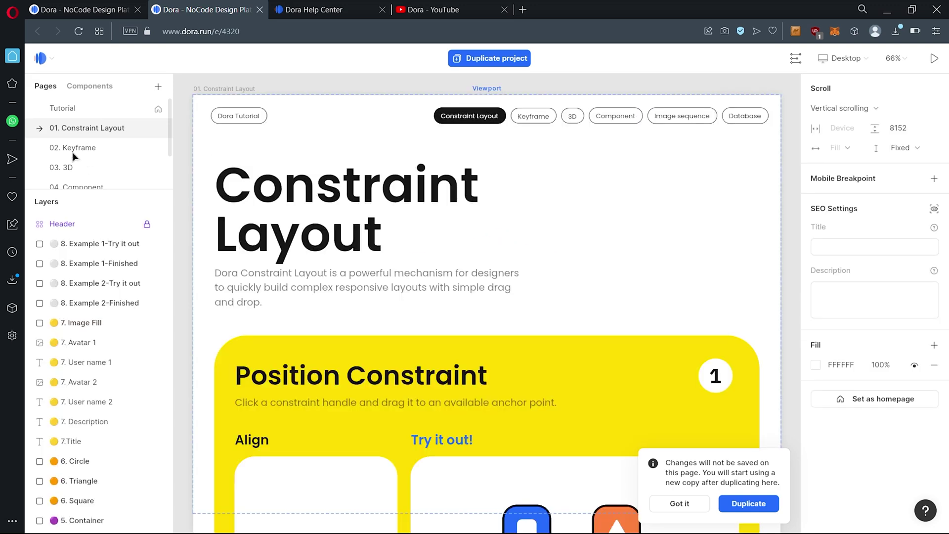
click(72, 147)
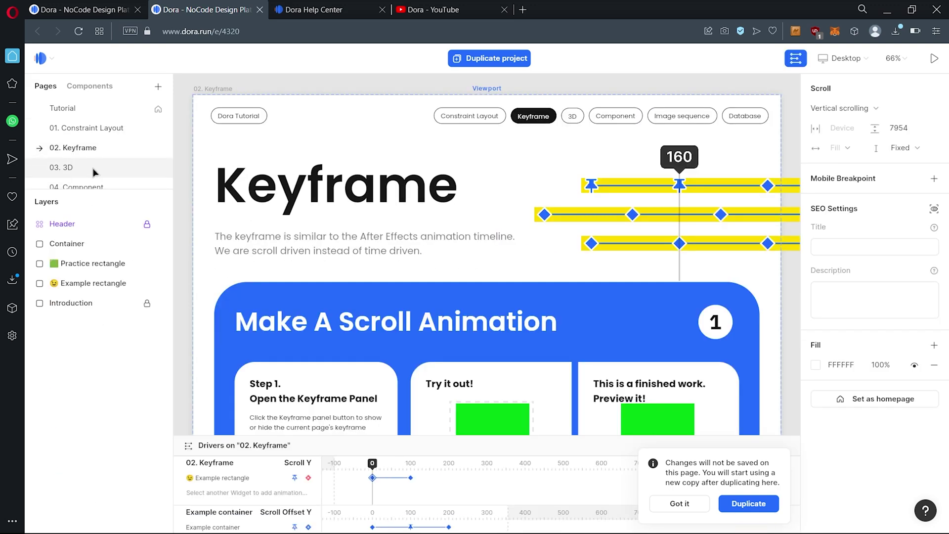
click(82, 168)
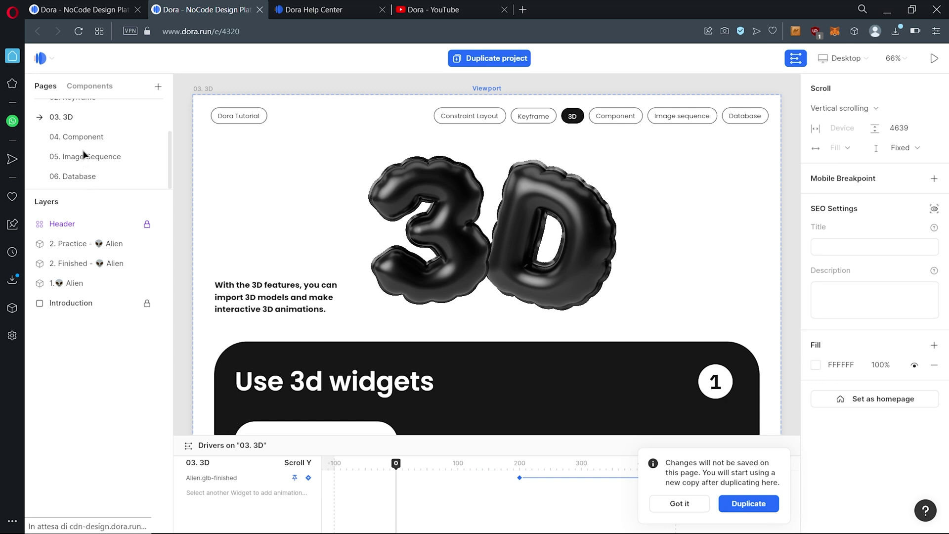
click(77, 137)
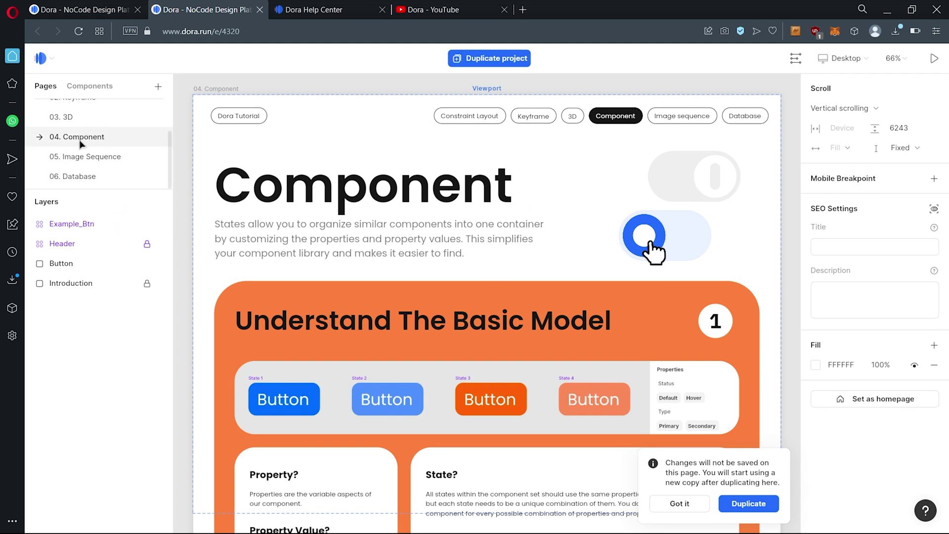
scroll(80, 156, up, 3)
Return to the Dora projects overview and create a new project named "AI Website".
click(97, 9)
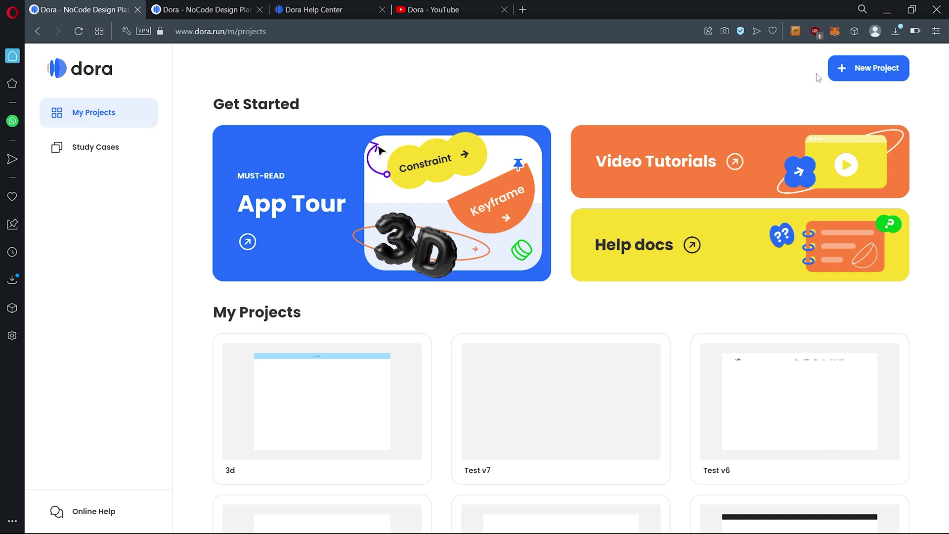
click(868, 67)
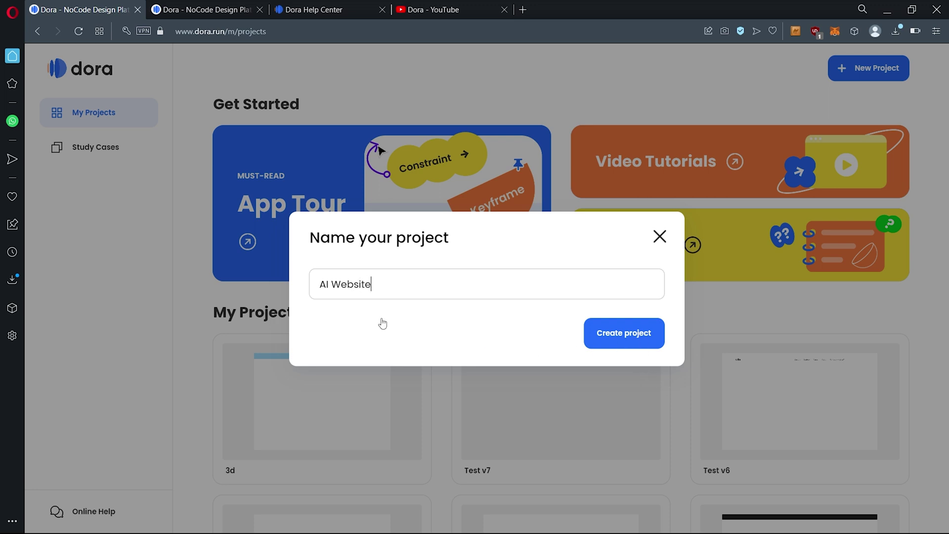
key(Return)
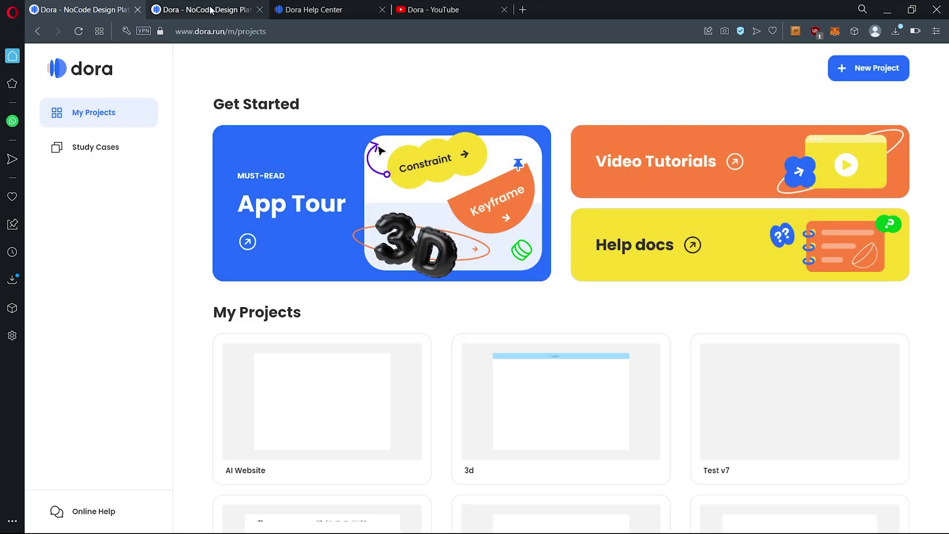
Look through the Dora Help Center's support links, docs list and video tutorials.
click(211, 10)
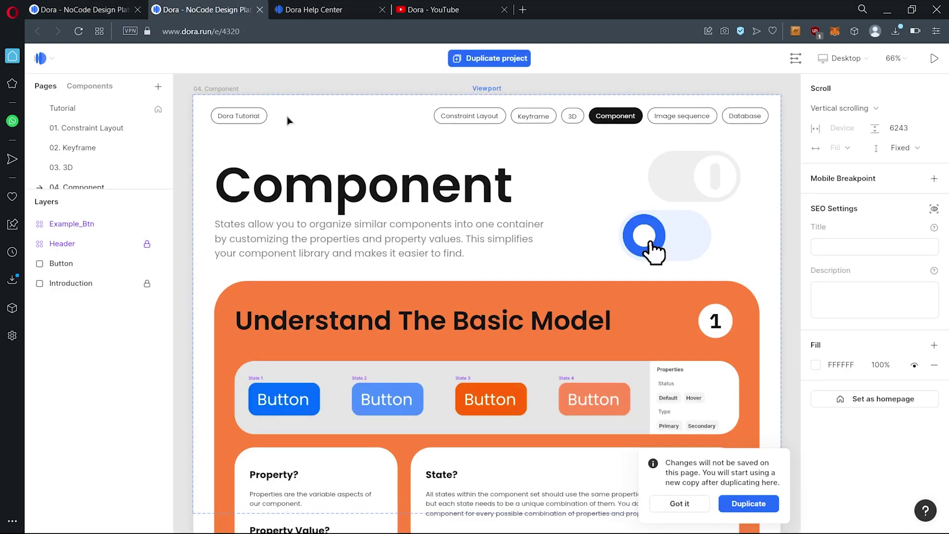
click(305, 6)
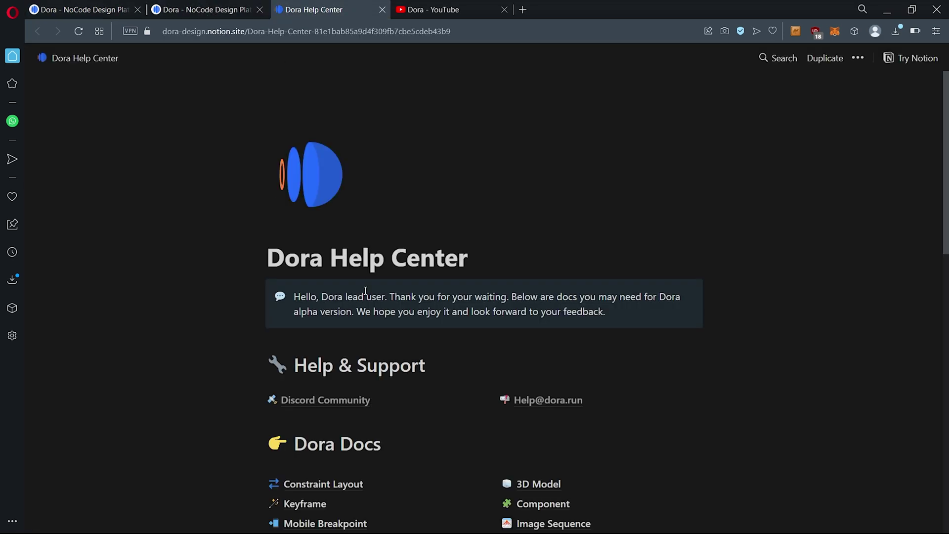
scroll(351, 287, down, 3)
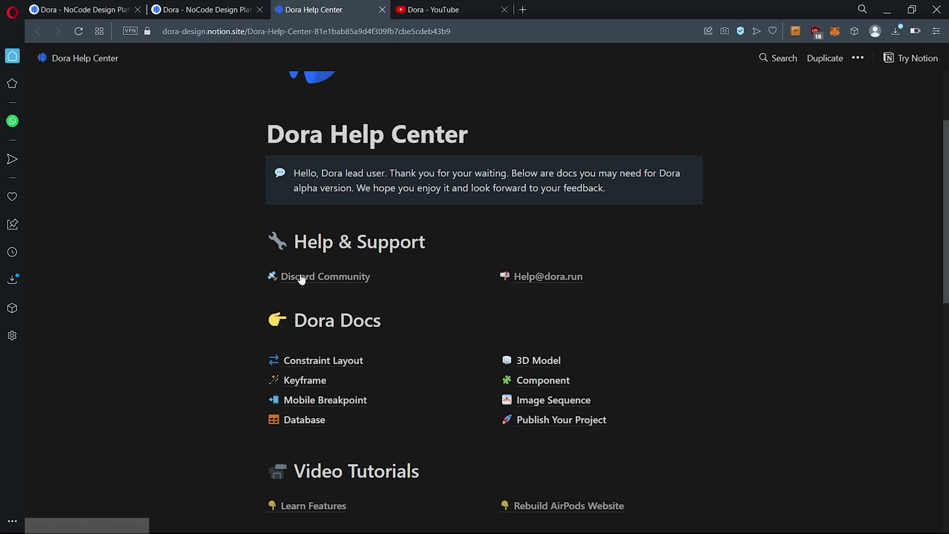
mouse_move(351, 288)
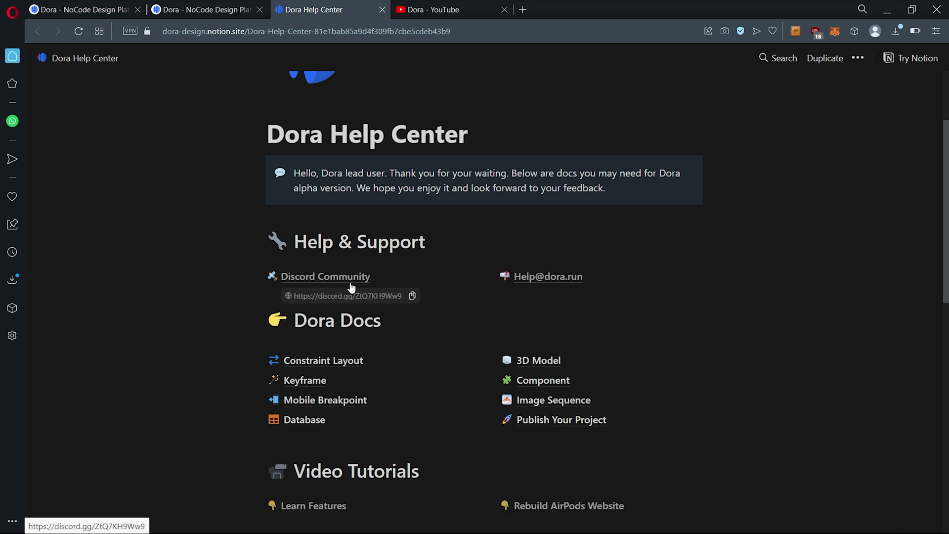
scroll(383, 272, down, 3)
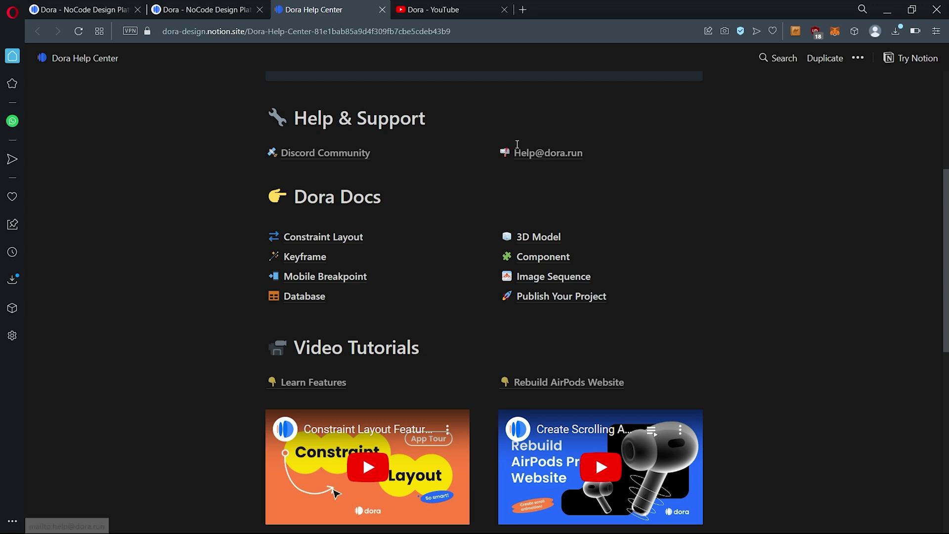
scroll(454, 226, down, 3)
scroll(374, 225, up, 2)
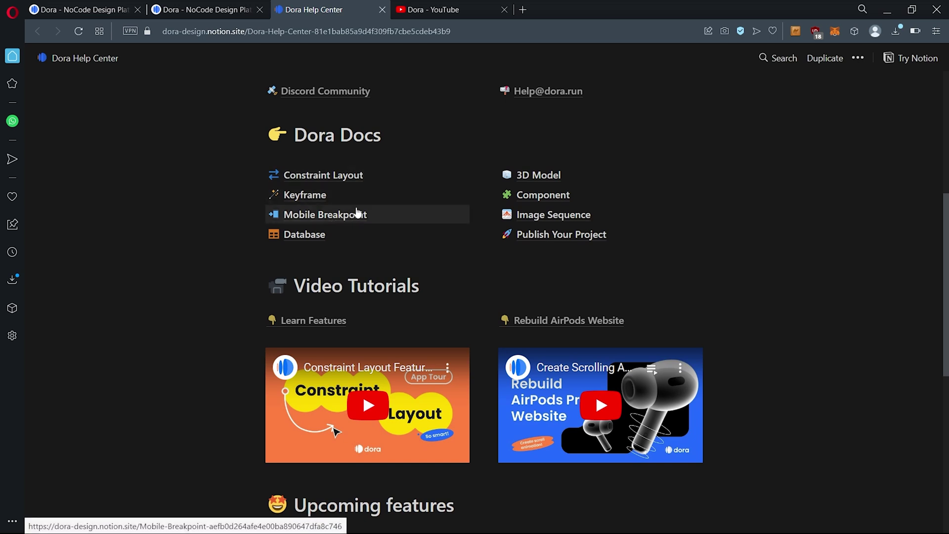
Open the Constraint Layout doc and examine how to create alignment constraints with parent and sibling elements.
click(322, 177)
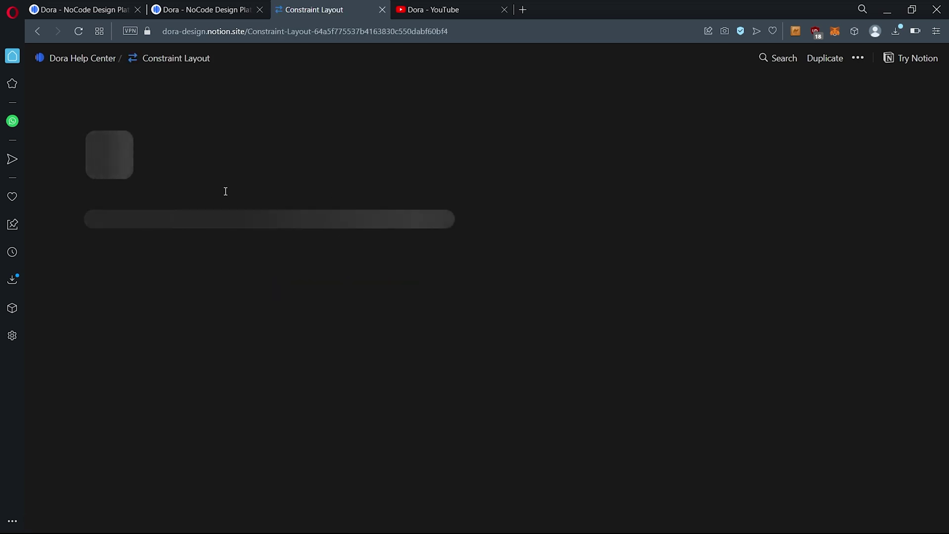
scroll(222, 198, down, 7)
scroll(221, 201, down, 4)
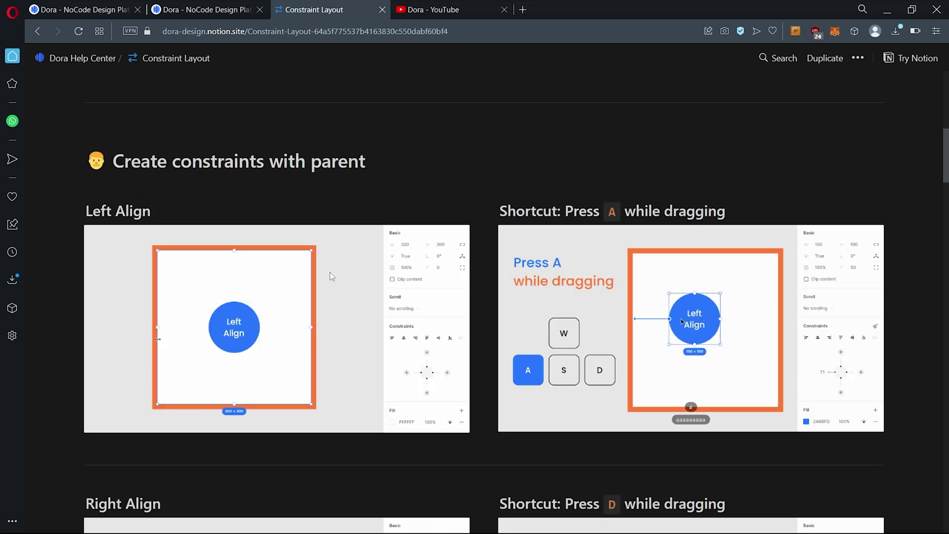
scroll(334, 276, down, 5)
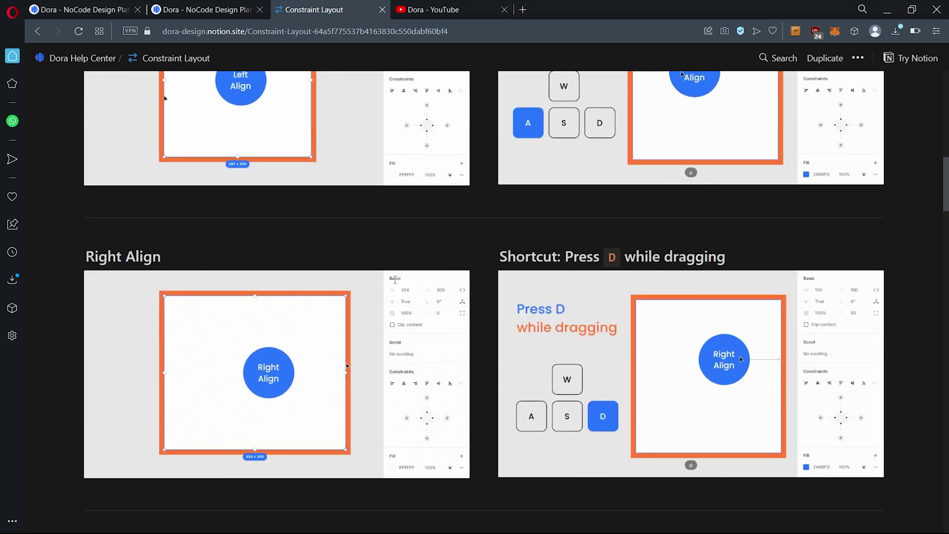
scroll(452, 287, down, 4)
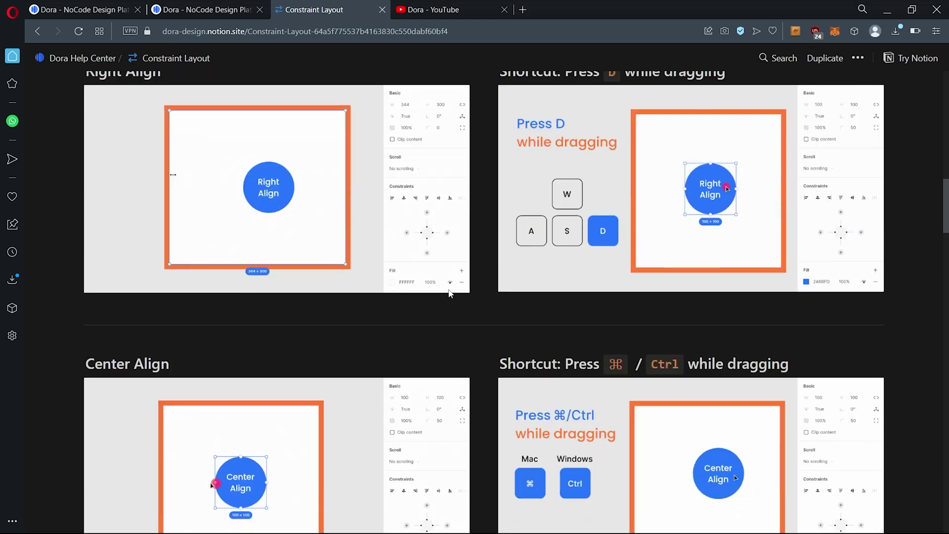
scroll(450, 293, down, 5)
scroll(347, 359, down, 5)
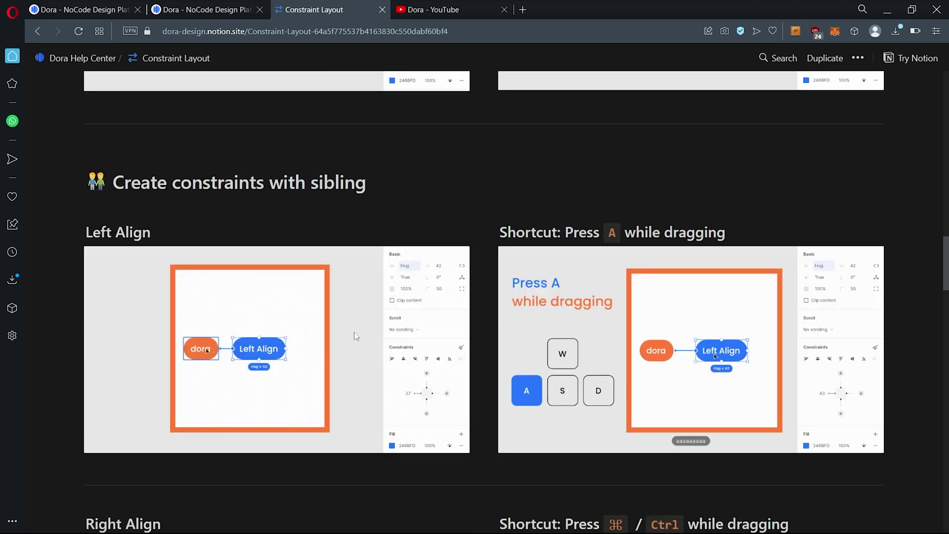
Return to the Dora projects overview and open the AI Website project.
click(218, 9)
click(81, 6)
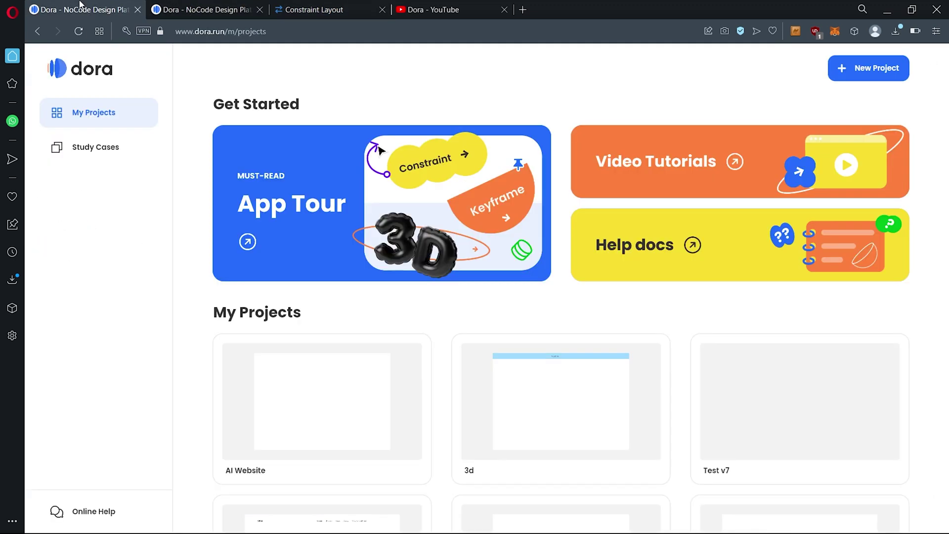
click(318, 401)
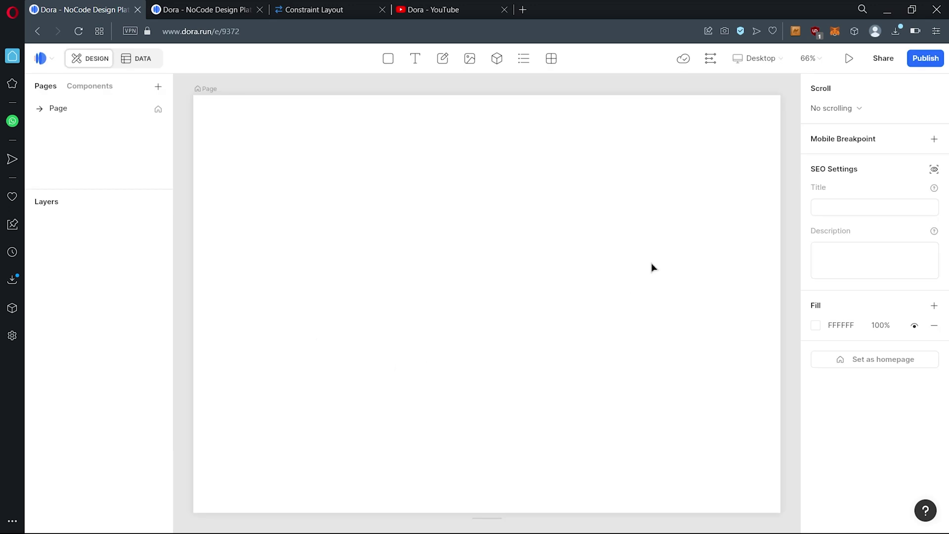
Set the page's device size to MacBook Pro, 1440×900.
click(768, 60)
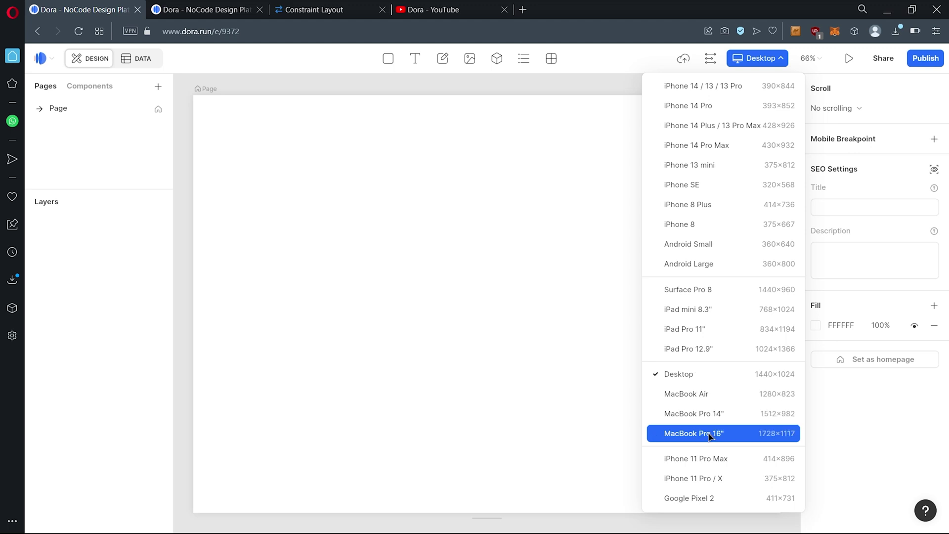
scroll(691, 490, down, 1)
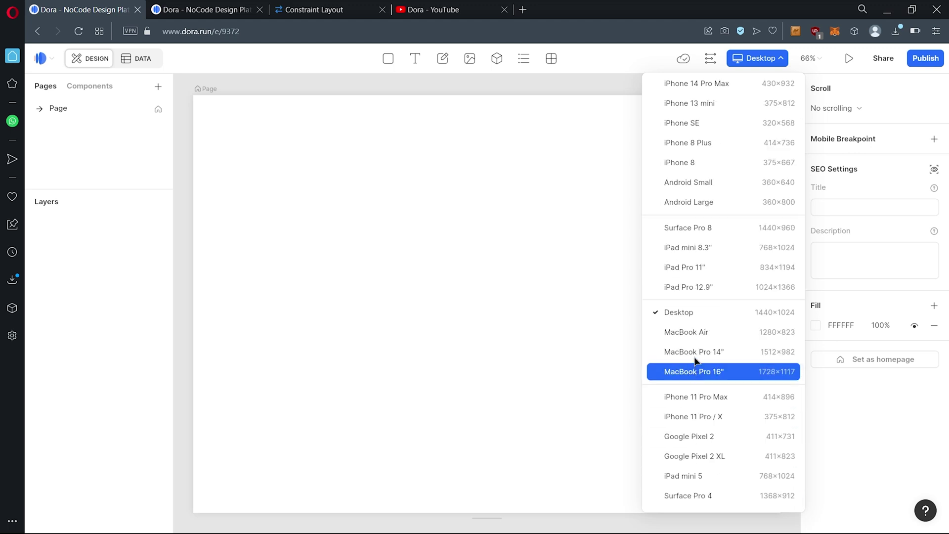
scroll(700, 440, down, 1)
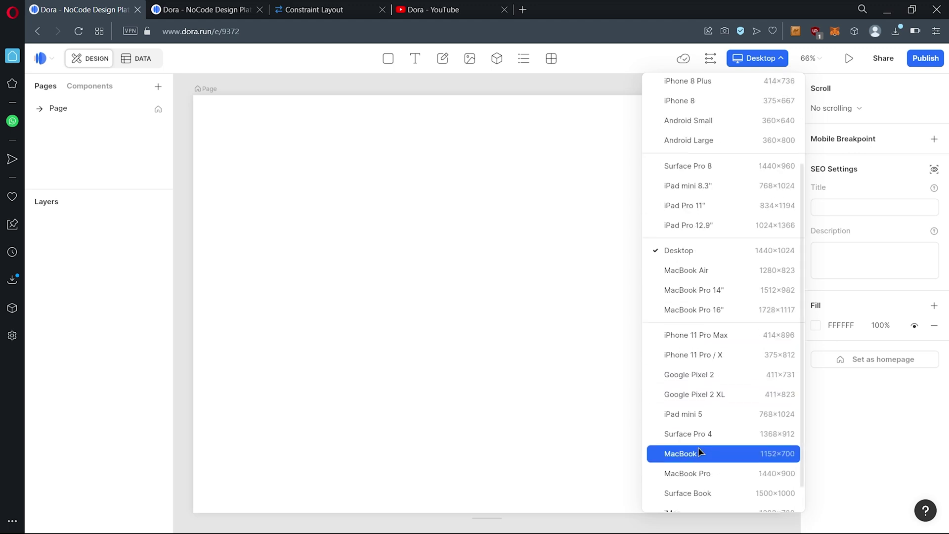
click(701, 473)
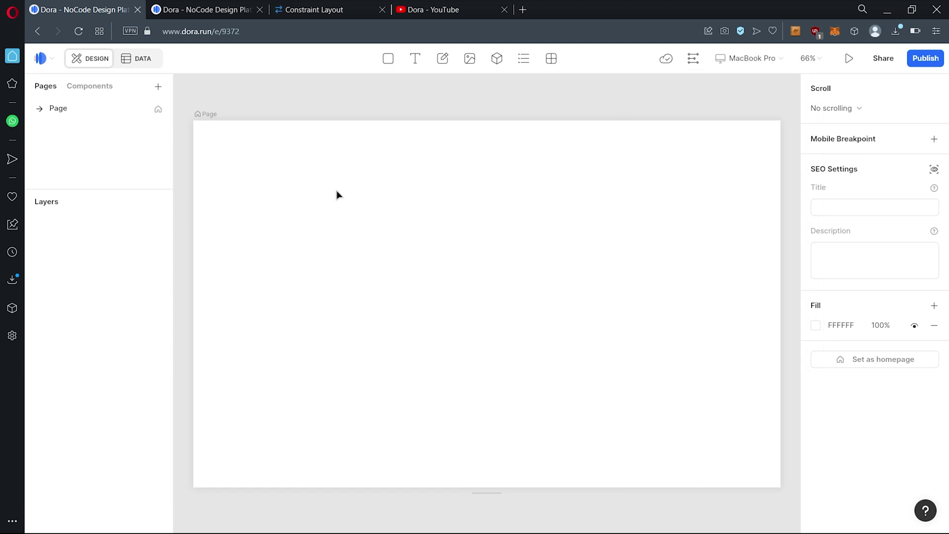
Draw a container about 207 × 54 in the page's upper-left corner and make it fill the page width with side constraints of 0.
click(388, 59)
drag(194, 122, 279, 144)
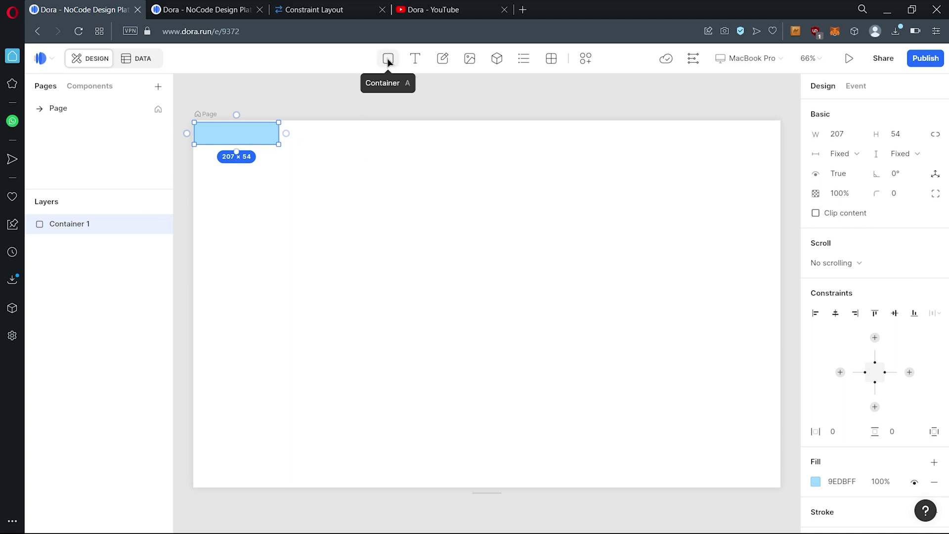
mouse_move(247, 134)
mouse_down()
mouse_move(267, 178)
mouse_move(229, 154)
mouse_move(229, 138)
mouse_up()
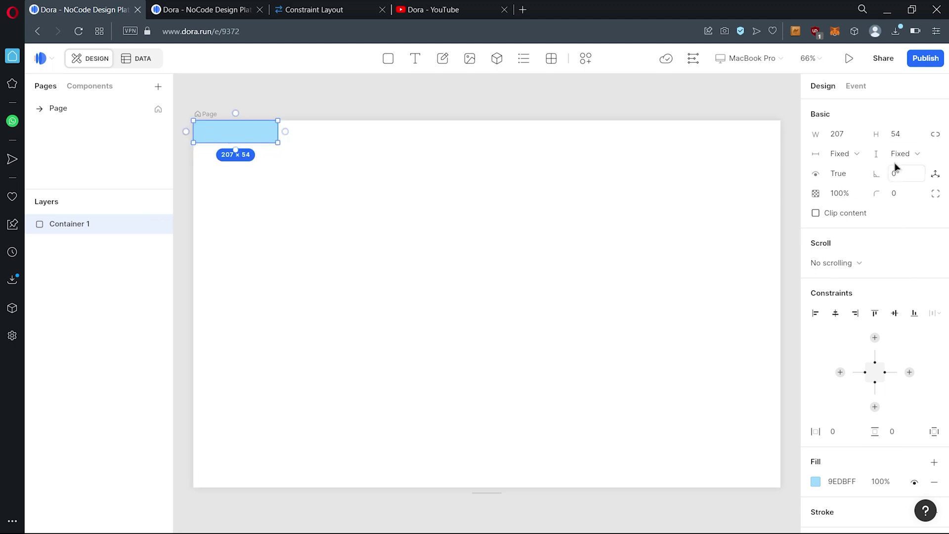
click(837, 134)
key(Return)
click(485, 265)
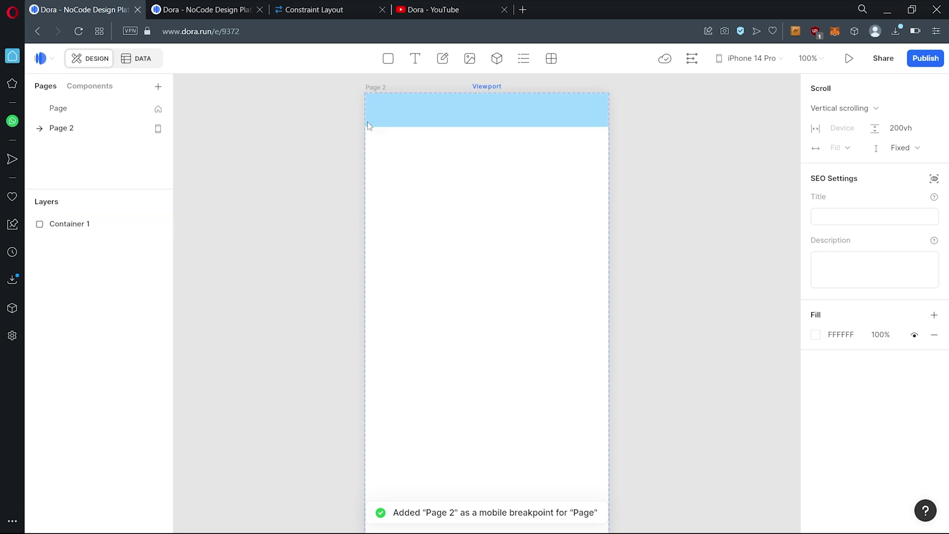
Set the vertical scrolling height of the mobile breakpoint Page 2 to 100vh and delete that page.
click(912, 128)
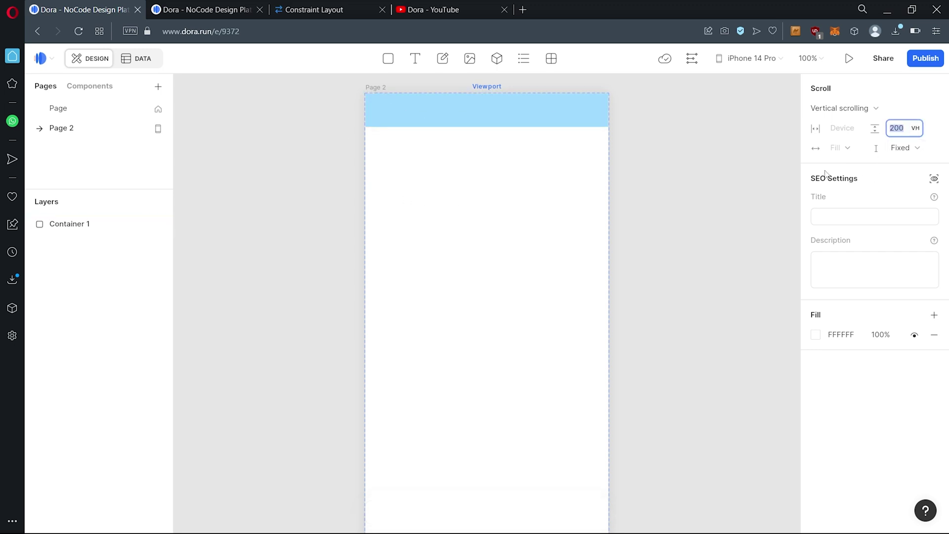
key(Return)
click(903, 128)
click(75, 124)
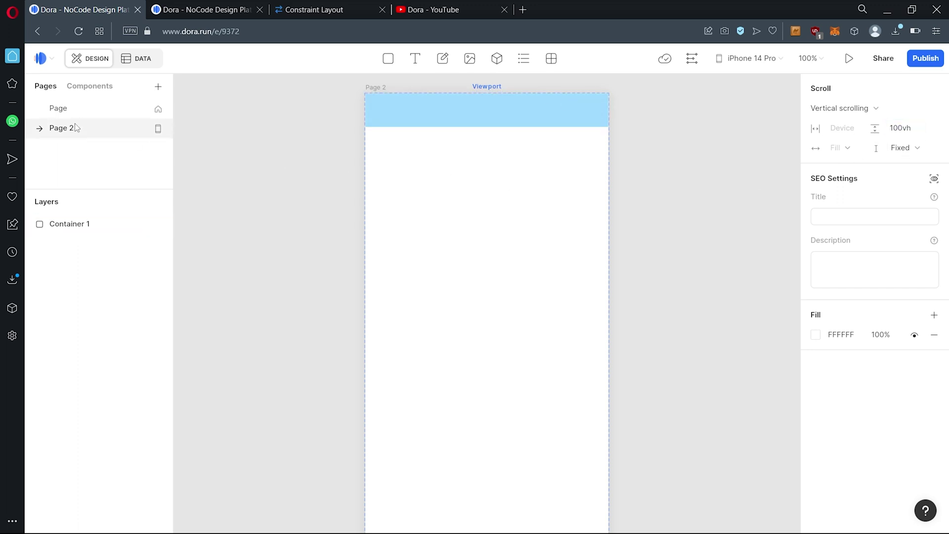
right_click(82, 127)
click(105, 183)
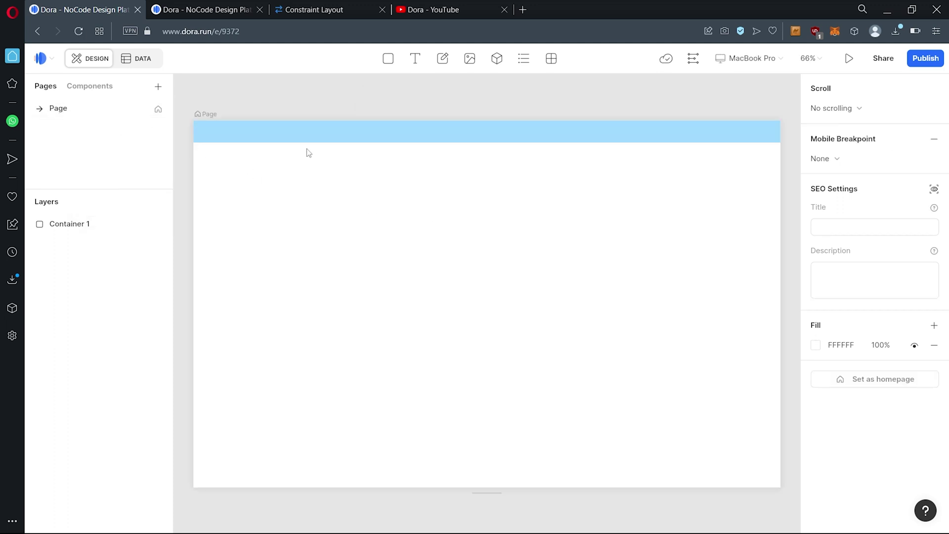
Set the height of the full-width header container to 70.
click(305, 131)
click(375, 255)
click(431, 133)
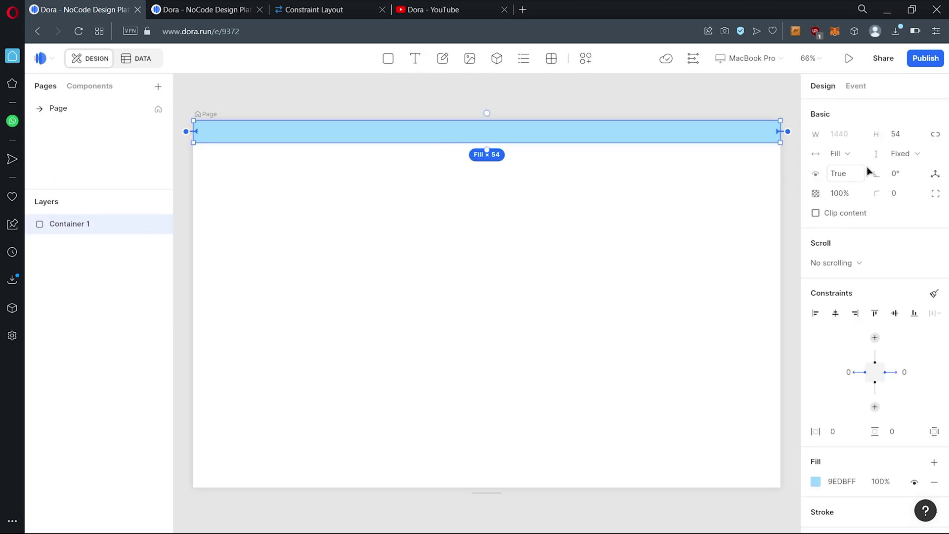
click(899, 141)
text(70)
key(Return)
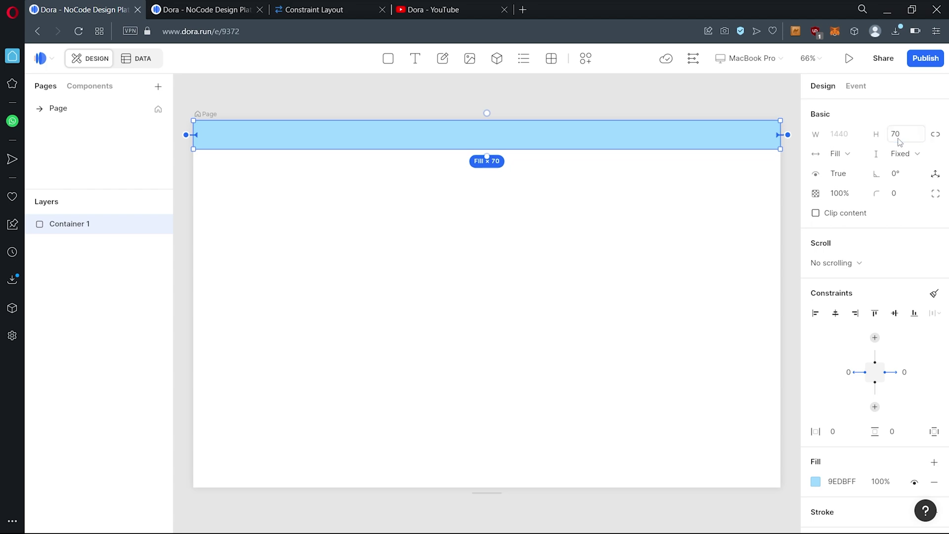
click(467, 280)
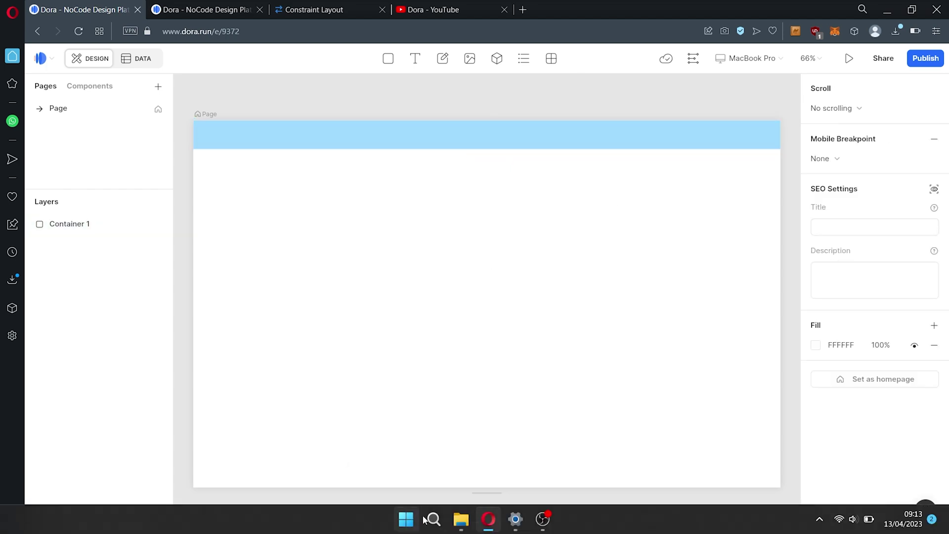
Import Asteroid.png, Cube.png, Sphere.png and Triangle.png from the Documenti > Dora folder onto the Dora canvas.
click(462, 517)
key(ctrl+a)
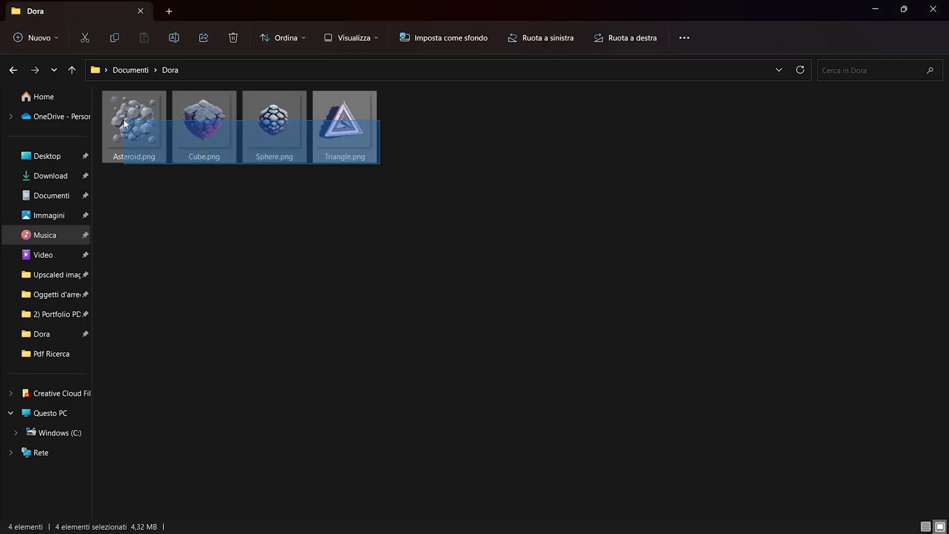
drag(591, 16, 411, 374)
drag(375, 501, 444, 263)
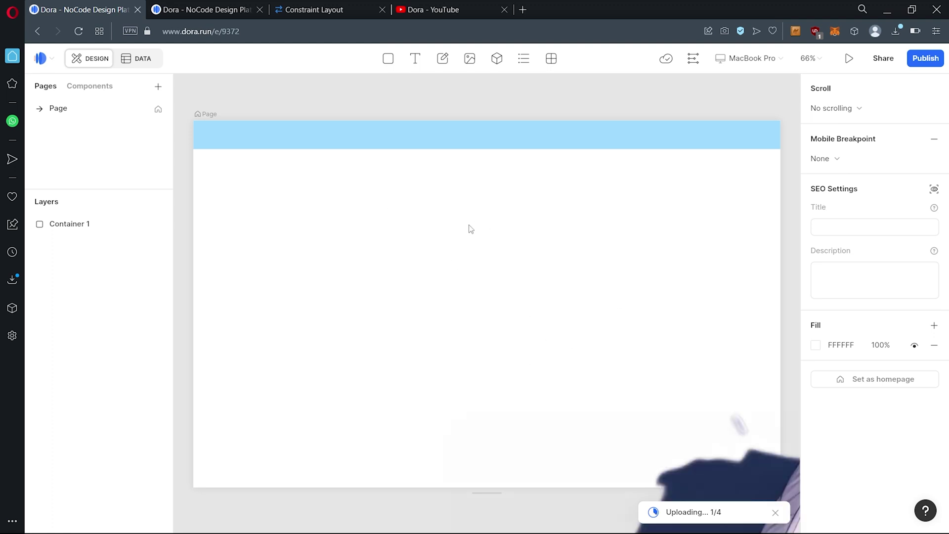
scroll(471, 273, down, 1)
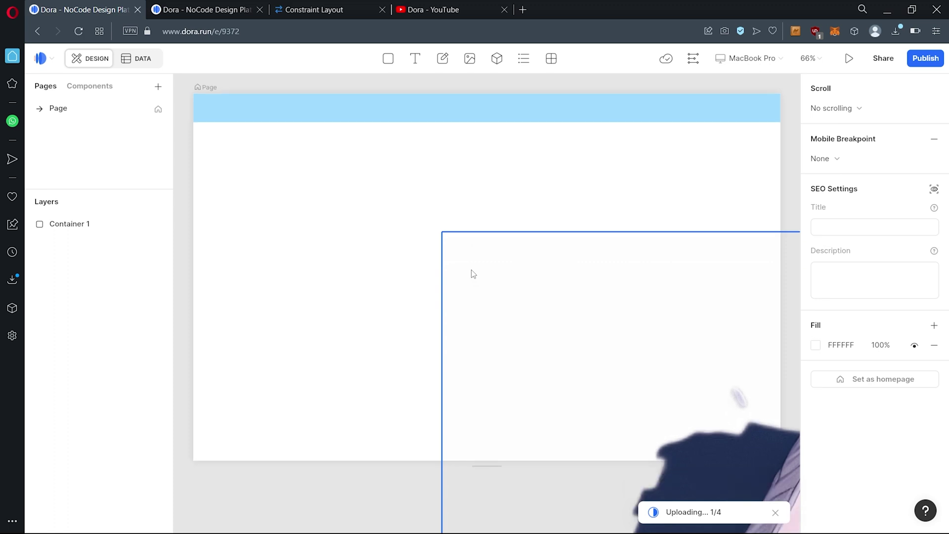
ctrl+scroll(354, 234, down, 10)
ctrl+scroll(355, 235, up, 3)
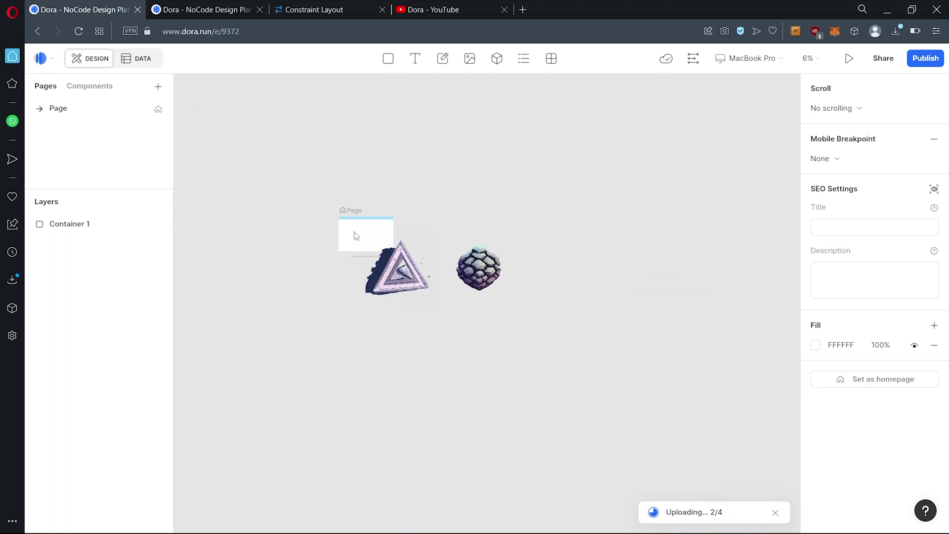
Move the triangle image off the page, place the cube image on the page and scale it to 232 × 232.
click(408, 290)
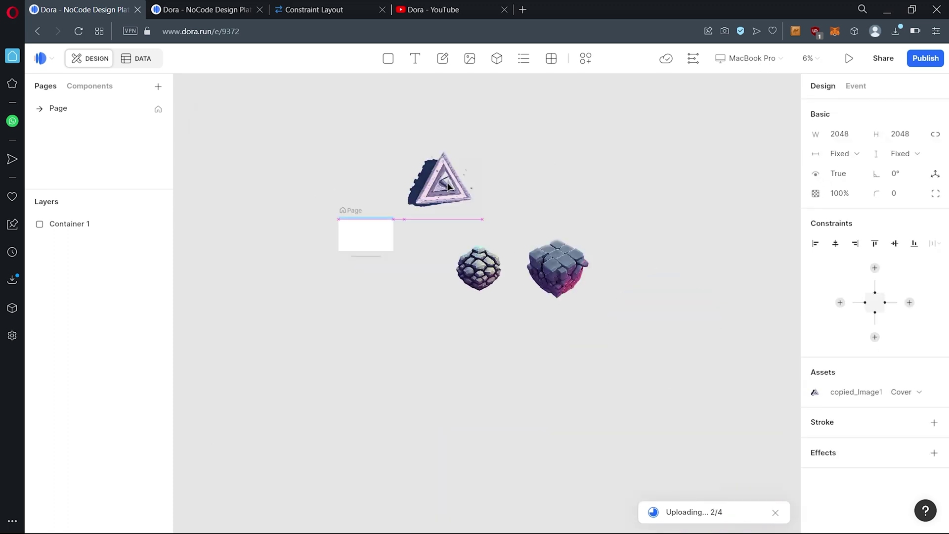
click(564, 269)
drag(564, 269, 371, 240)
ctrl+scroll(401, 267, up, 3)
scroll(400, 267, up, 2)
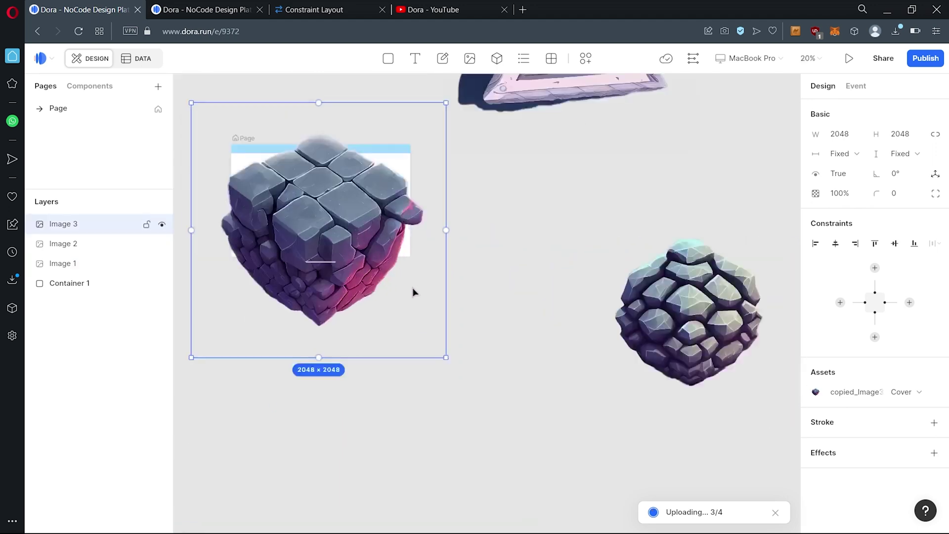
click(377, 312)
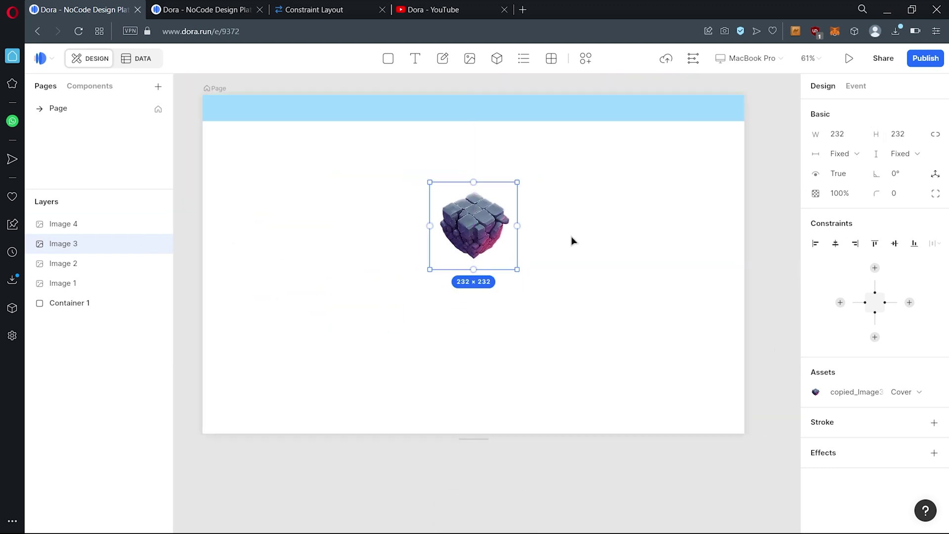
Scale the asteroid and triangle images down to match the cube and place both on the page.
scroll(339, 304, down, 5)
click(688, 247)
click(840, 133)
drag(788, 155, 646, 292)
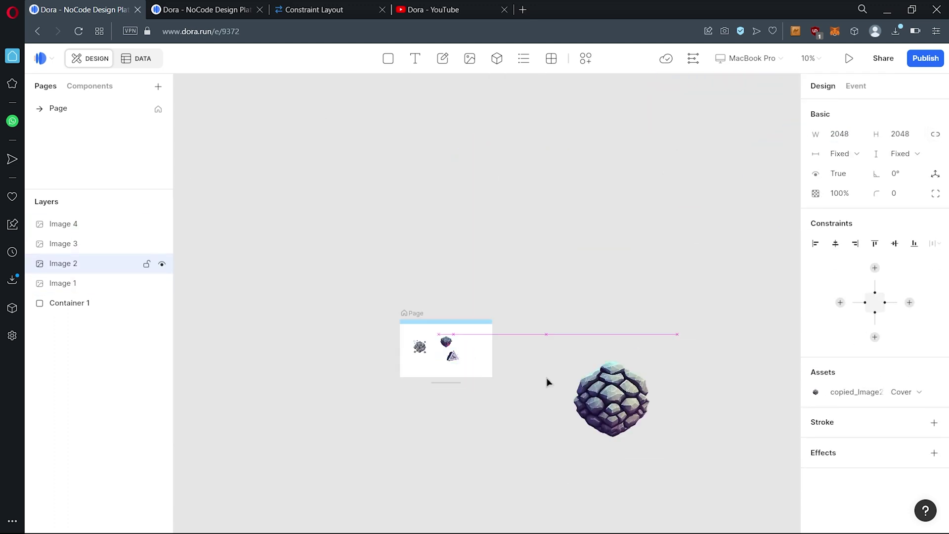
Set the sphere image's width to 232 with a locked 1:1 ratio and place it on the page beside the cube.
click(840, 134)
text(232)
key(Return)
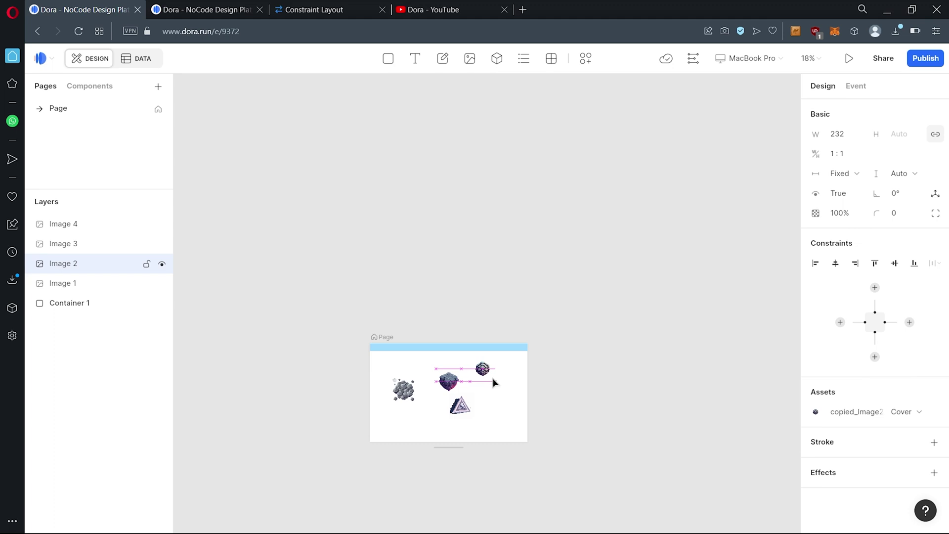
drag(495, 382, 494, 380)
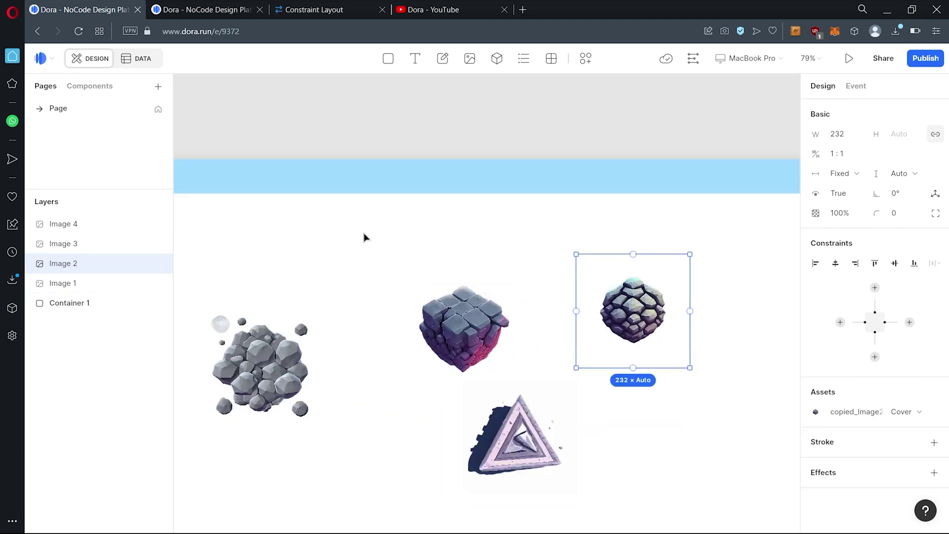
Duplicate the cube image and place the copy above the asteroid image, just below the header container.
scroll(364, 238, down, 5)
scroll(354, 250, up, 2)
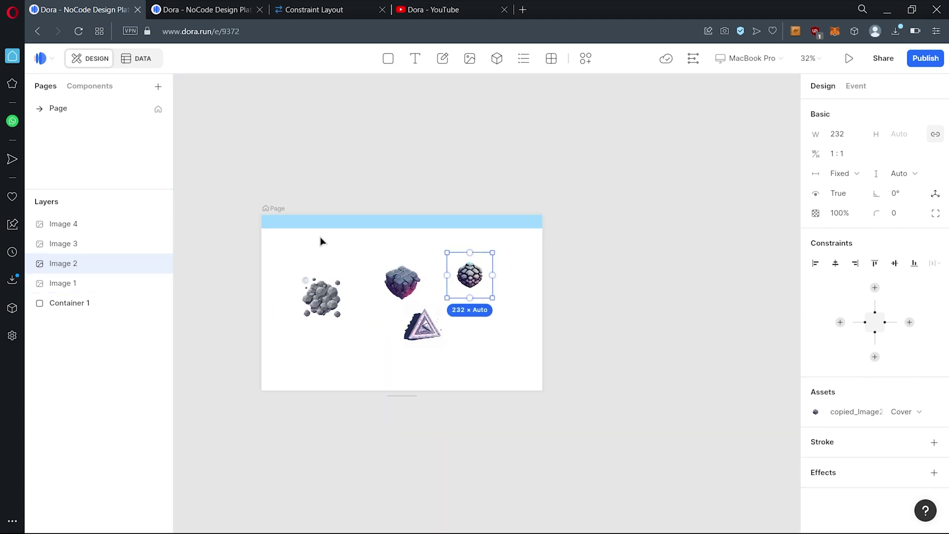
click(395, 291)
key(ctrl+v)
drag(396, 252, 352, 251)
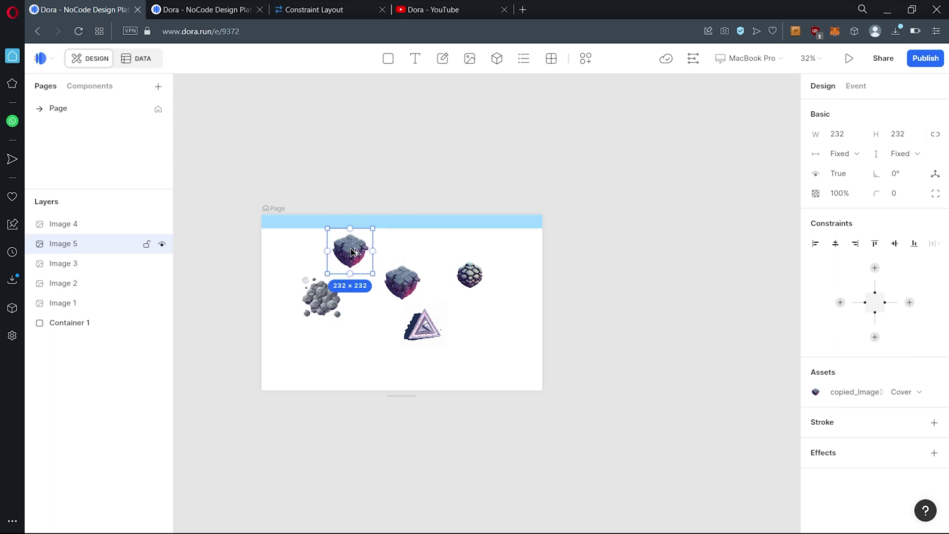
scroll(347, 252, up, 5)
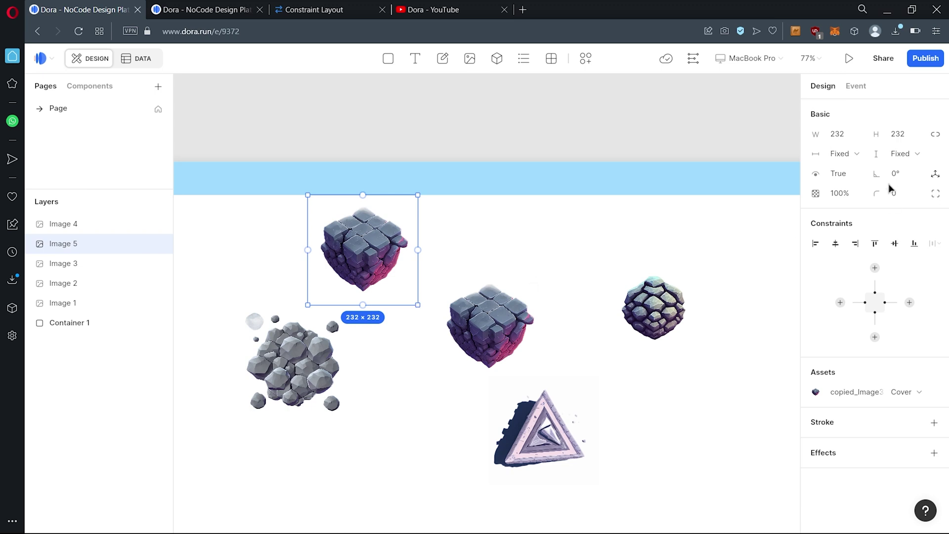
click(846, 138)
text(50)
key(Return)
key(ctrl+z)
Lock the copied cube's aspect ratio at 1:1 and set its width to 50.
click(935, 134)
click(855, 134)
text(50)
key(Return)
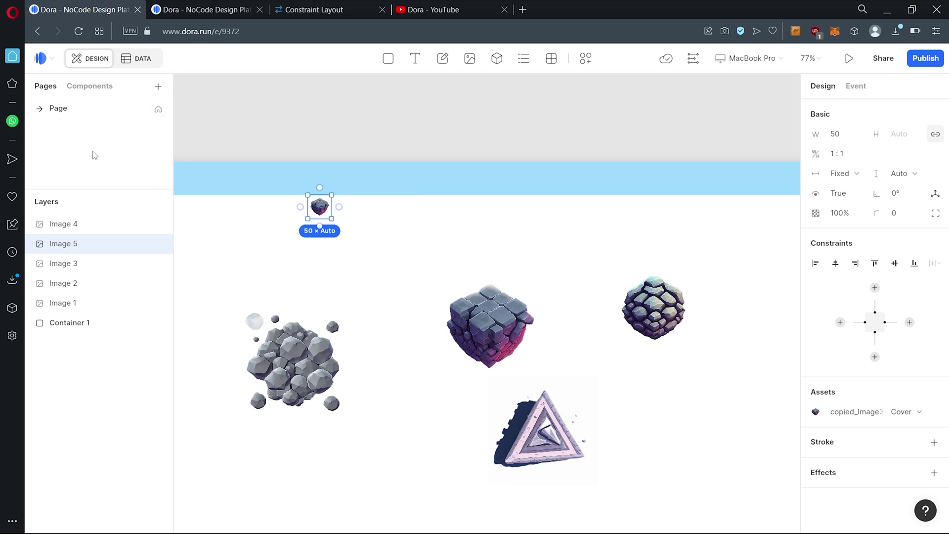
Move the small cube image into the blue header container near its left end.
scroll(282, 212, left, 5)
drag(440, 216, 385, 188)
click(400, 261)
scroll(398, 263, down, 3)
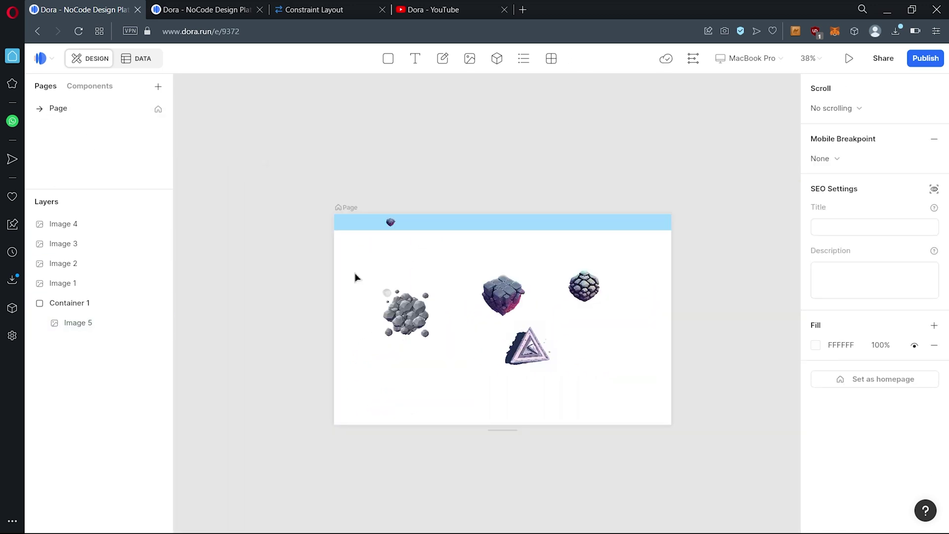
scroll(361, 255, up, 3)
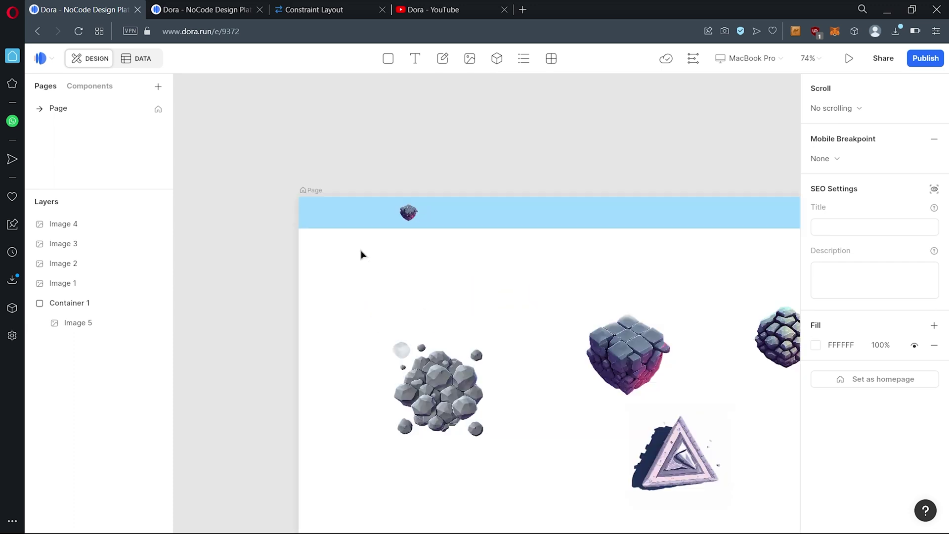
Add top and bottom constraints of 0 to the small cube so it is centred vertically in the header container.
click(405, 214)
click(417, 262)
click(409, 213)
click(409, 214)
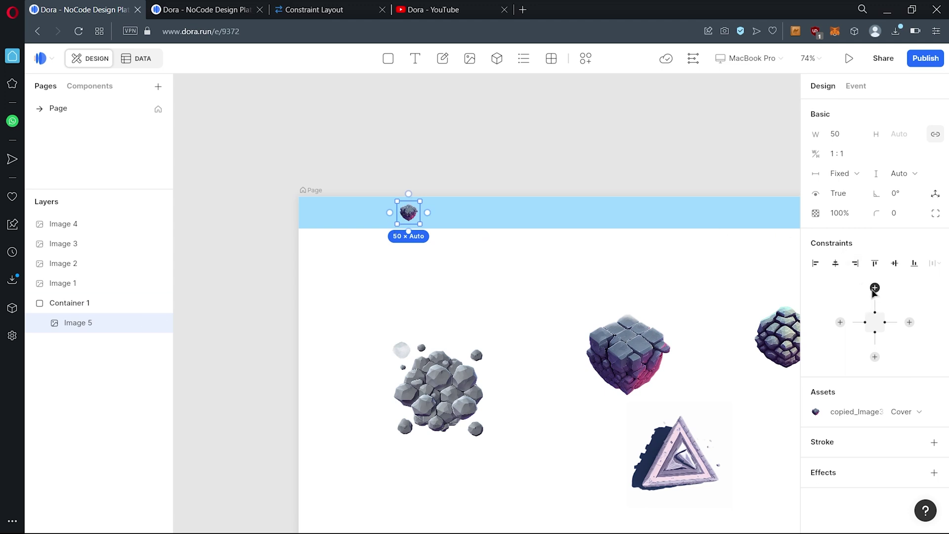
click(875, 288)
click(875, 357)
scroll(402, 203, up, 5)
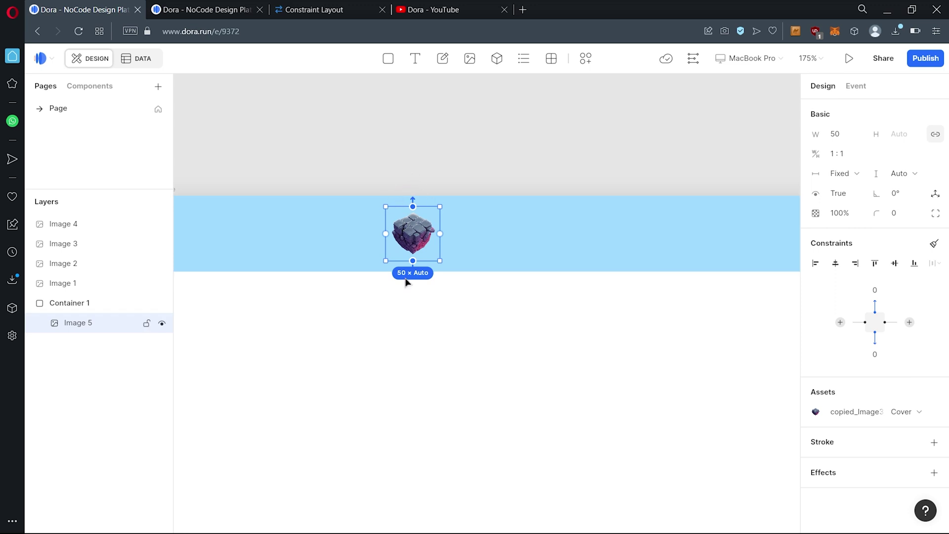
scroll(346, 376, down, 3)
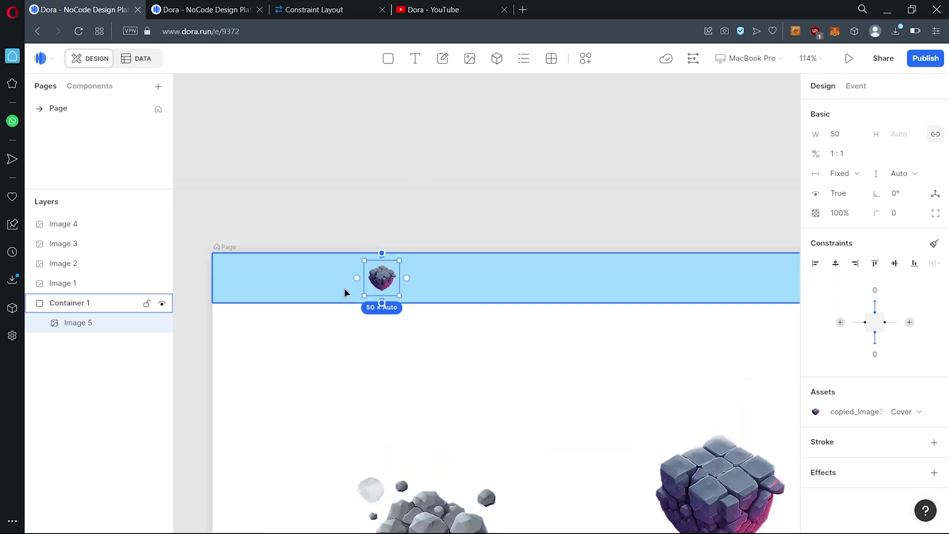
scroll(346, 336, down, 3)
drag(350, 240, 270, 451)
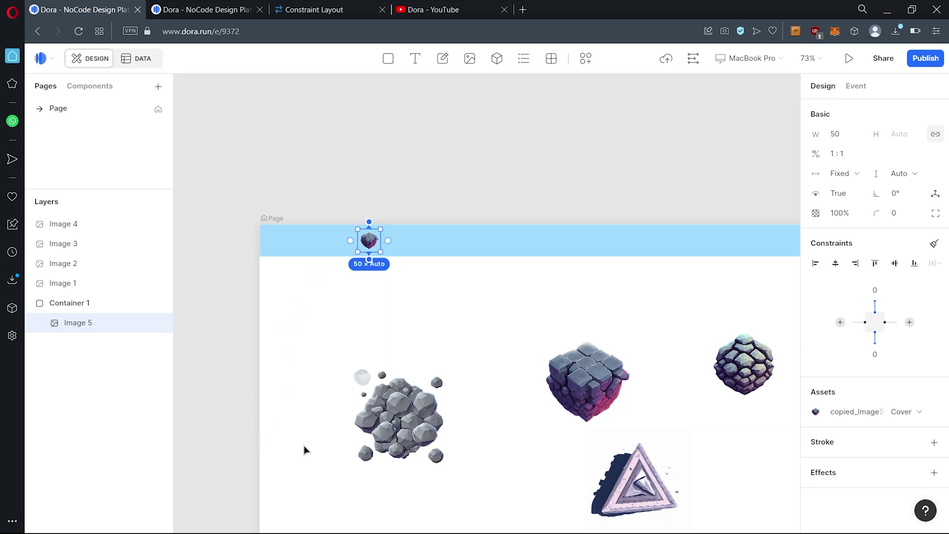
Add a left constraint of 200 to the small cube image in the blue header container.
drag(350, 240, 252, 240)
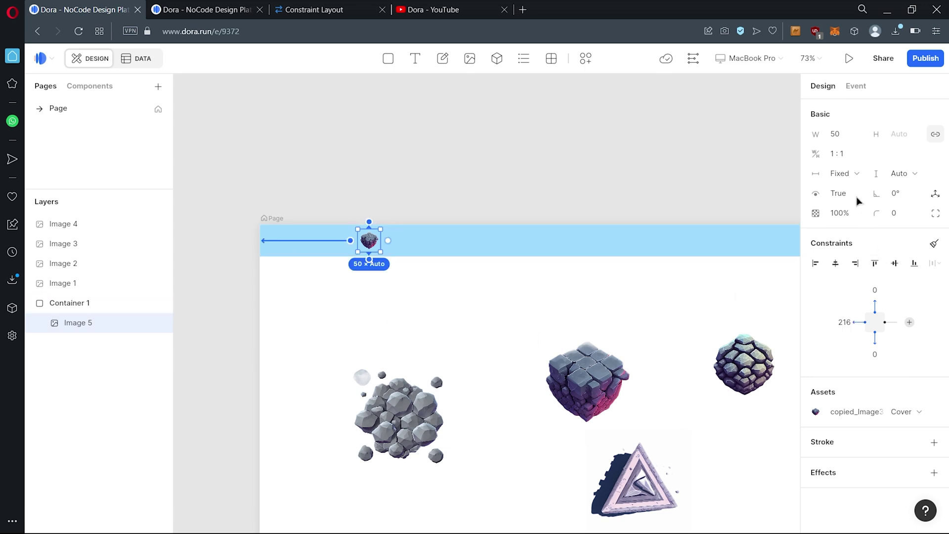
click(845, 322)
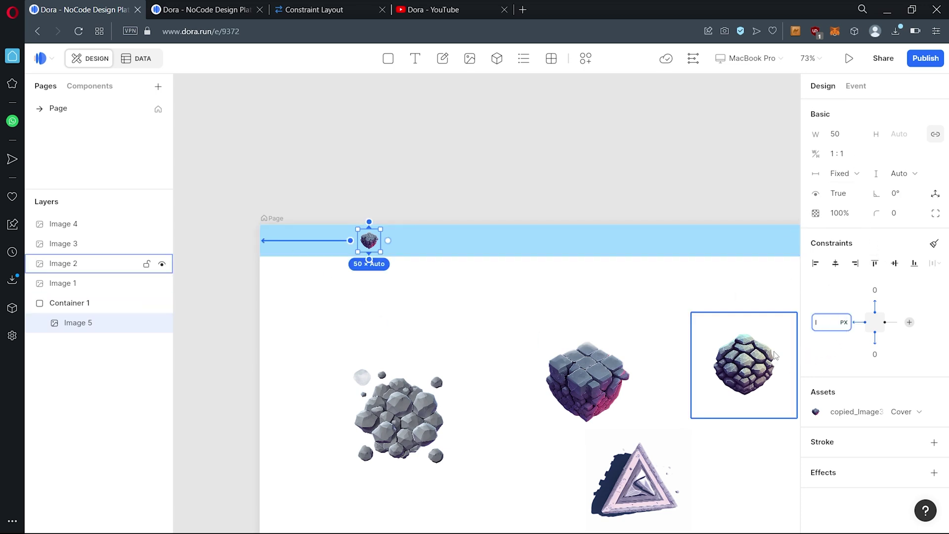
key(Return)
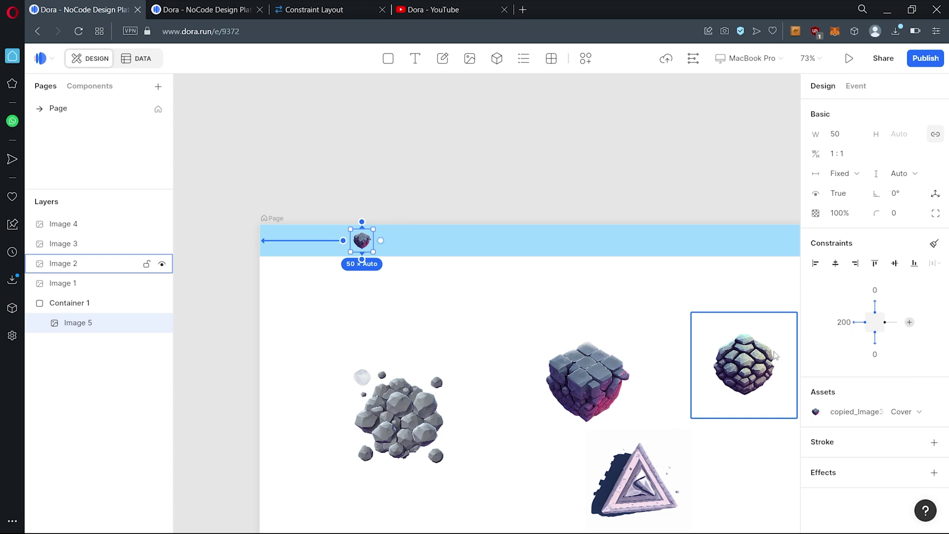
click(399, 182)
click(428, 251)
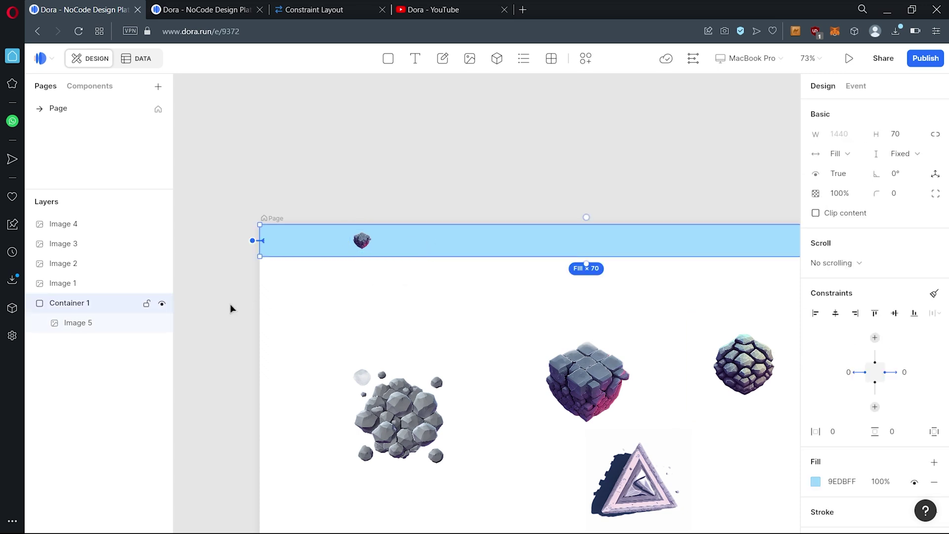
Move the small cube's layer out of the header container, placing it directly above the container in the layer order.
click(163, 303)
click(163, 303)
drag(94, 324, 77, 300)
click(280, 330)
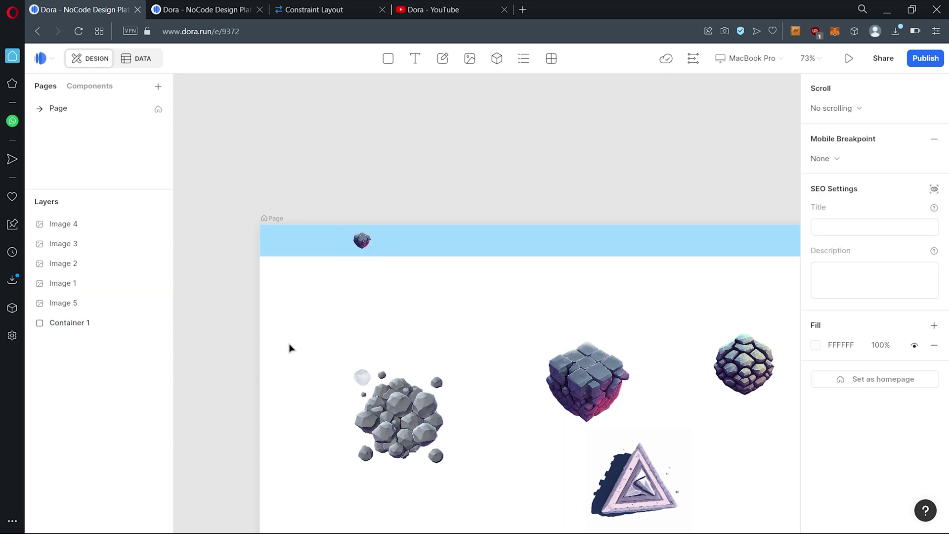
click(74, 304)
click(290, 250)
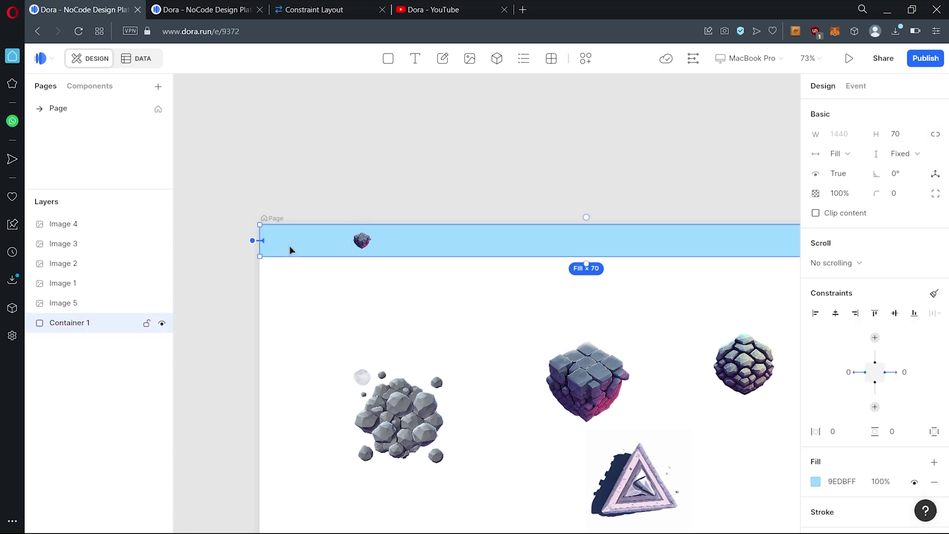
click(162, 324)
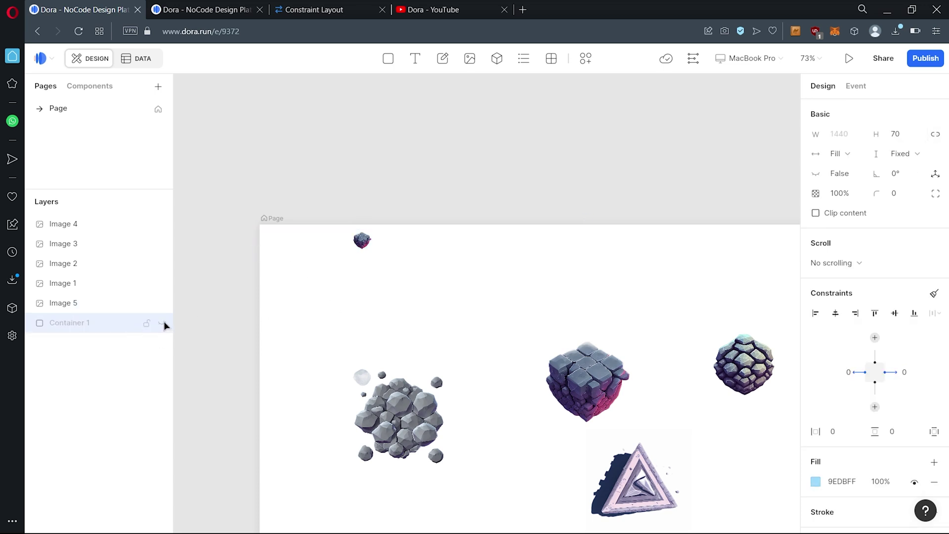
scroll(358, 318, down, 3)
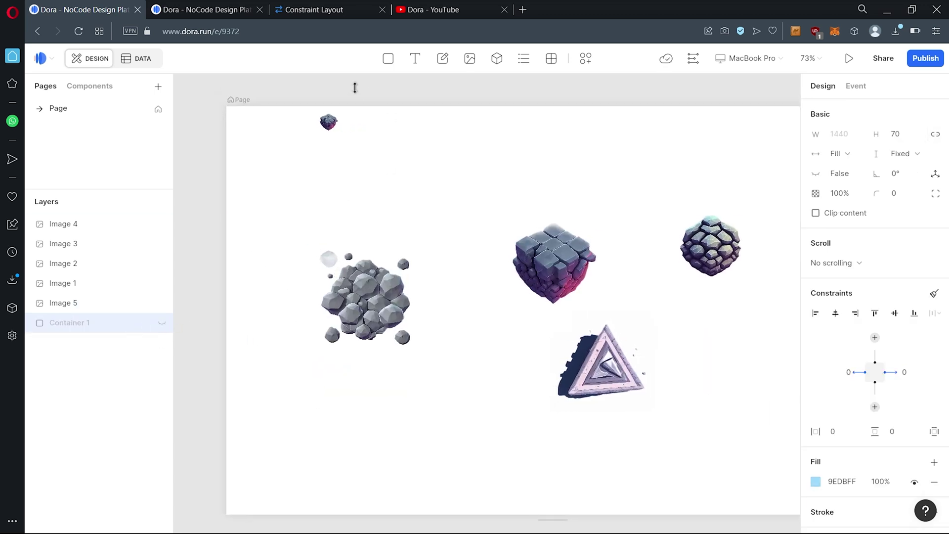
click(43, 311)
click(160, 329)
key(Escape)
click(161, 324)
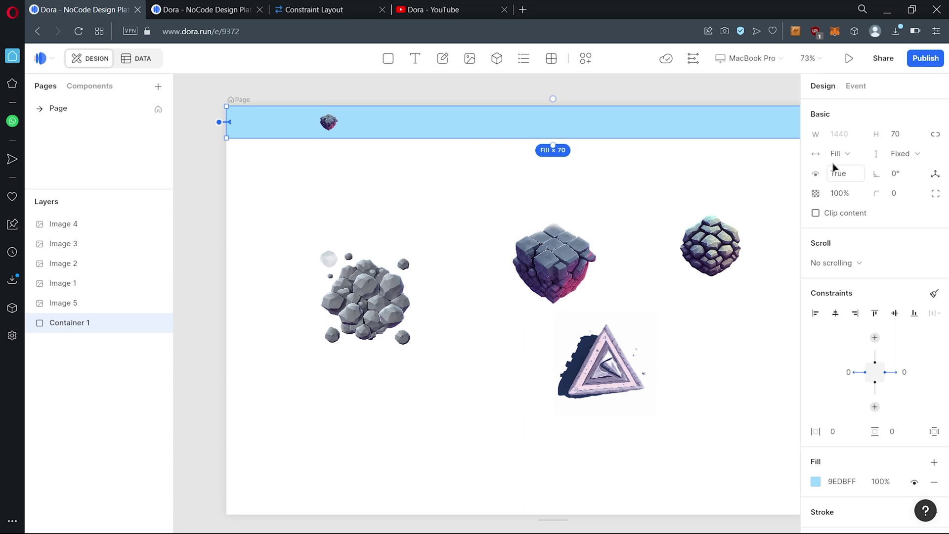
Set the header container's height to 120.
click(895, 138)
text(120)
key(Return)
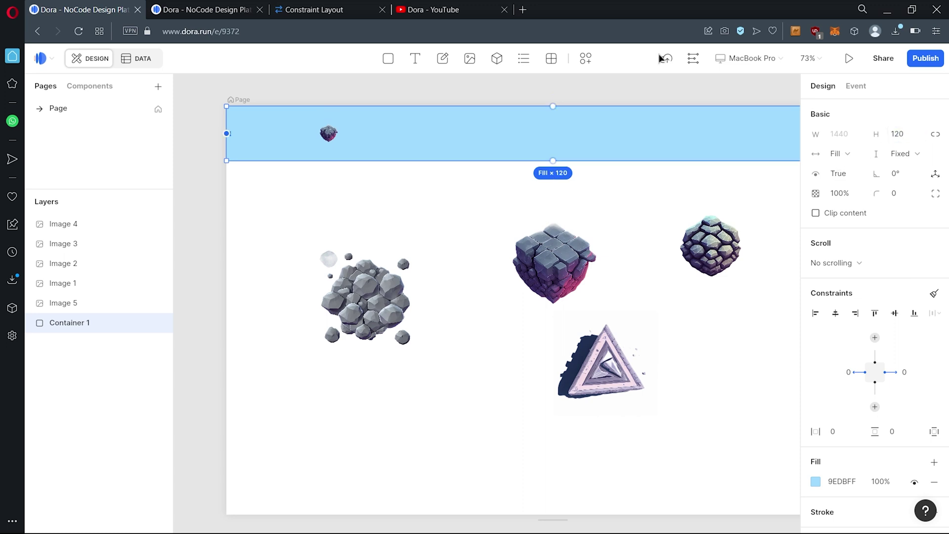
click(329, 133)
click(394, 133)
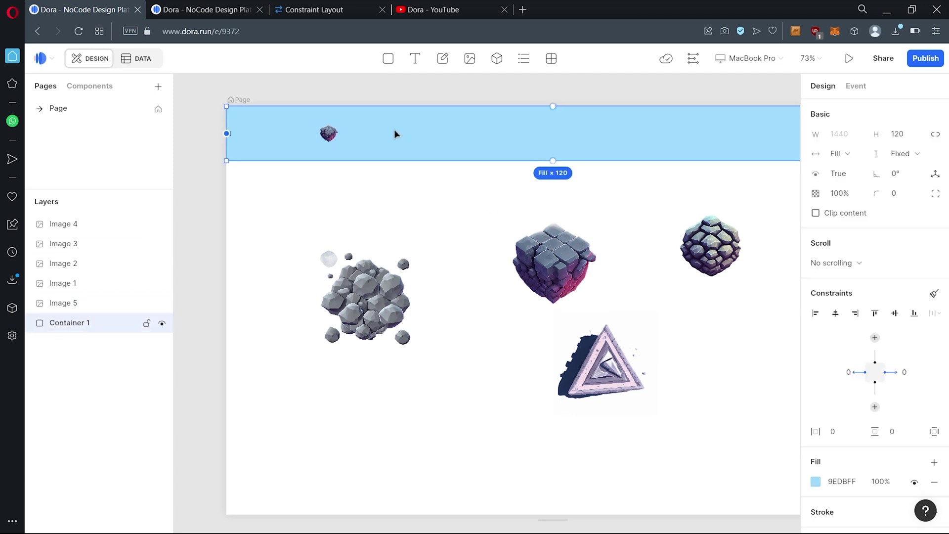
Hide the header container and duplicate the small cube image, offsetting the copy slightly to the right of the original.
click(162, 325)
click(324, 193)
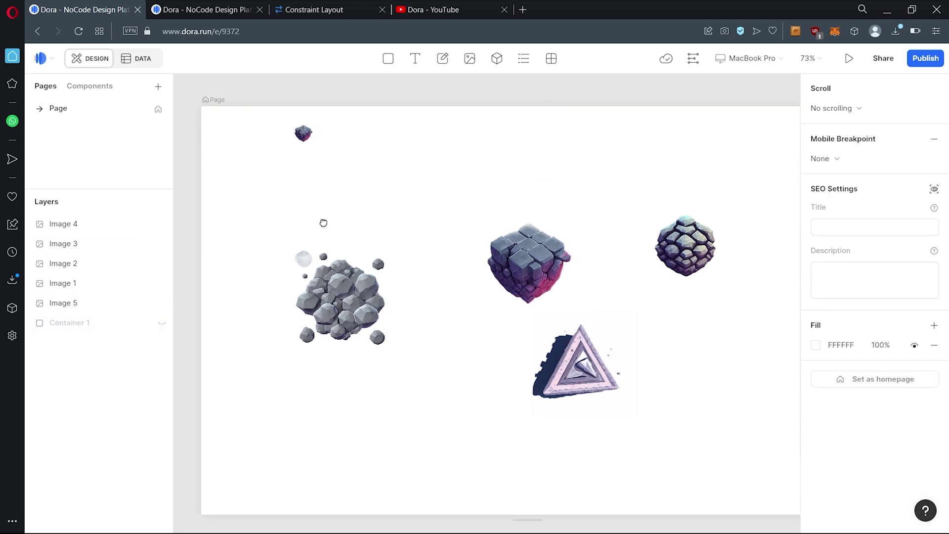
click(301, 134)
scroll(279, 135, up, 5)
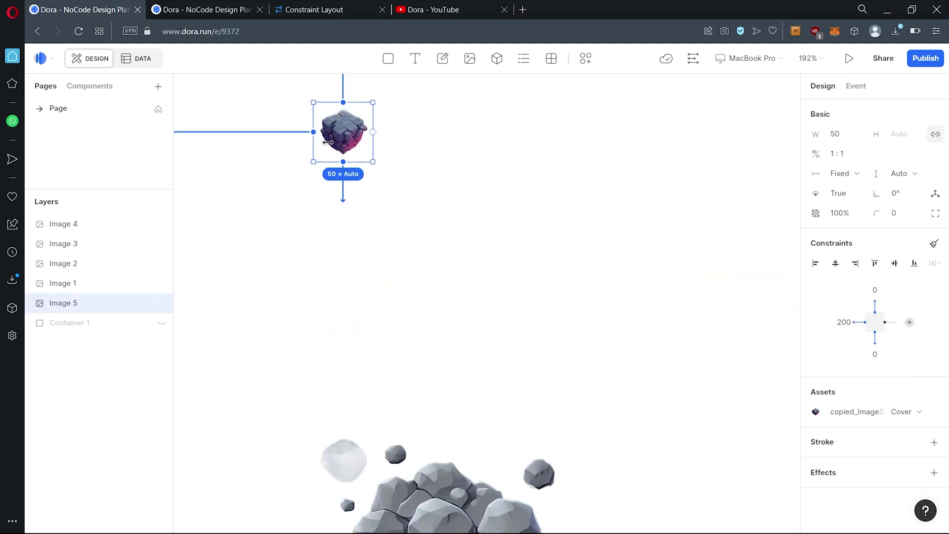
drag(346, 139, 360, 140)
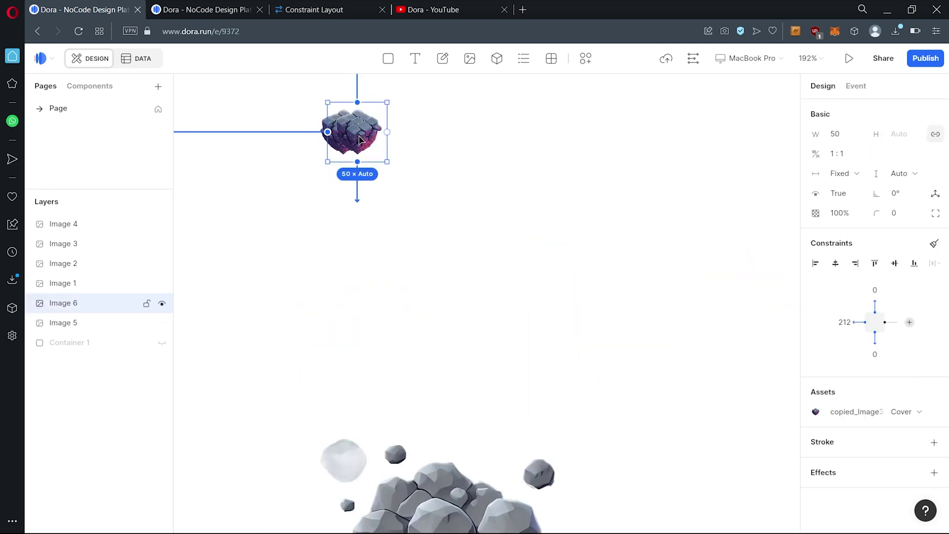
Remove the left, top and bottom constraints from the copied cube.
click(860, 324)
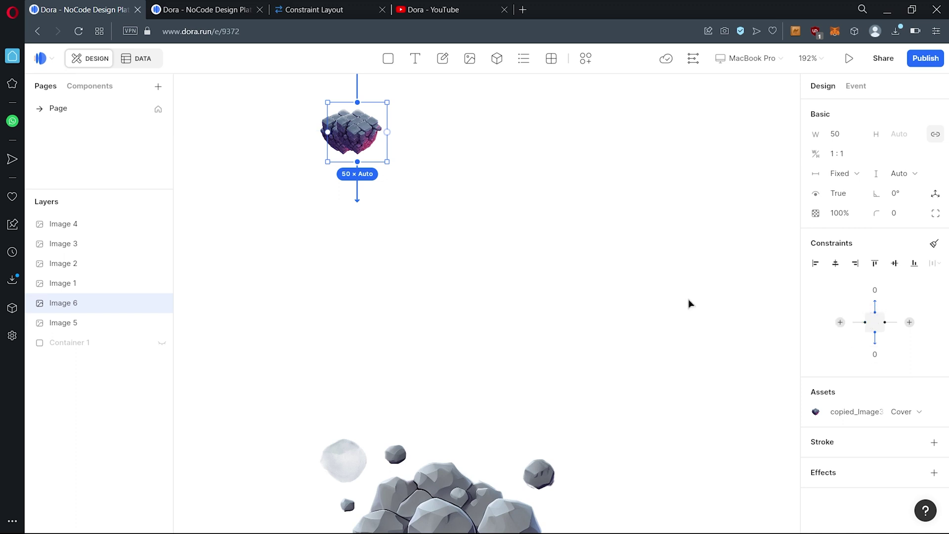
click(875, 307)
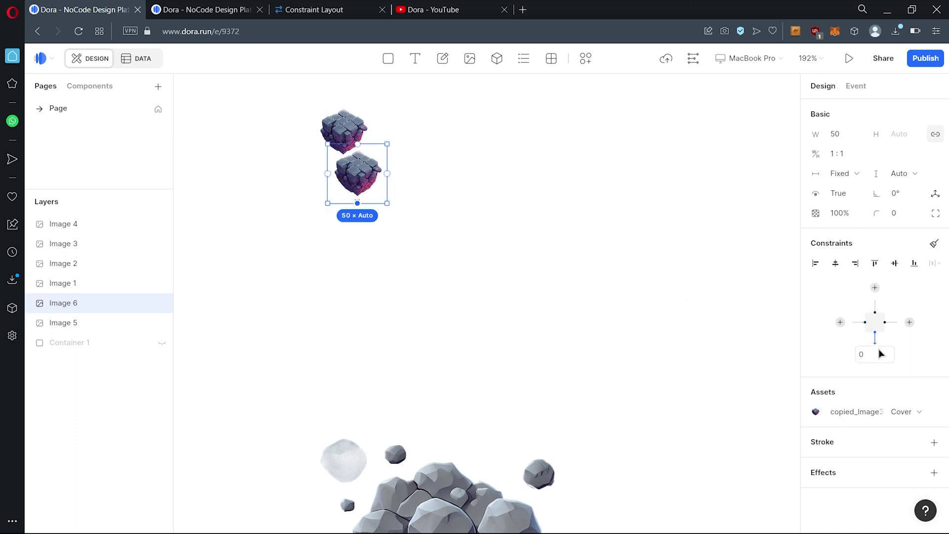
click(875, 343)
Shrink the cube copy and duplicate it twice, arranging the three smaller cubes around the lower edge of the original small cube.
drag(366, 187, 327, 163)
key(ctrl+d)
scroll(371, 278, down, 3)
key(ctrl+d)
click(314, 190)
scroll(315, 191, down, 4)
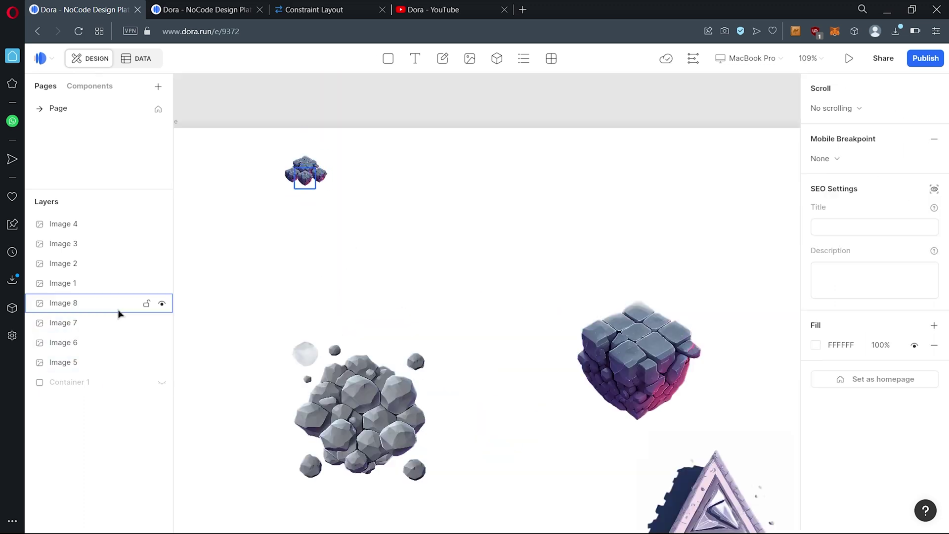
Group the four small cube images, Image 5 to Image 8, into a container of their own.
click(120, 303)
shift+click(91, 363)
right_click(91, 307)
click(114, 382)
Show the blue header container again and set its height to 100.
click(298, 180)
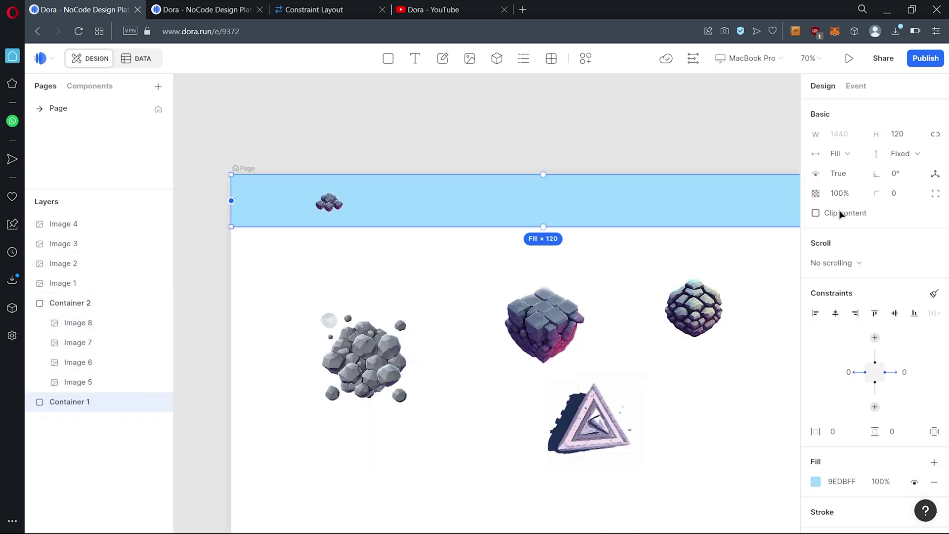
click(896, 133)
key(Return)
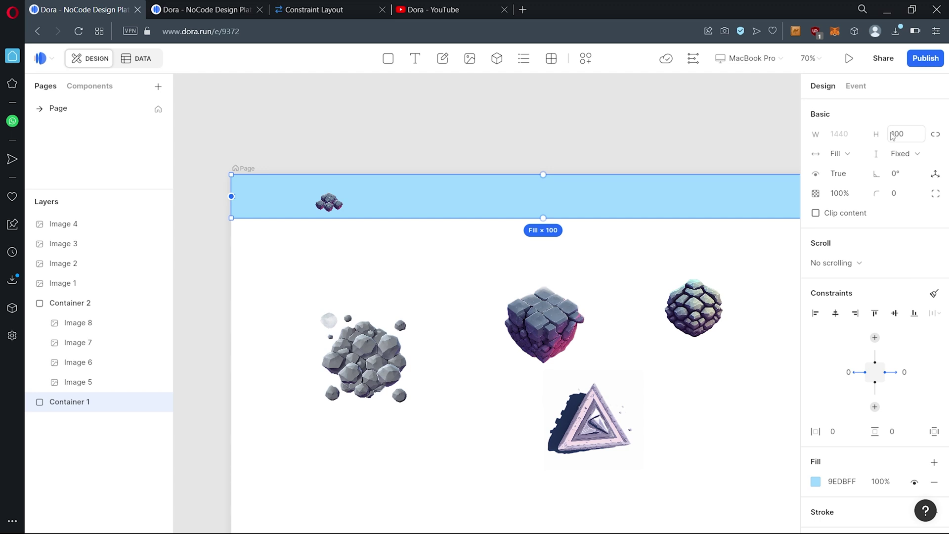
Centre the cube-group container vertically in the header with top and bottom constraints of 0.
click(329, 203)
click(328, 203)
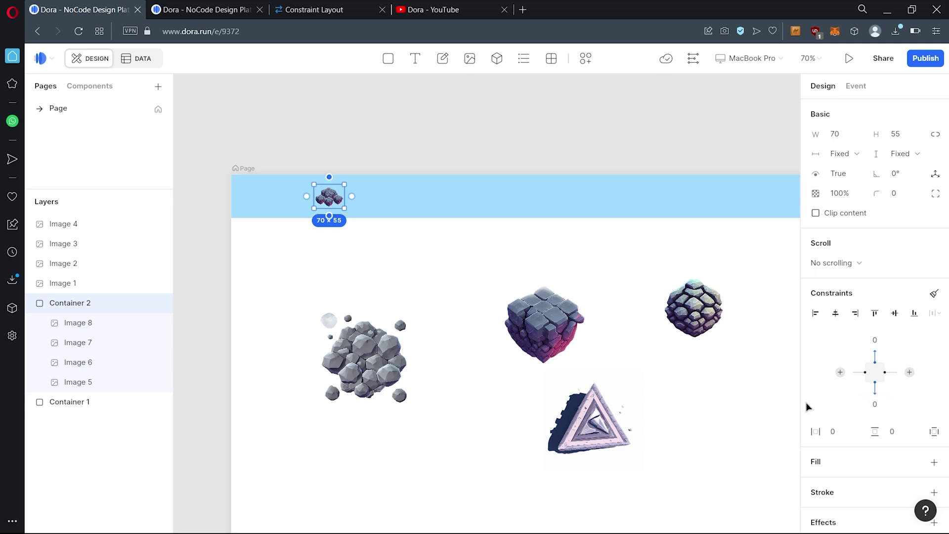
click(356, 299)
Hide the header container and examine the cube logo on the plain page.
click(166, 405)
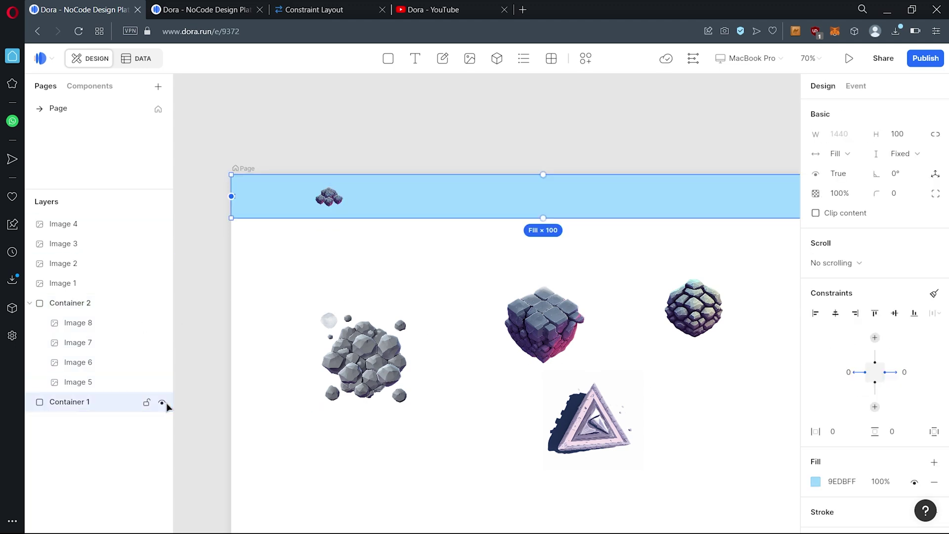
click(163, 404)
click(293, 303)
scroll(323, 178, down, 3)
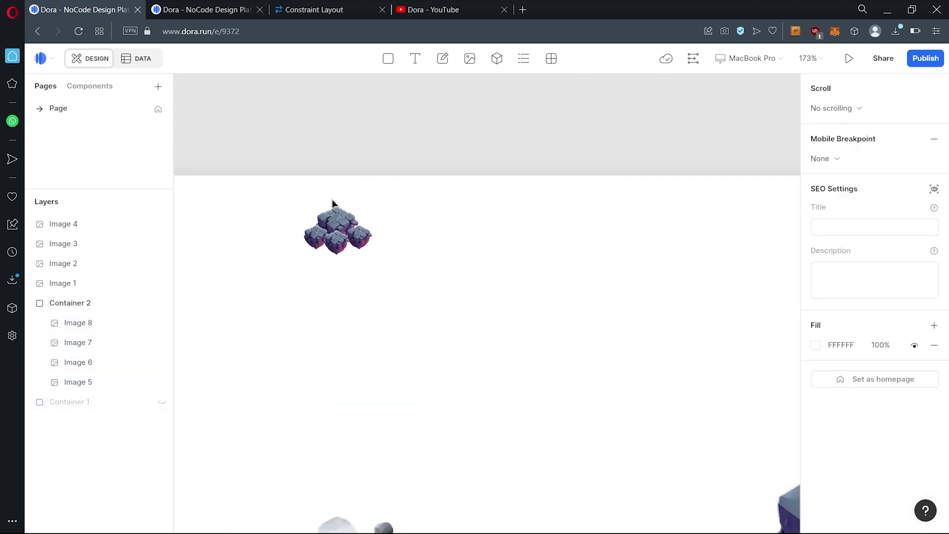
scroll(401, 267, up, 5)
click(394, 260)
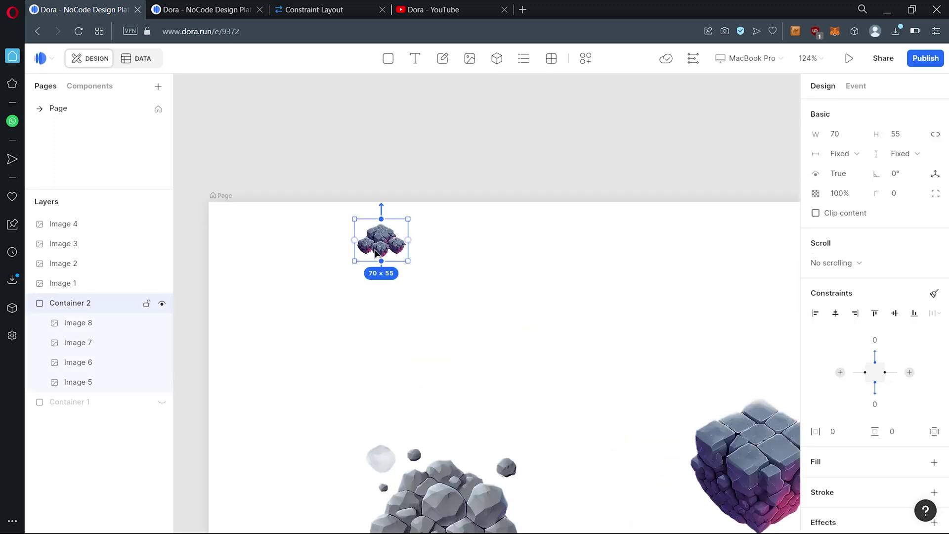
click(475, 340)
drag(476, 341, 410, 313)
scroll(482, 342, down, 3)
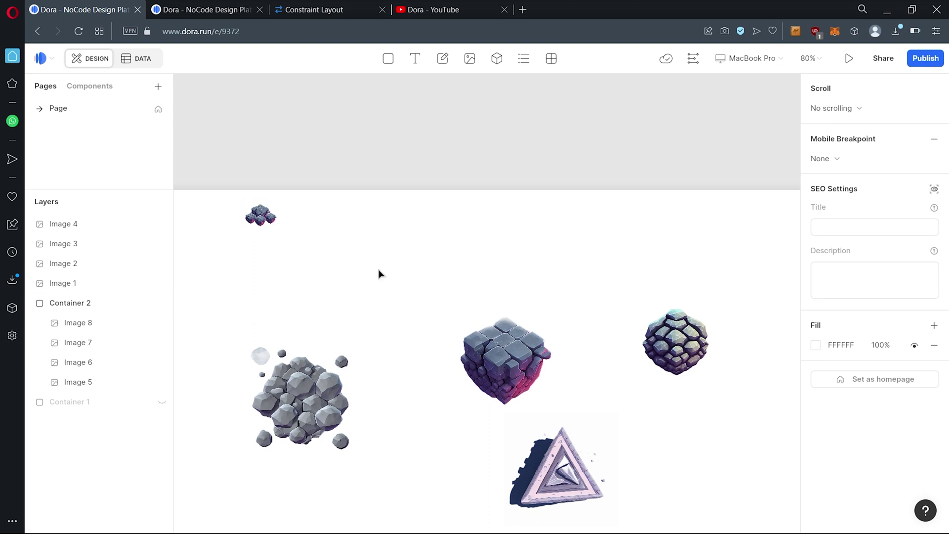
Add the text "Homepage" in the header area to the right of the cube logo.
click(415, 58)
click(454, 213)
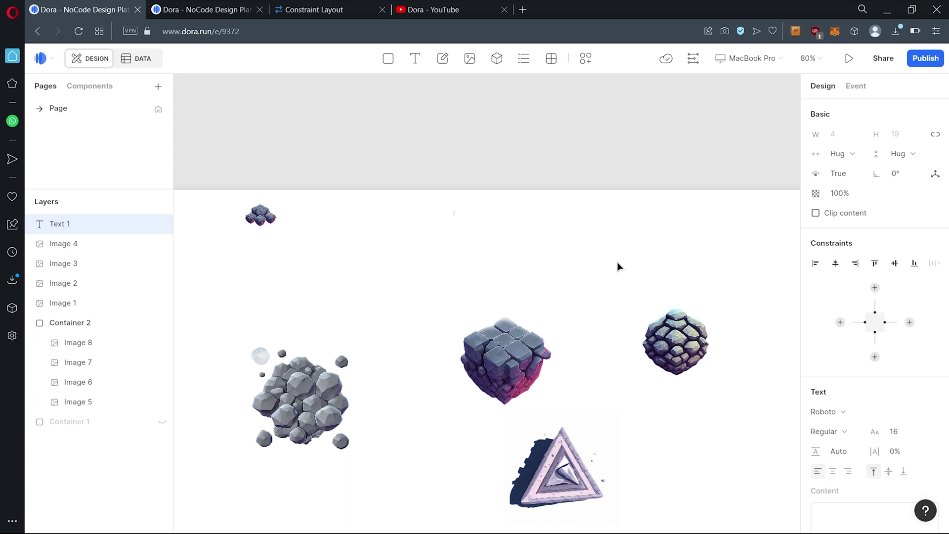
text(Homepage)
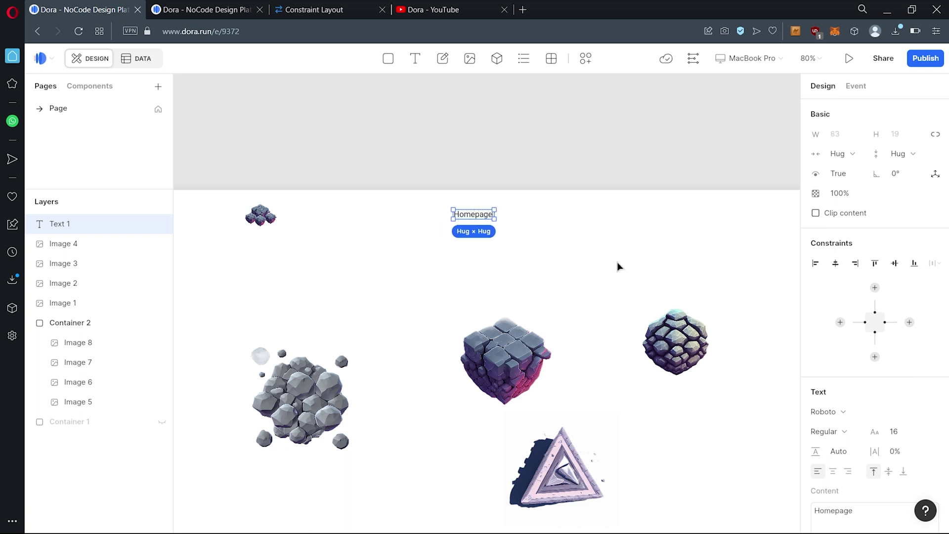
click(667, 241)
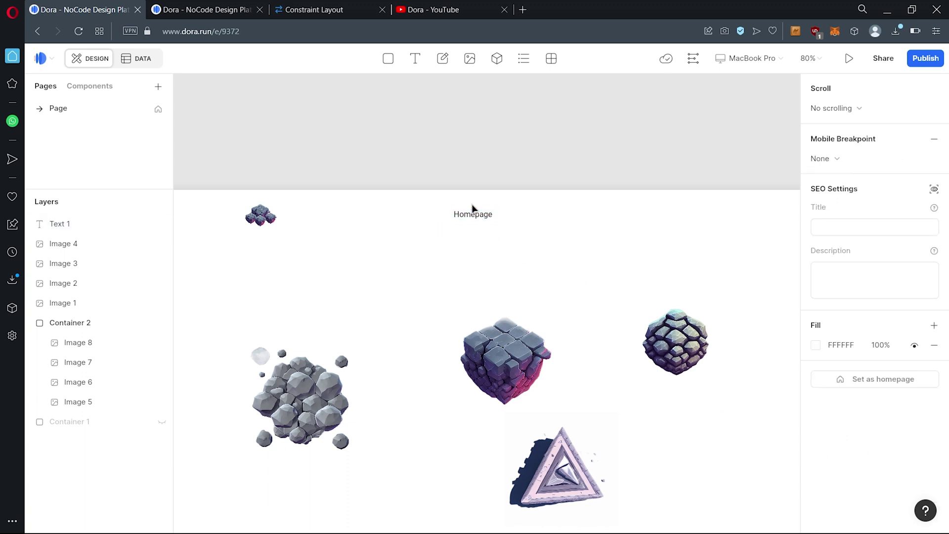
Change the Homepage text's font to Ropa Sans.
click(472, 210)
click(841, 415)
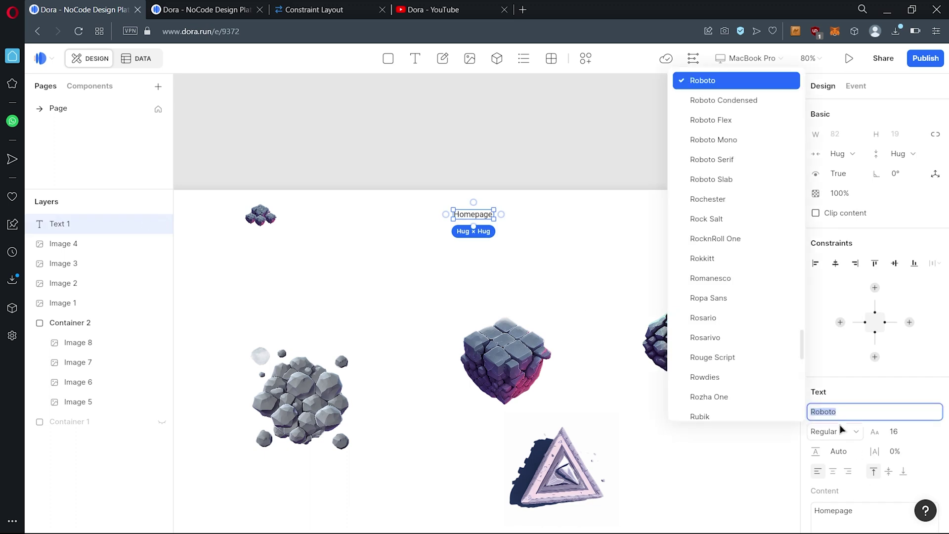
scroll(729, 308, down, 2)
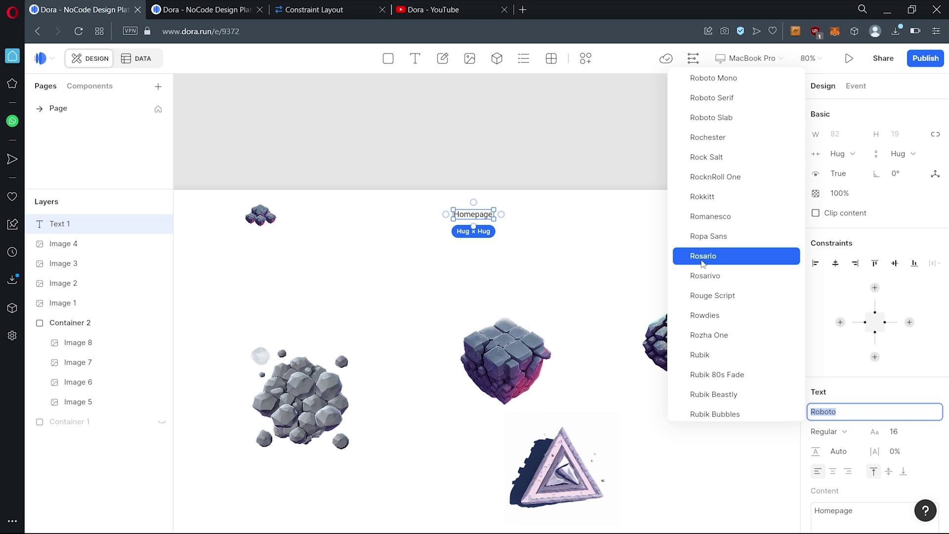
click(711, 238)
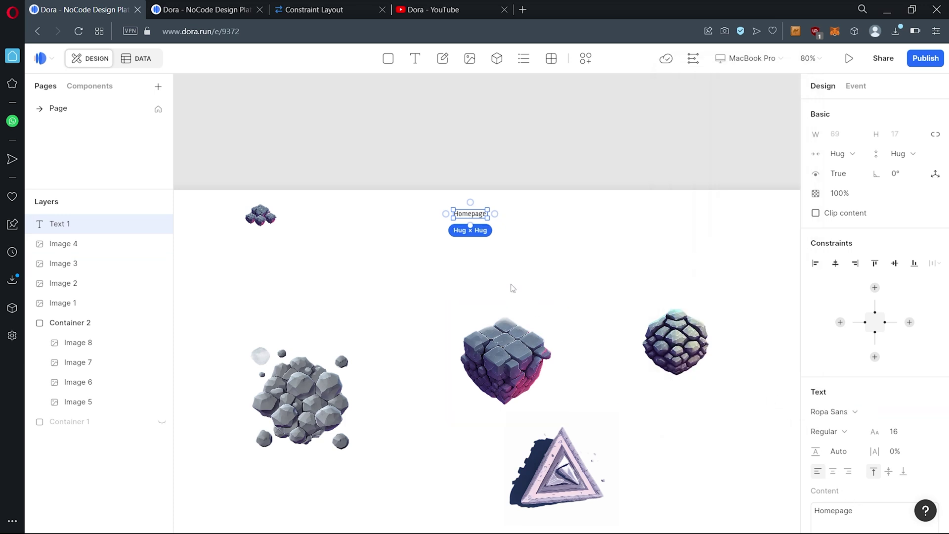
click(489, 252)
scroll(473, 220, up, 1)
click(472, 219)
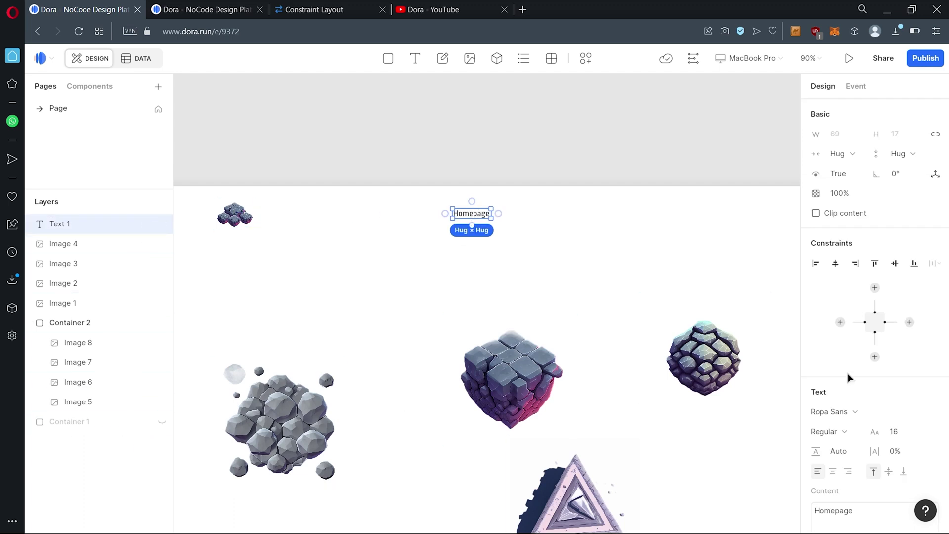
Place the Homepage text layer just above the header container, show the container and centre the text vertically in it.
click(875, 288)
drag(60, 224, 117, 409)
drag(60, 422, 70, 402)
click(162, 402)
click(895, 263)
Duplicate the Homepage text to its right and change the copy to "Products".
key(ctrl+d)
drag(473, 215, 529, 214)
drag(502, 214, 491, 214)
double_click(530, 214)
text(Products)
click(520, 214)
Set the Products text's fill opacity to 70% and nest its layer inside the header container.
scroll(860, 388, down, 4)
text(70)
shift+click(75, 442)
mouse_move(74, 422)
mouse_down()
mouse_move(88, 397)
mouse_move(76, 428)
mouse_up()
click(161, 442)
click(162, 441)
shift+click(60, 402)
Duplicate the Products text to its right and change the copy to "Heritage".
key(ctrl+d)
drag(437, 199, 487, 199)
drag(467, 199, 537, 199)
double_click(503, 198)
text(Heritage)
click(505, 285)
Duplicate the Heritage text to its right and change the copy to "Support".
key(ctrl+d)
double_click(543, 199)
text(Support)
click(538, 261)
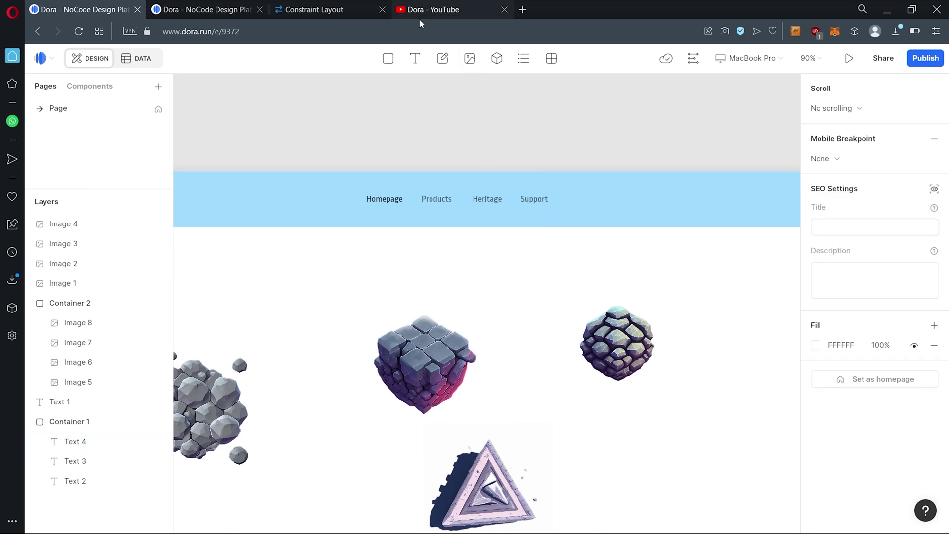
Add a purple button container to the right of Support in the header and set its corner radius to 12.
click(388, 59)
click(598, 189)
click(896, 193)
text(12)
scroll(627, 229, up, 5)
Duplicate the Support text onto the purple button and move the copy's layer above the button's layer.
click(439, 171)
key(ctrl+d)
drag(440, 168, 624, 168)
drag(82, 460, 89, 435)
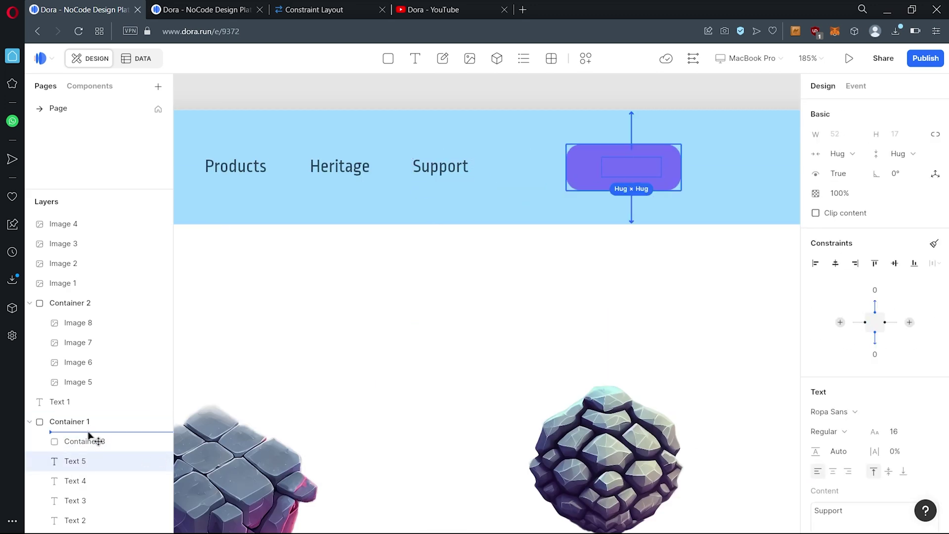
Group the purple button and its text into a container beside Support, with "Contact us" as the centred label.
right_click(90, 457)
click(134, 383)
drag(490, 170, 489, 170)
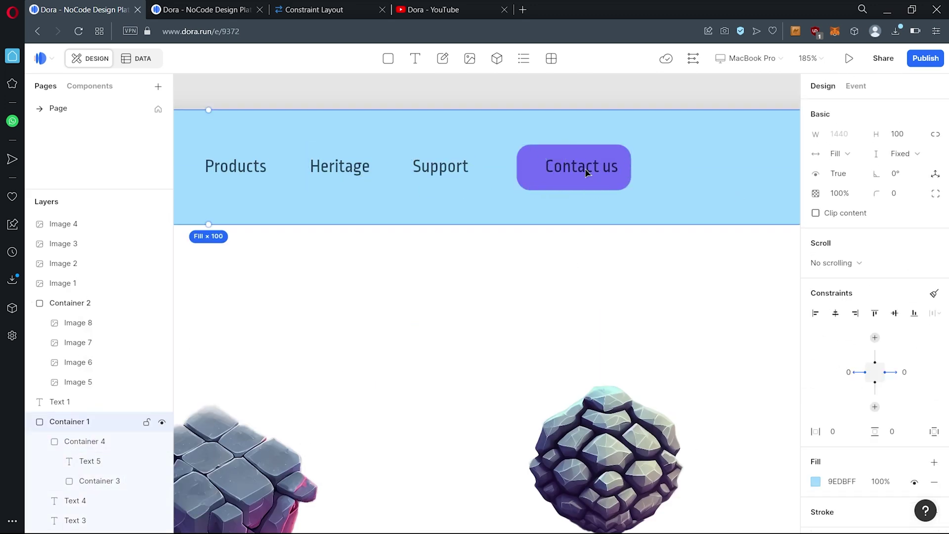
click(573, 167)
click(573, 167)
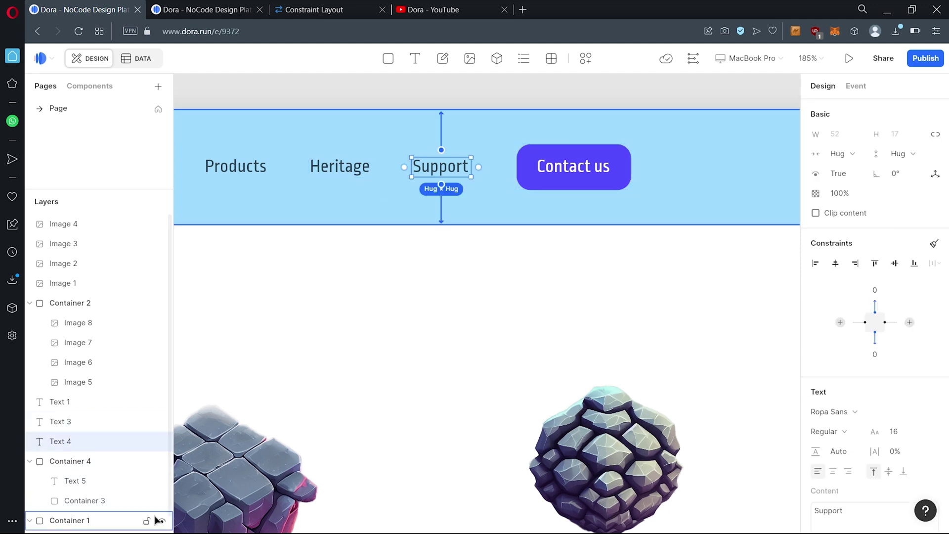
Hide the light blue header background container.
click(157, 521)
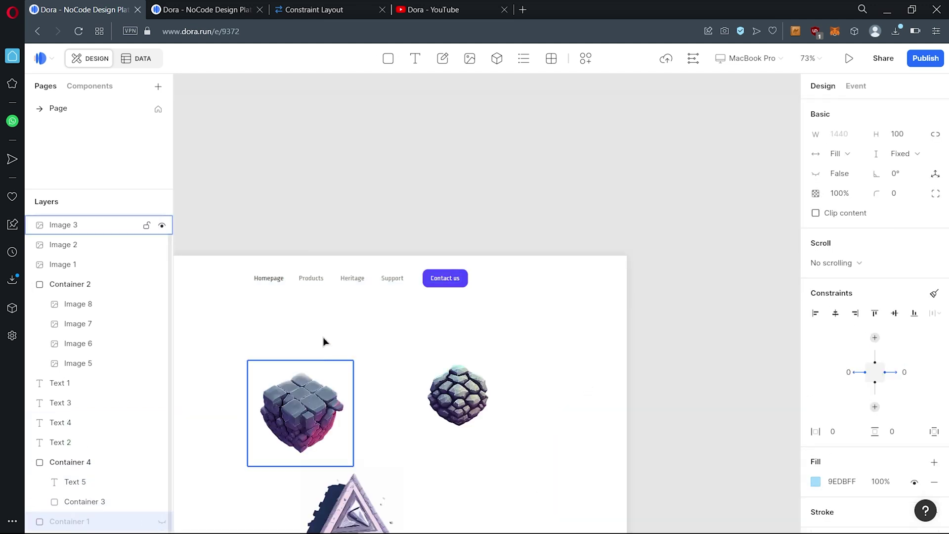
scroll(477, 333, down, 3)
scroll(460, 371, right, 2)
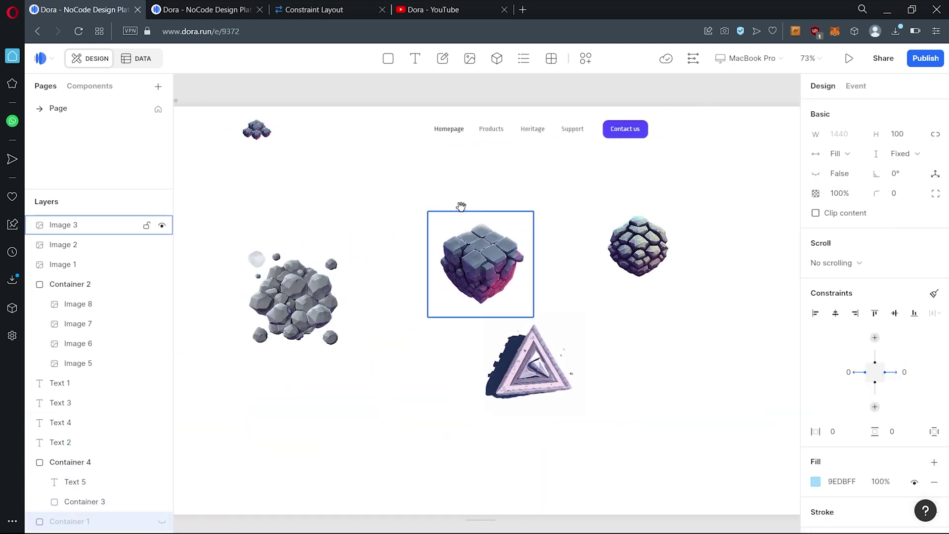
click(449, 129)
shift+click(492, 129)
shift+click(533, 129)
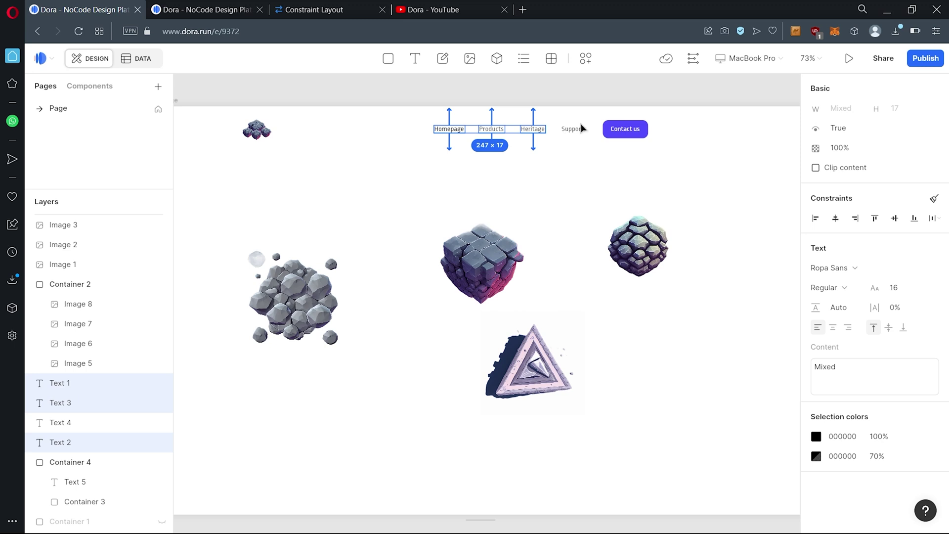
key(Escape)
click(572, 129)
shift+click(544, 129)
key(Escape)
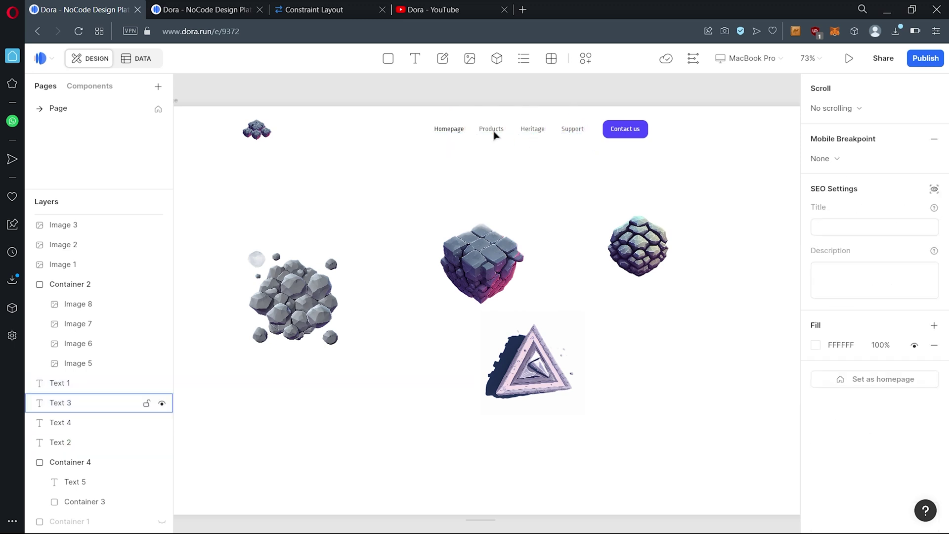
Rename the header's Homepage text layer as "Homepage".
click(449, 129)
double_click(64, 388)
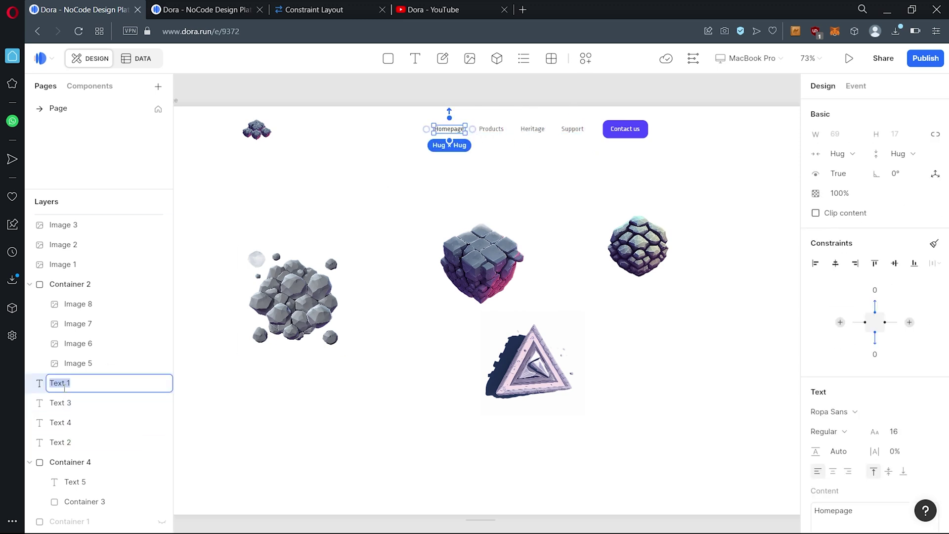
text(Homepafe)
key(BackSpace)
key(BackSpace)
text(ge)
key(Return)
Rename the remaining navigation text layers to match their labels: "Products", "Heritage" and "Support".
click(493, 130)
double_click(64, 443)
text(Products)
key(Return)
click(572, 128)
double_click(64, 423)
text(Support)
key(Return)
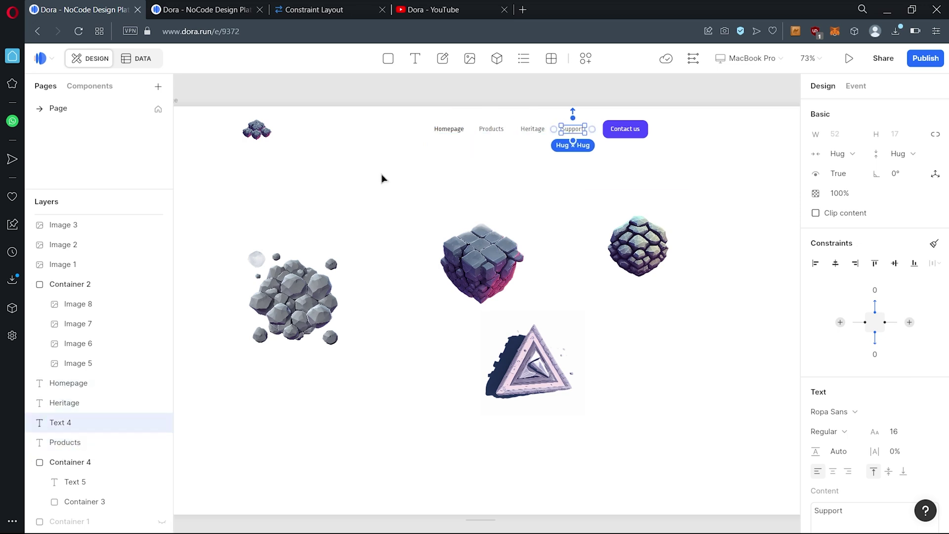
Rename the contact button's container as "Contact us", its text as "Contact us (text)" and its background as "Contact us (button)".
double_click(72, 460)
text(Contact us)
key(Return)
double_click(83, 488)
text(Contact us (text))
key(Return)
double_click(82, 502)
text(Contact us (button))
key(Return)
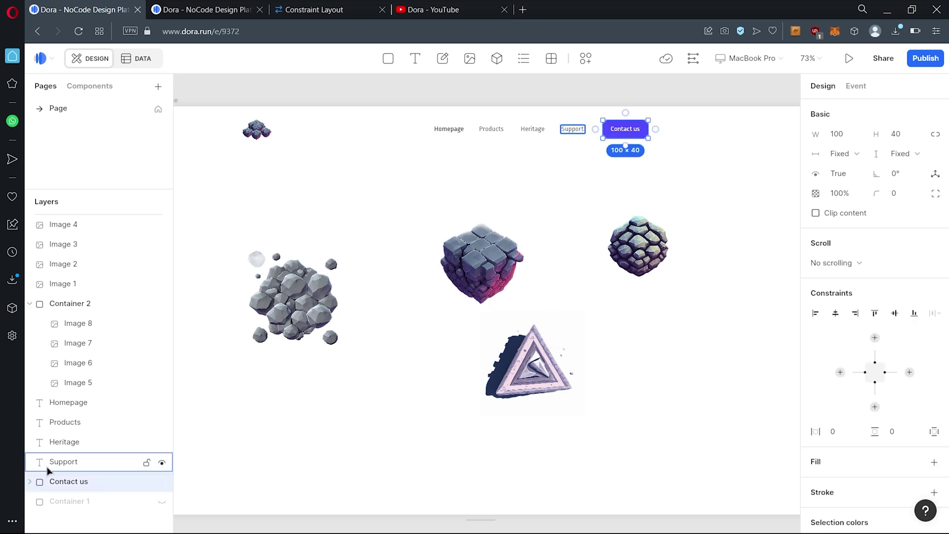
Group the four navigation texts and the contact button into one container and constrain its left side to the logo.
click(28, 463)
shift+click(69, 423)
key(ctrl+g)
drag(426, 130, 282, 131)
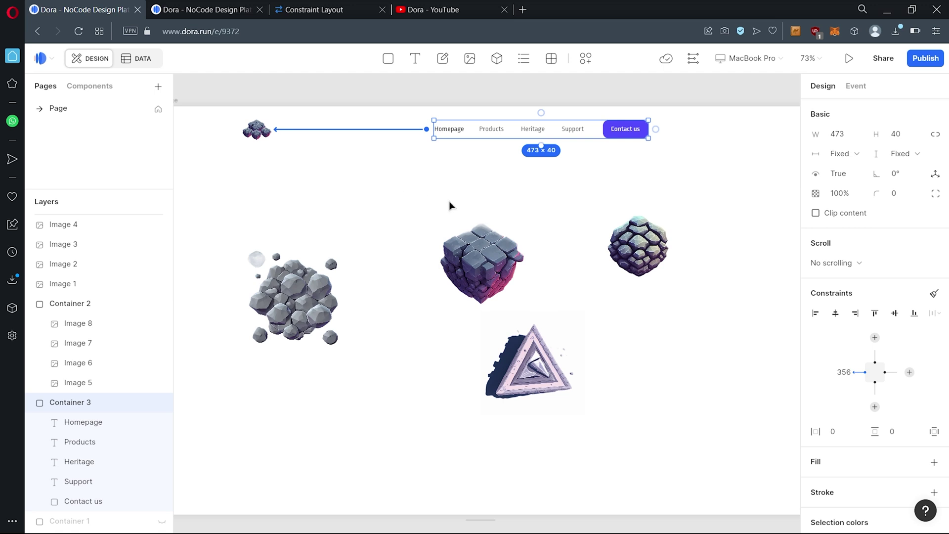
Set the navigation container's distance from the logo to 600 px.
click(828, 373)
text(500)
key(Return)
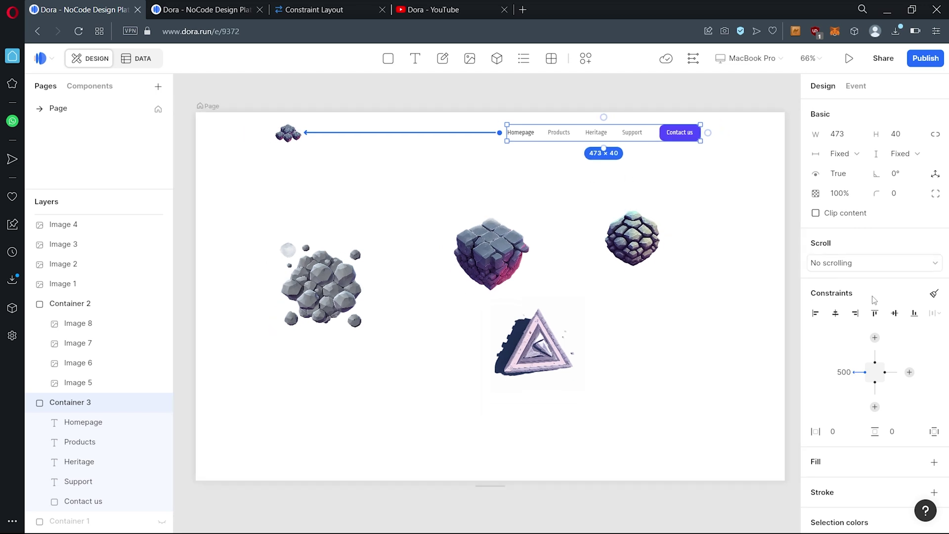
click(837, 371)
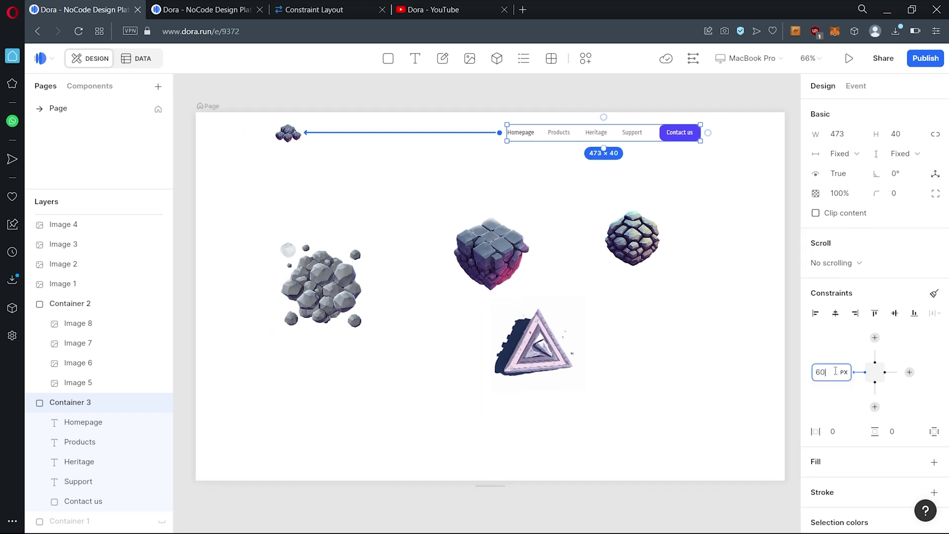
key(Return)
click(632, 327)
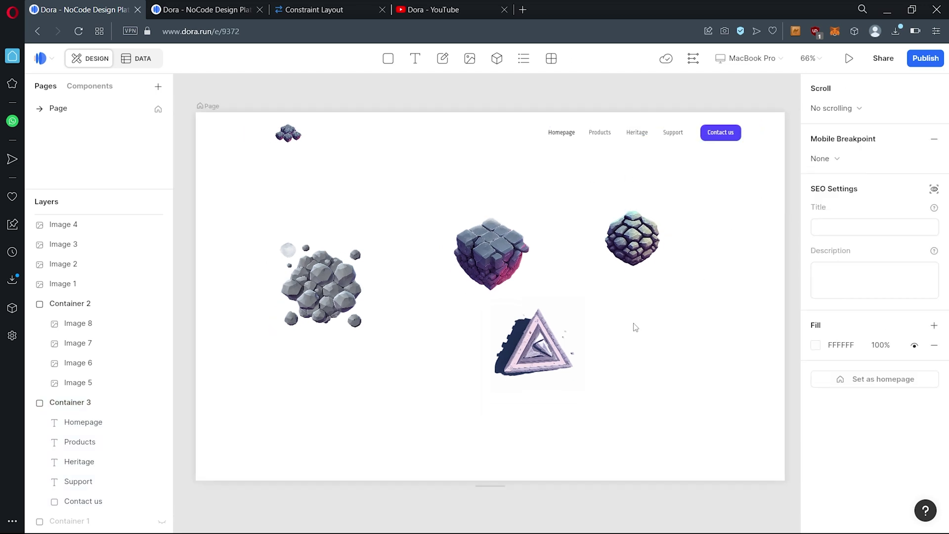
Delete the three smaller cube images from the logo container, keeping only the large cube.
click(288, 133)
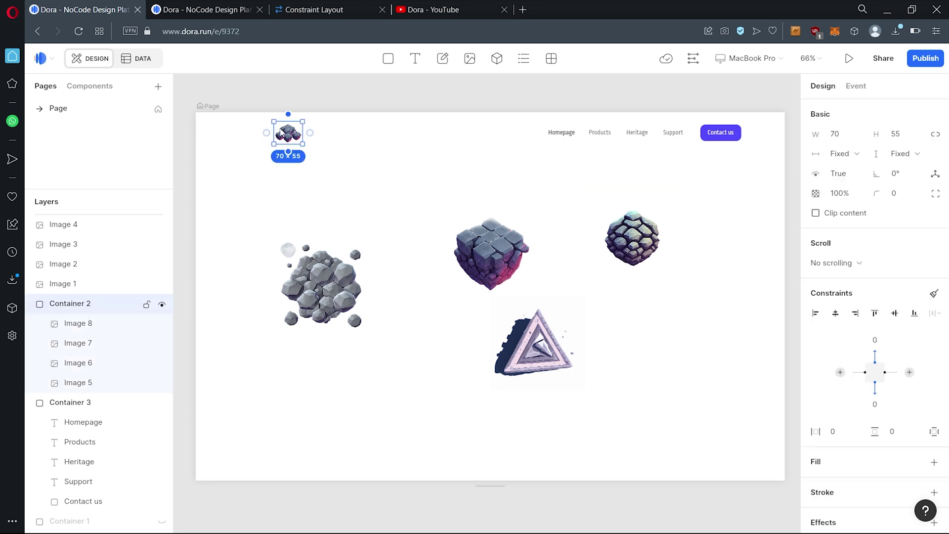
scroll(282, 131, up, 10)
click(297, 192)
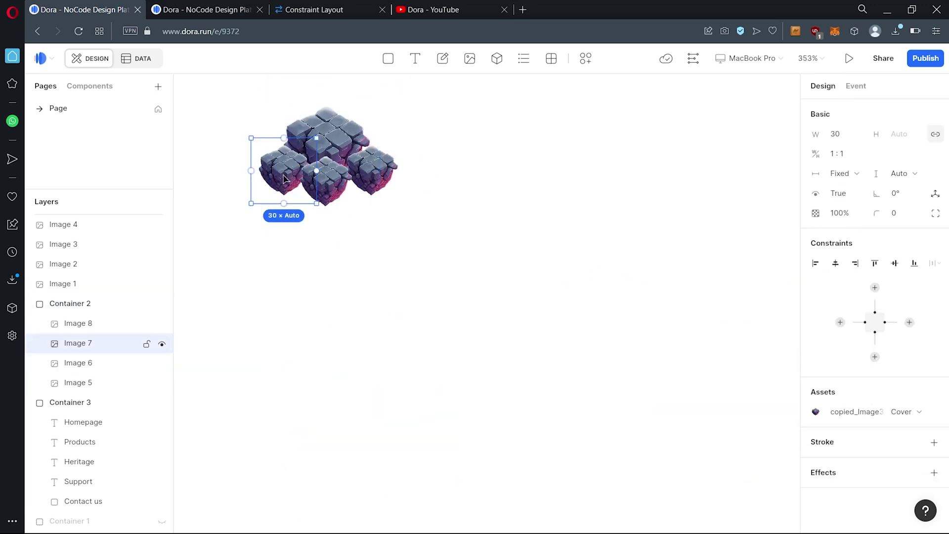
key(Delete)
click(334, 186)
key(Delete)
click(379, 172)
key(Delete)
scroll(377, 260, down, 10)
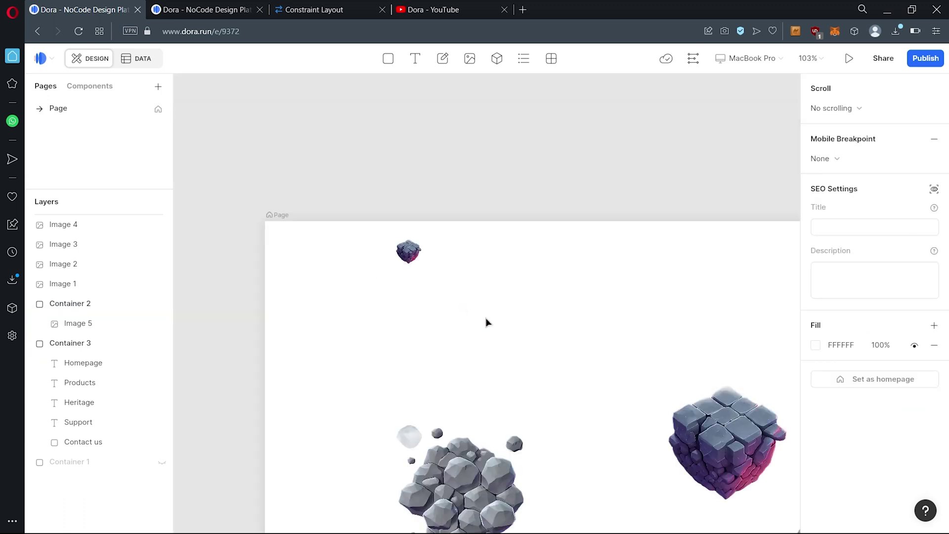
Add a text box below the header reading "Easy 3D with just one click." and set its font size to 50.
scroll(398, 250, up, 5)
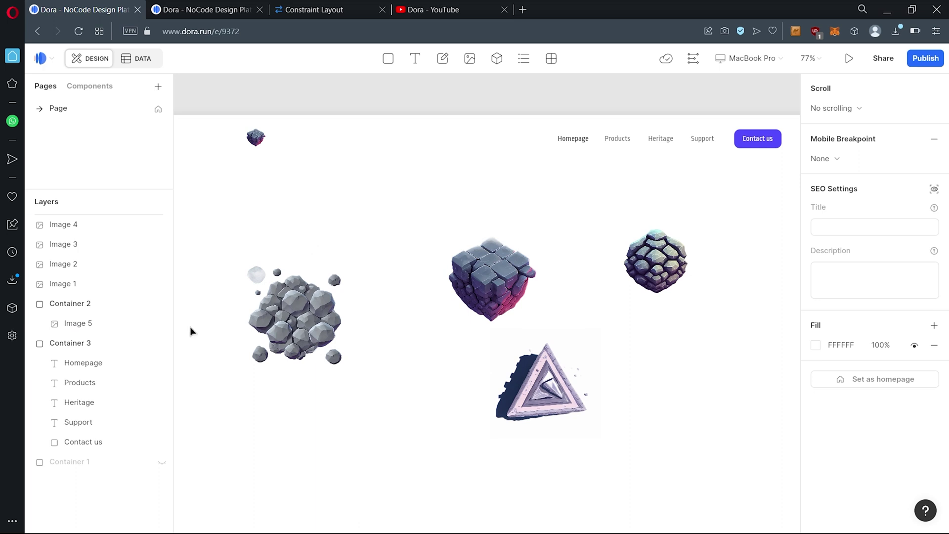
click(416, 58)
drag(284, 169, 655, 290)
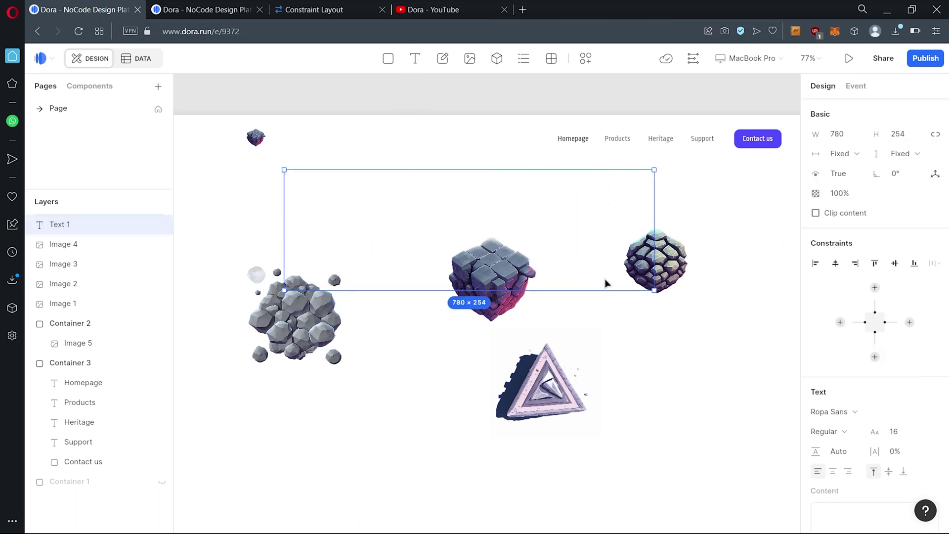
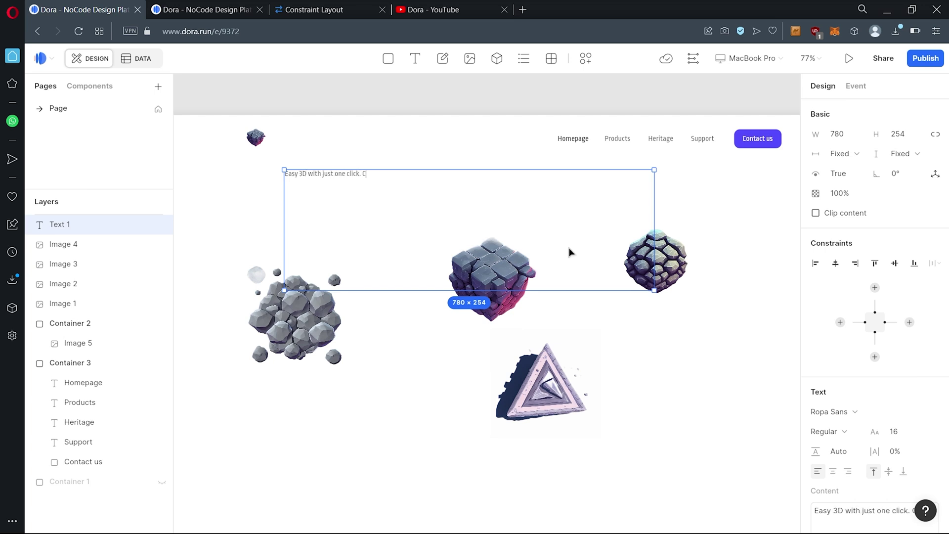
drag(408, 221, 413, 175)
scroll(871, 297, down, 3)
click(894, 308)
text(50)
key(Return)
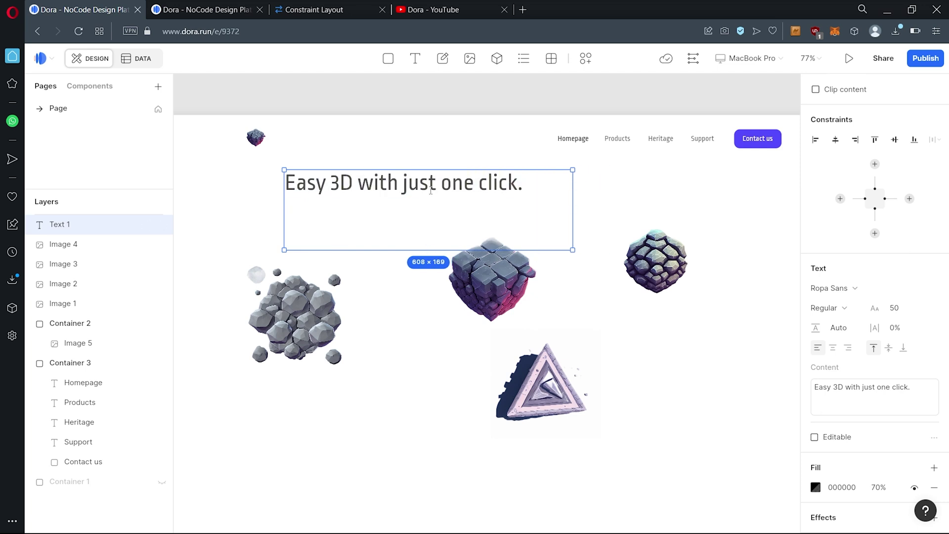
Duplicate the tagline below itself and change the copy to "Shape the world around yourself.".
key(alt)
key(Escape)
mouse_move(403, 250)
mouse_down()
mouse_move(412, 200)
mouse_move(415, 241)
mouse_up()
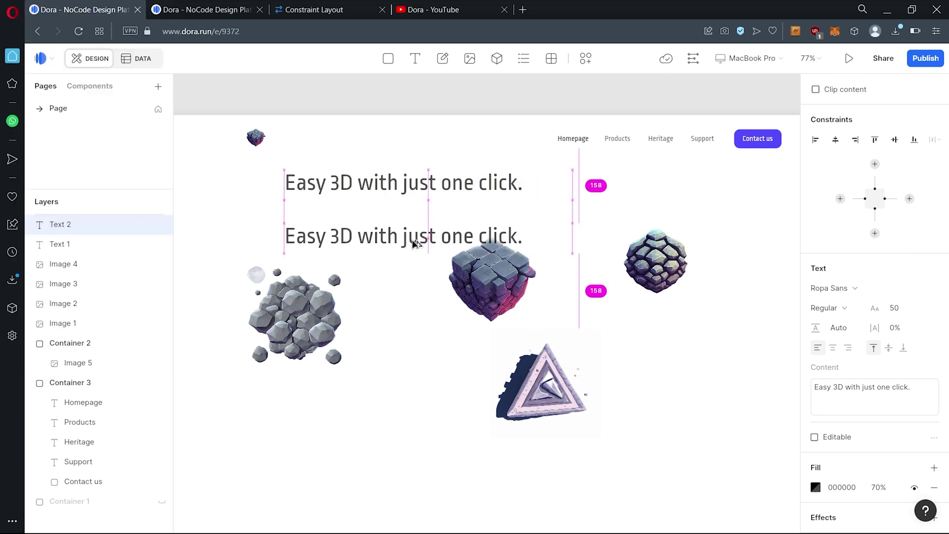
double_click(414, 241)
text(S)
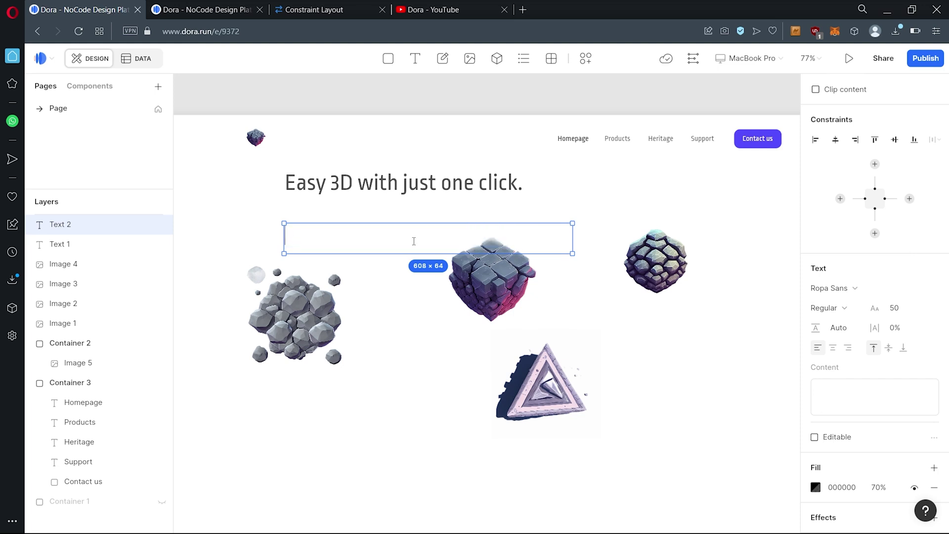
text(hape the world around yourself.)
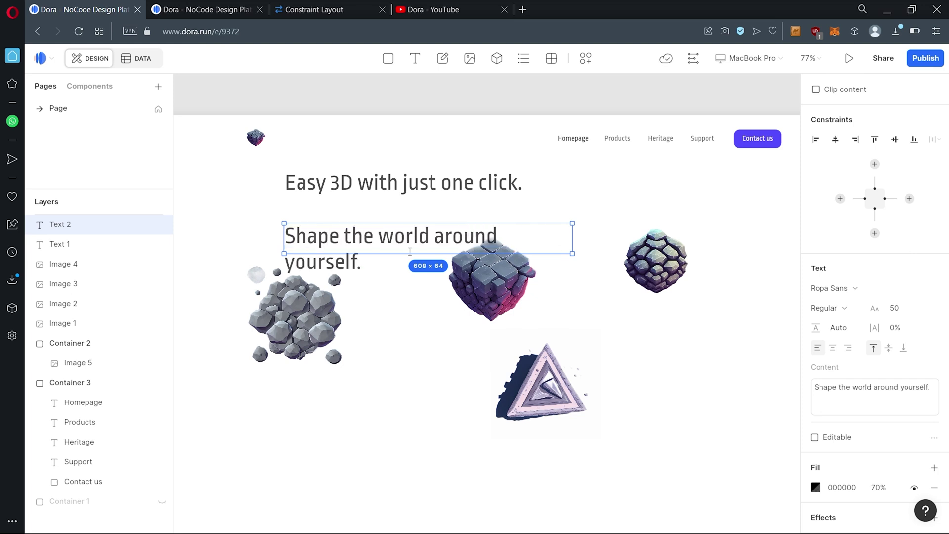
Enlarge the "Shape the world around yourself." heading to font size 120 and centre it horizontally between the page edges.
key(Escape)
drag(371, 252, 281, 308)
scroll(712, 243, down, 2)
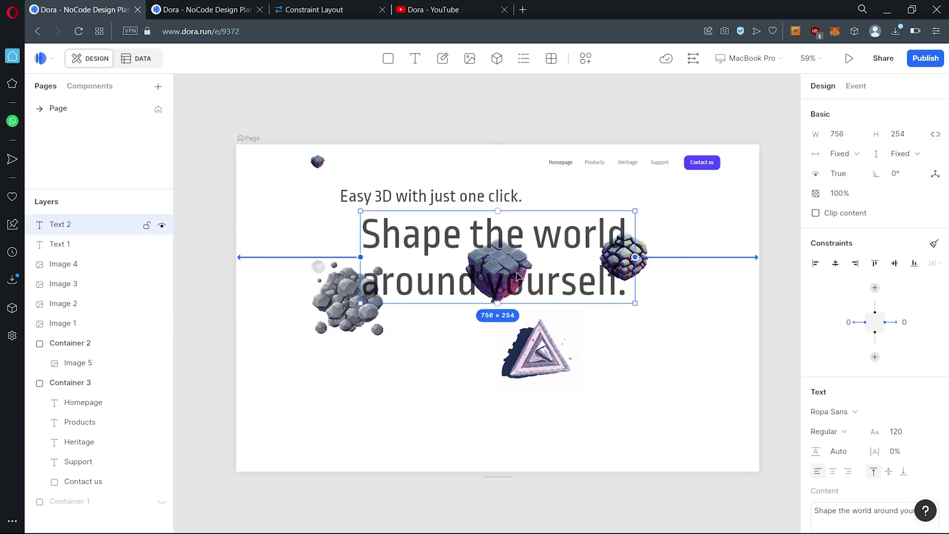
Move the triangle image toward the page's lower right, and centre the tagline below the heading at font size 40.
drag(495, 200, 757, 320)
click(894, 432)
text(40)
key(Return)
drag(592, 320, 551, 320)
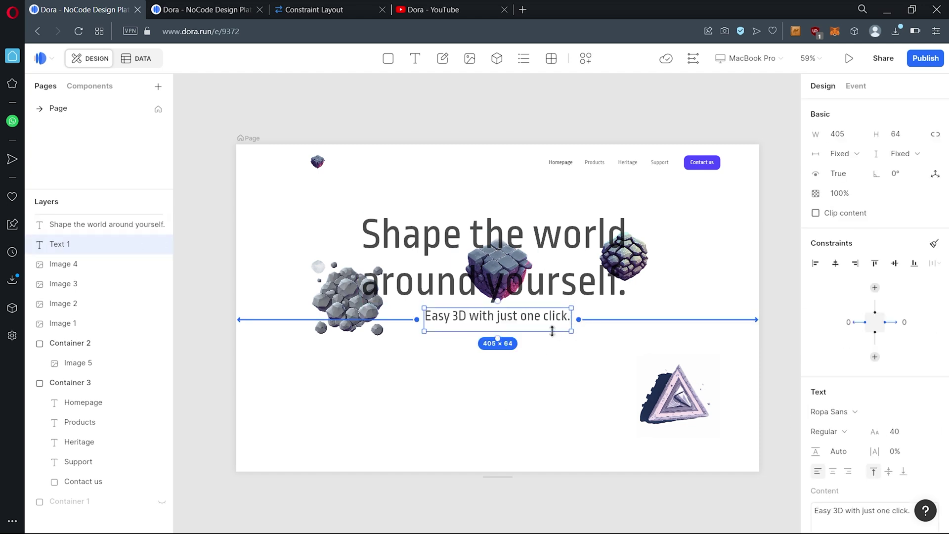
Try the tagline at font size 200 in a text box about 1246 wide, and undo both changes.
click(896, 430)
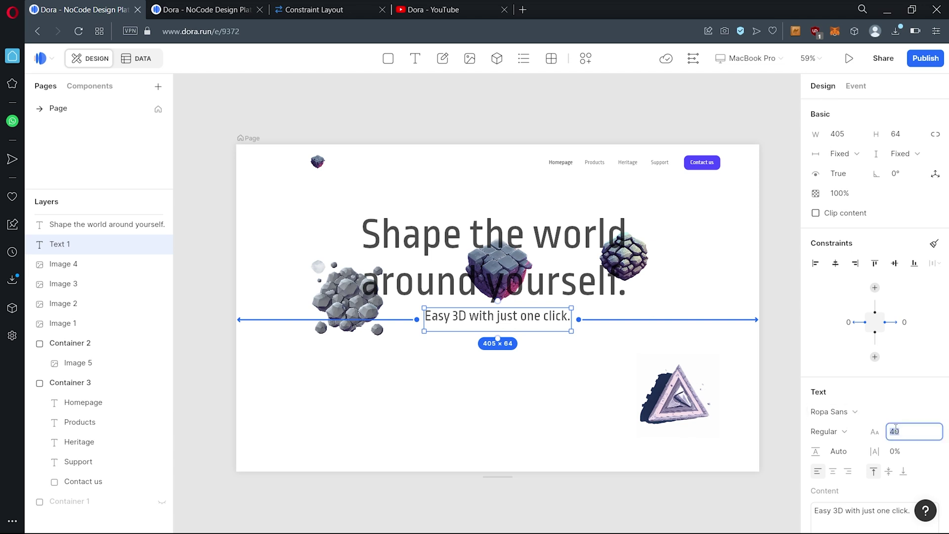
key(Return)
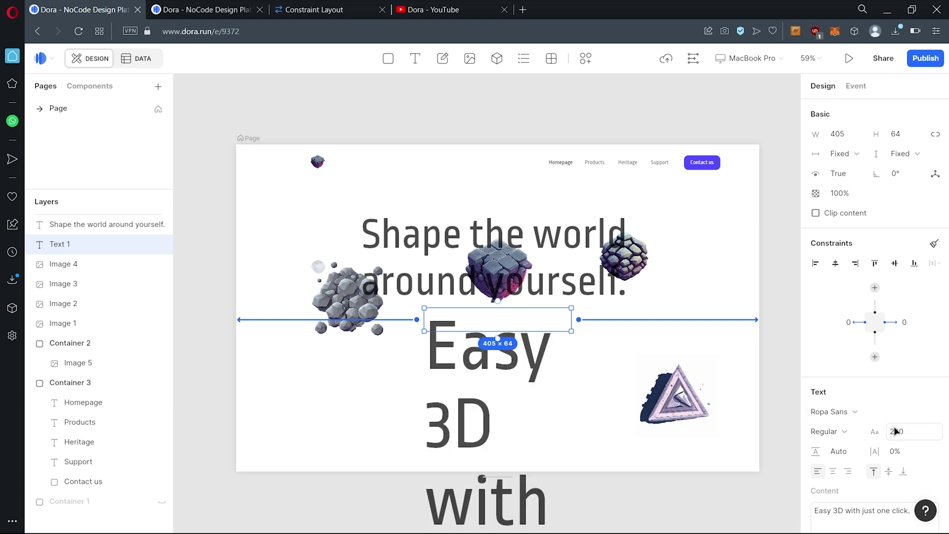
drag(572, 320, 727, 312)
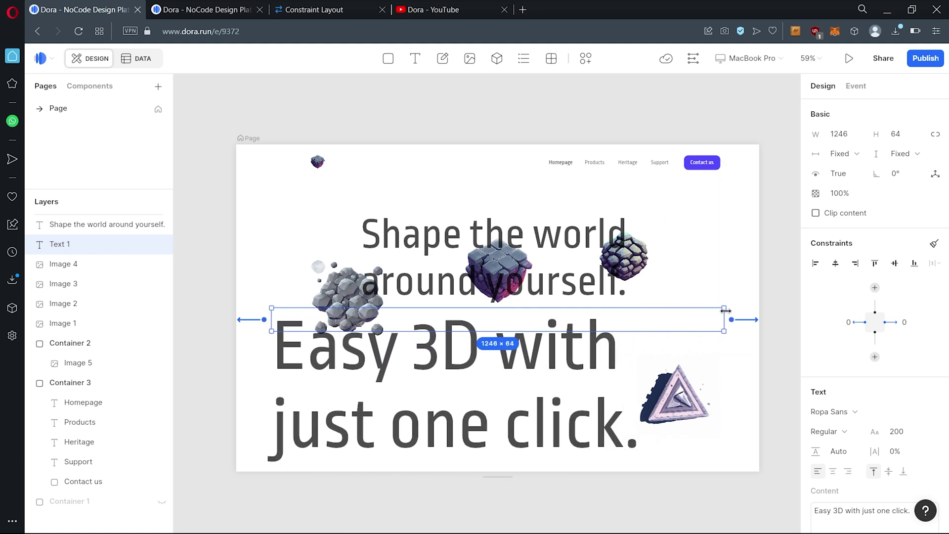
key(ctrl+z)
key(ctrl+z)
Duplicate the "Easy 3D with just one click." tagline directly below itself.
click(541, 380)
click(467, 321)
drag(493, 323, 496, 346)
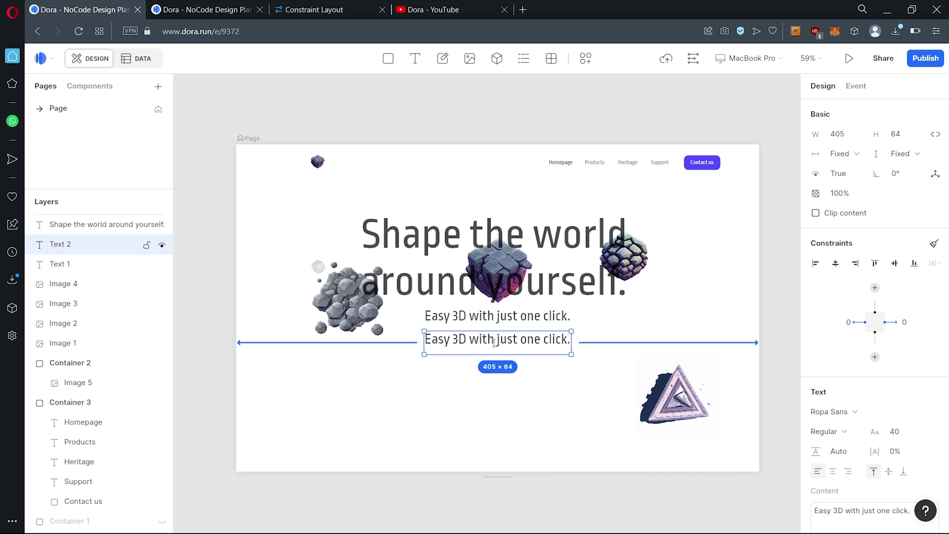
Widen the tagline copy to about 884, set its font size to 25 and begin its new text with "Every you need to".
double_click(495, 342)
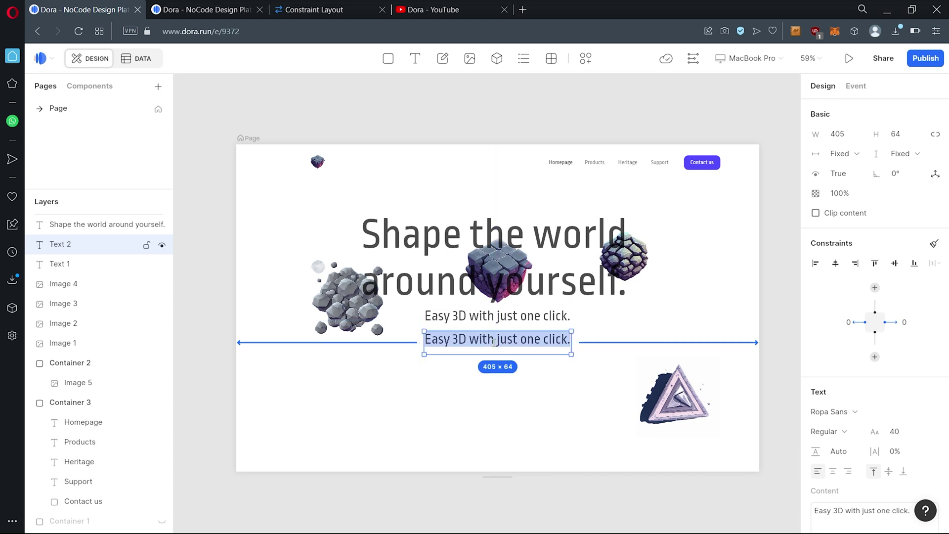
text(Every you need to know about 3D with a little)
key(ctrl+BackSpace)
key(ctrl+BackSpace)
key(ctrl+BackSpace)
key(ctrl+BackSpace)
key(ctrl+BackSpace)
key(ctrl+BackSpace)
Continue the paragraph with "generate impressive 3D images with your simple prompt with different usable 3D custom model to your amazing project to share with your friends.".
text(generate impressive 3D images with your simple prompt,)
key(BackSpace)
text(with different usab)
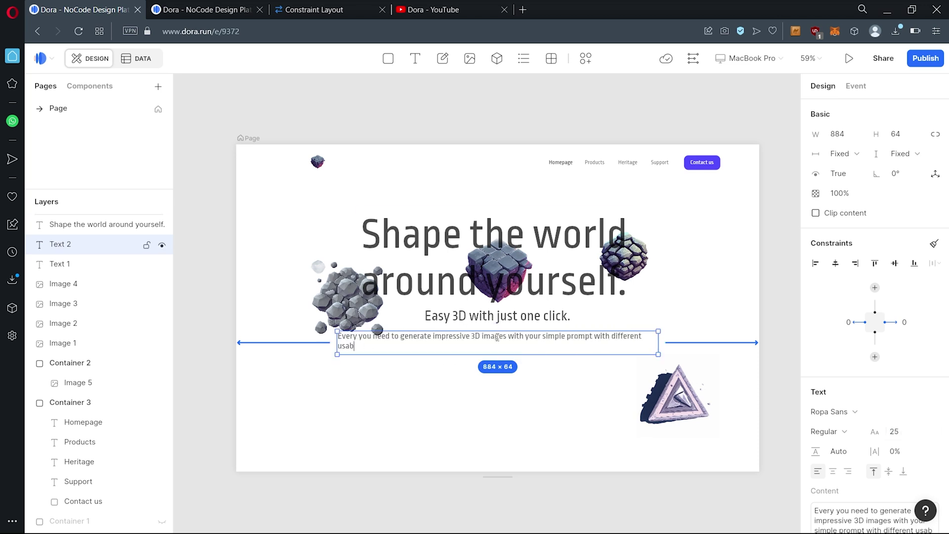
text( friends.)
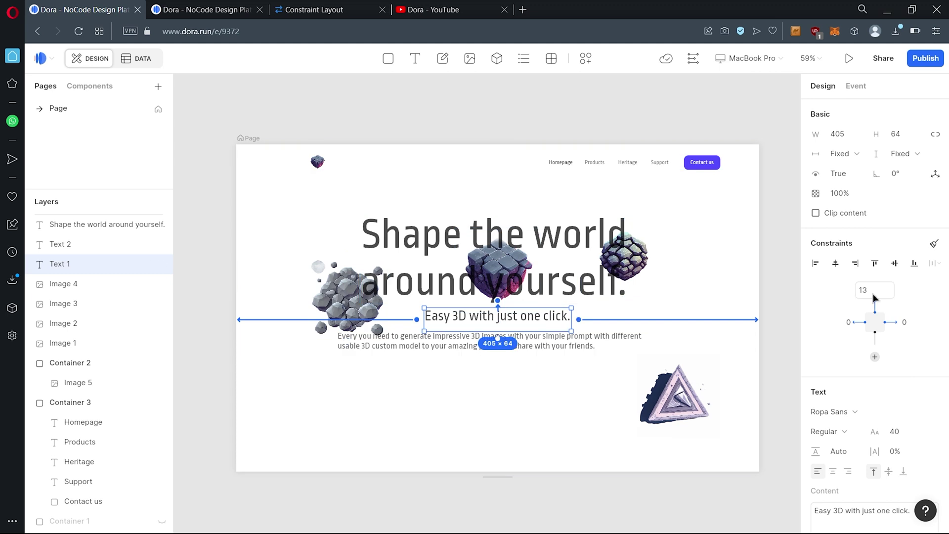
Space the tagline and description below the heading, and move the grey rock cluster under the description.
key(Escape)
drag(549, 343, 548, 406)
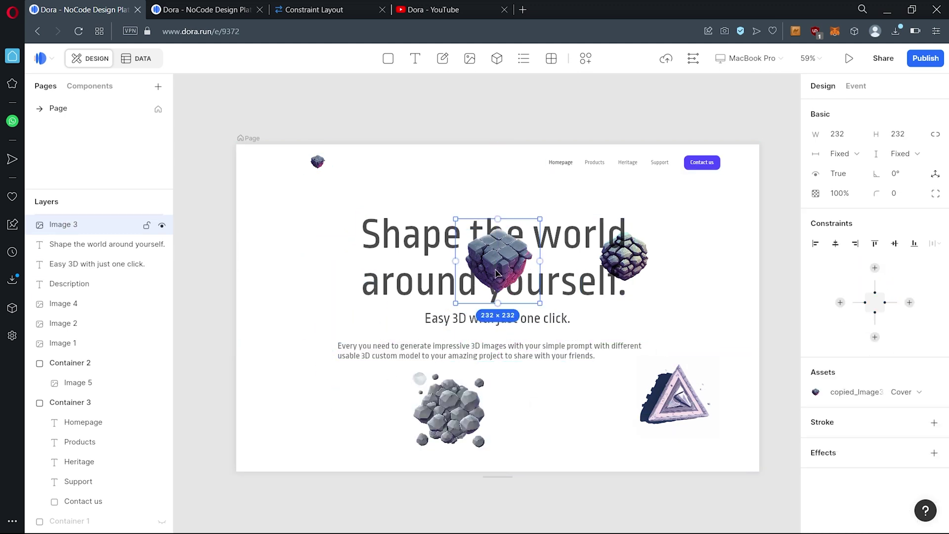
Move the large cube image to the left of the heading and duplicate it.
drag(497, 312, 350, 314)
key(ctrl+d)
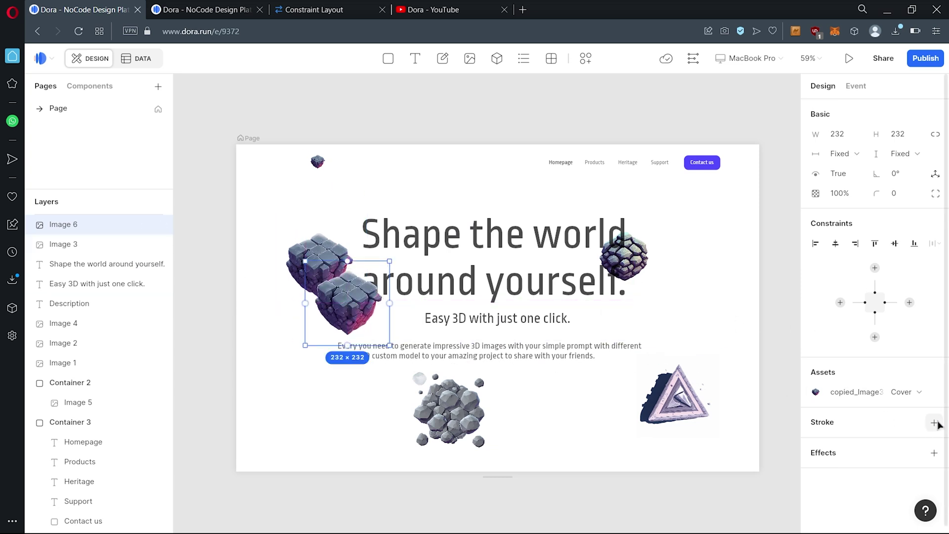
Apply a Layer blur effect to the duplicated cube image.
click(934, 423)
click(934, 441)
click(934, 453)
click(865, 473)
click(856, 519)
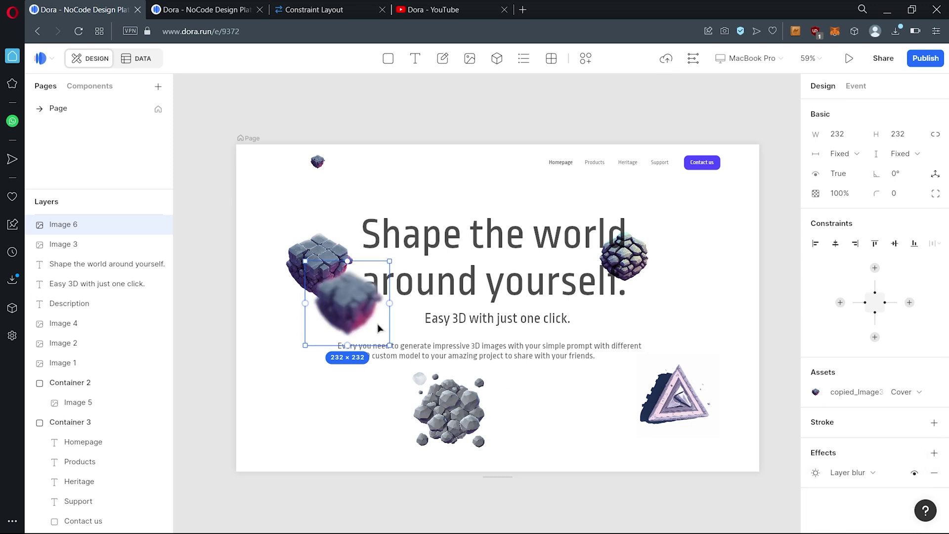
Move the blurred cube's layer below the original cube's layer and position it behind the original's upper right side.
drag(376, 335, 376, 312)
drag(46, 225, 58, 257)
drag(323, 275, 316, 248)
Set the blurred cube's layer blur to 2.
click(816, 474)
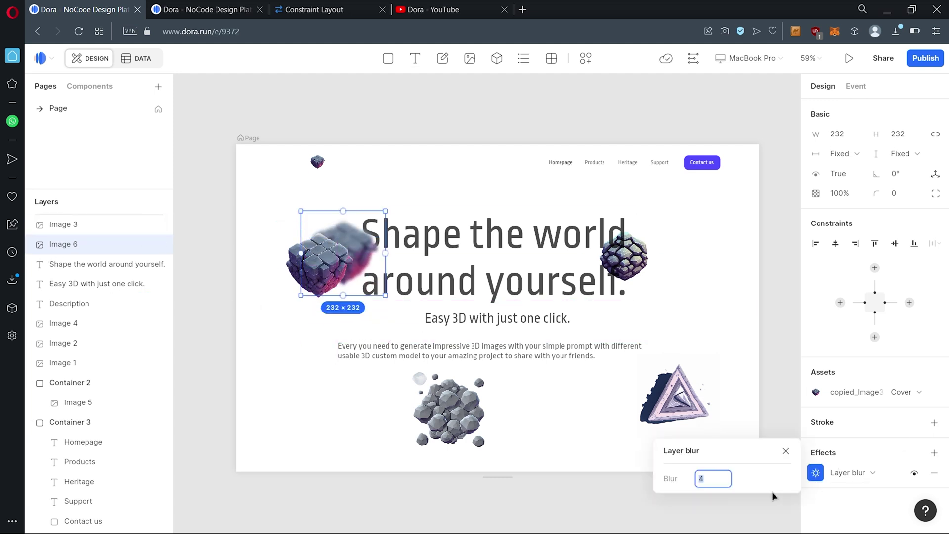
text(2)
key(Return)
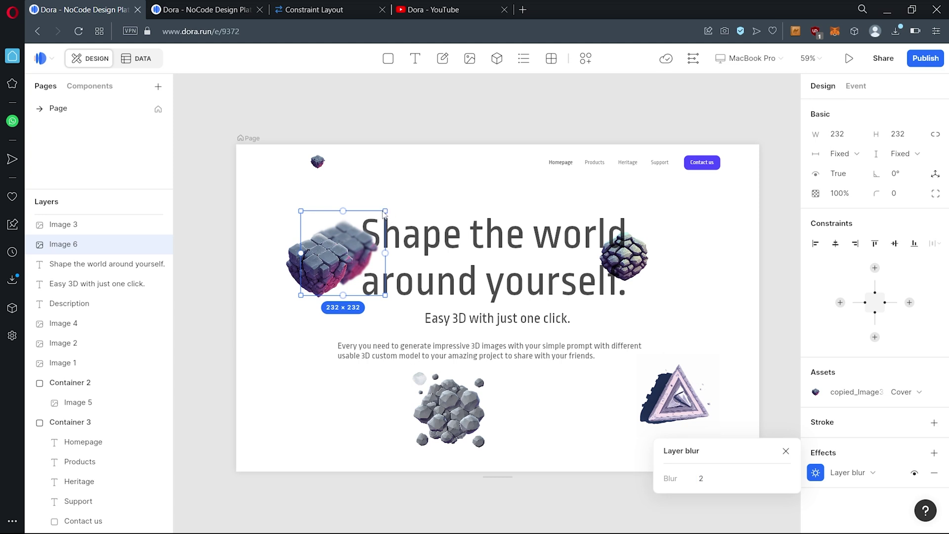
click(388, 305)
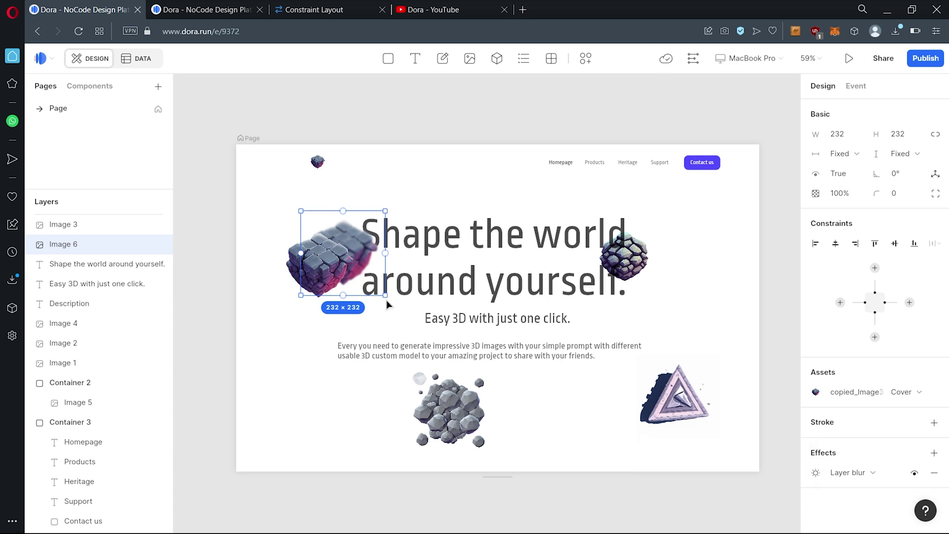
drag(388, 297, 361, 258)
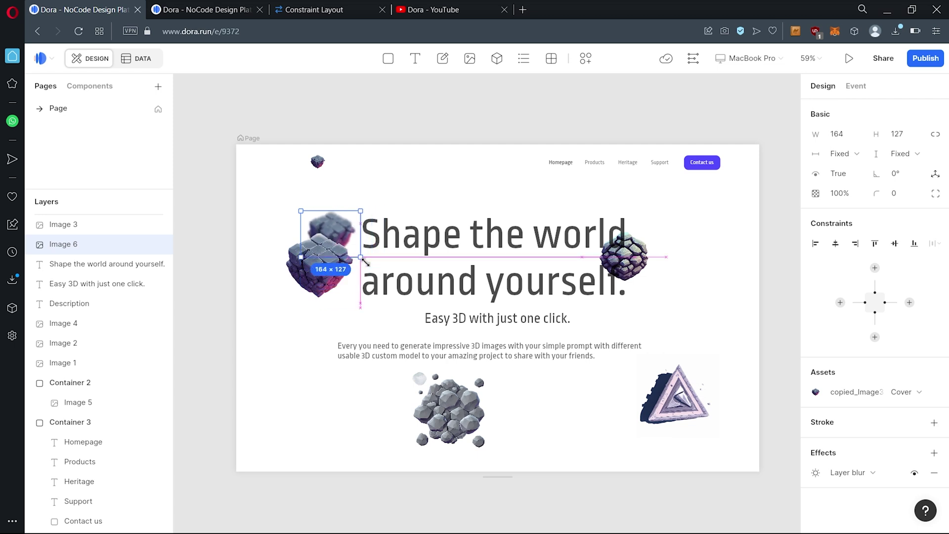
key(ctrl+z)
Lock the blurred cube's aspect ratio, set its width to 150, and move the original cube down to its lower left.
click(936, 134)
click(841, 131)
text(1)
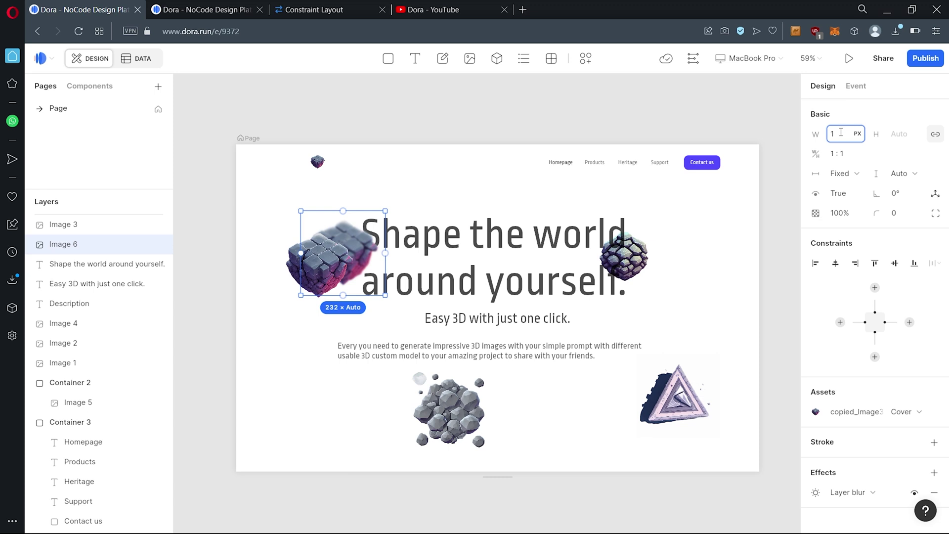
text(00)
key(Return)
click(832, 134)
text(150)
key(Return)
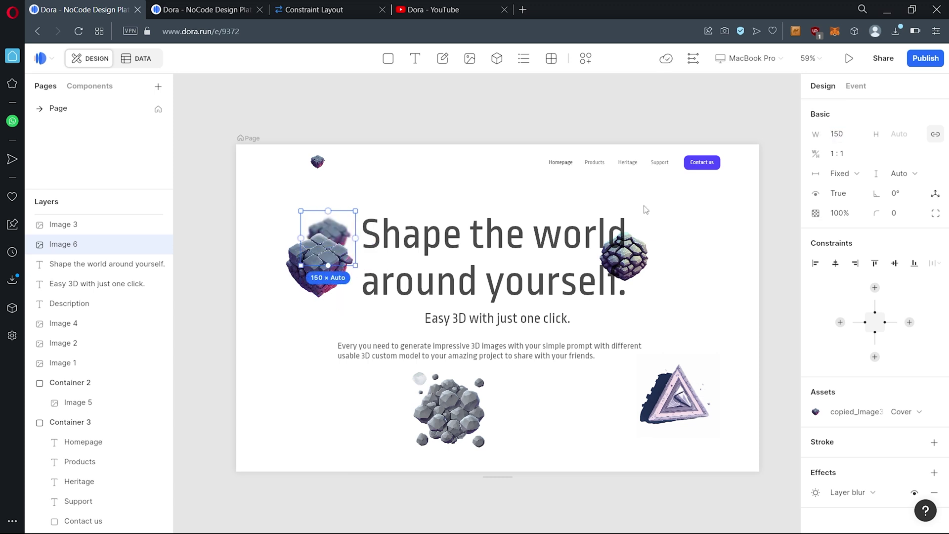
drag(336, 275, 312, 309)
Duplicate the heading, change the copy's text to "Shape" and place it on the left side of the hero.
click(530, 269)
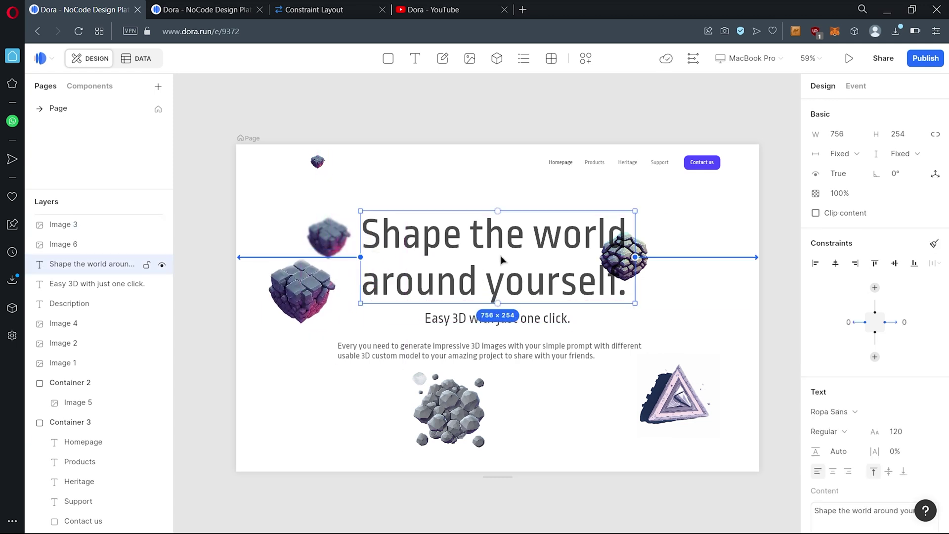
alt+drag(502, 264, 503, 200)
double_click(503, 198)
text(Shape)
click(891, 322)
drag(512, 239, 365, 200)
drag(292, 173, 333, 254)
Duplicate the heading again with the text "the world" on the right side of the hero and hide the original heading.
alt+drag(499, 265, 500, 171)
double_click(499, 171)
text(the world around yourself.)
key(BackSpace)
key(BackSpace)
key(BackSpace)
key(BackSpace)
key(BackSpace)
key(BackSpace)
key(BackSpace)
key(BackSpace)
key(BackSpace)
key(BackSpace)
key(BackSpace)
key(BackSpace)
key(BackSpace)
key(BackSpace)
key(BackSpace)
key(BackSpace)
key(BackSpace)
click(859, 322)
drag(539, 142, 662, 298)
click(162, 303)
Place the blurred cube and a duplicate of it on either side of the original cube and move the round rock below the description.
drag(301, 238, 439, 262)
click(109, 242)
alt+drag(438, 262, 515, 262)
drag(598, 256, 530, 410)
drag(659, 298, 616, 256)
click(472, 261)
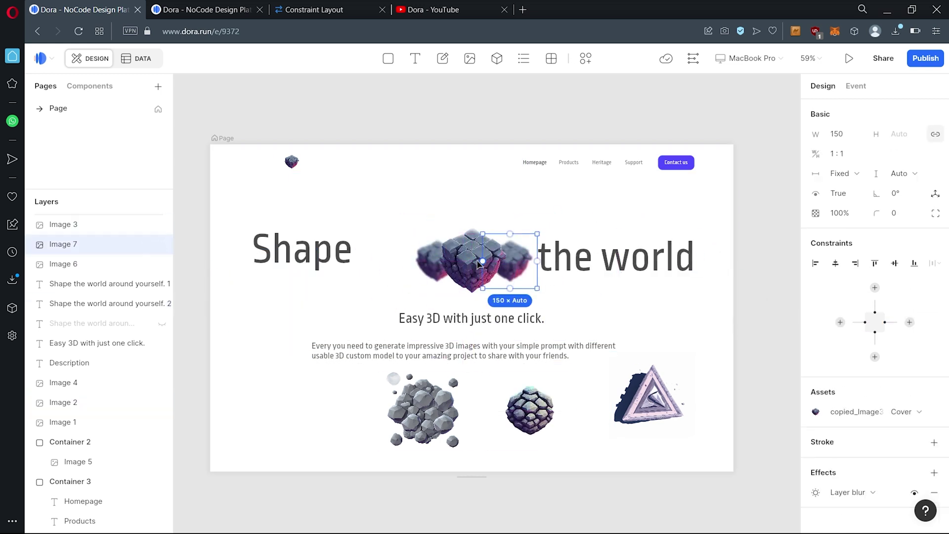
Group the three cube images into one container and move the "Shape" text closer to it.
drag(515, 261, 515, 249)
shift+click(429, 247)
shift+click(472, 267)
key(ctrl+g)
click(910, 373)
click(314, 259)
drag(314, 259, 358, 261)
Nudge the two blurred cubes inward and downward so they sit tighter behind the original cube.
double_click(429, 248)
key(shift+Right)
key(shift+Right)
key(shift+Right)
key(shift+Down)
key(shift+Down)
key(shift+Down)
click(101, 264)
key(shift+Left)
key(shift+Left)
key(shift+Left)
key(shift+Down)
key(shift+Down)
key(shift+Down)
Move both heading texts close to the cube group and anchor the "Easy 3D with just one click." text directly beneath it.
drag(602, 259, 575, 260)
drag(349, 255, 379, 255)
click(460, 319)
drag(472, 303, 472, 242)
drag(472, 198, 472, 147)
drag(471, 243, 472, 259)
click(395, 208)
drag(386, 252, 395, 257)
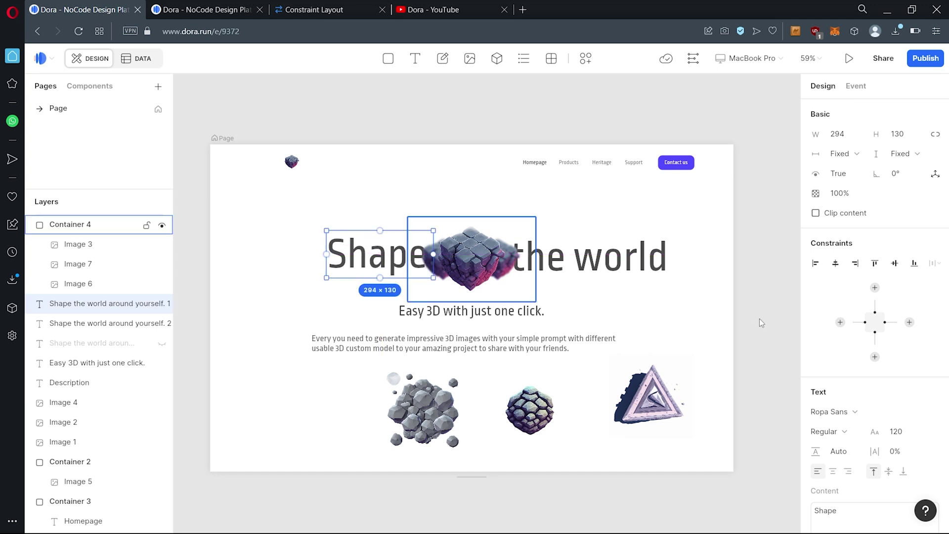
Set the "Easy 3D with just one click." text's font size to 35 and narrow its box to about 369 px.
click(709, 320)
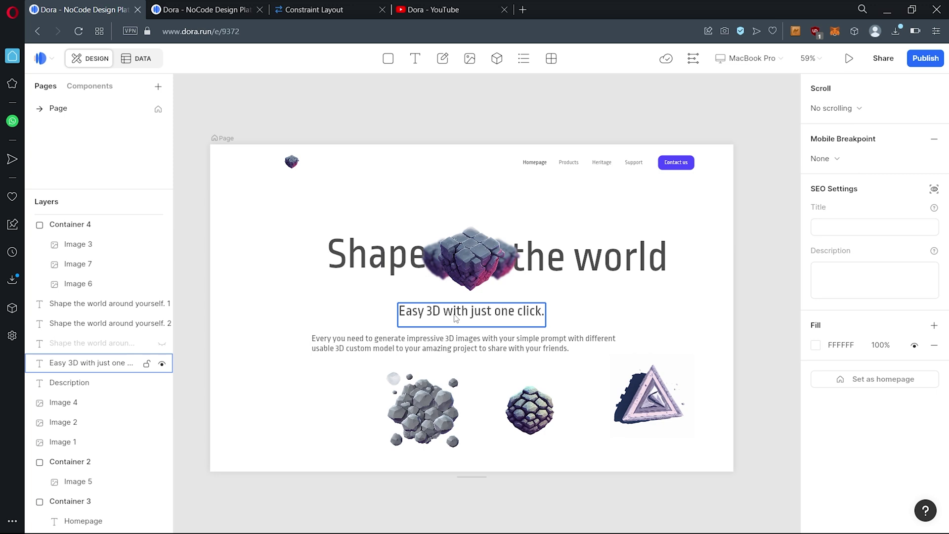
click(486, 323)
click(903, 431)
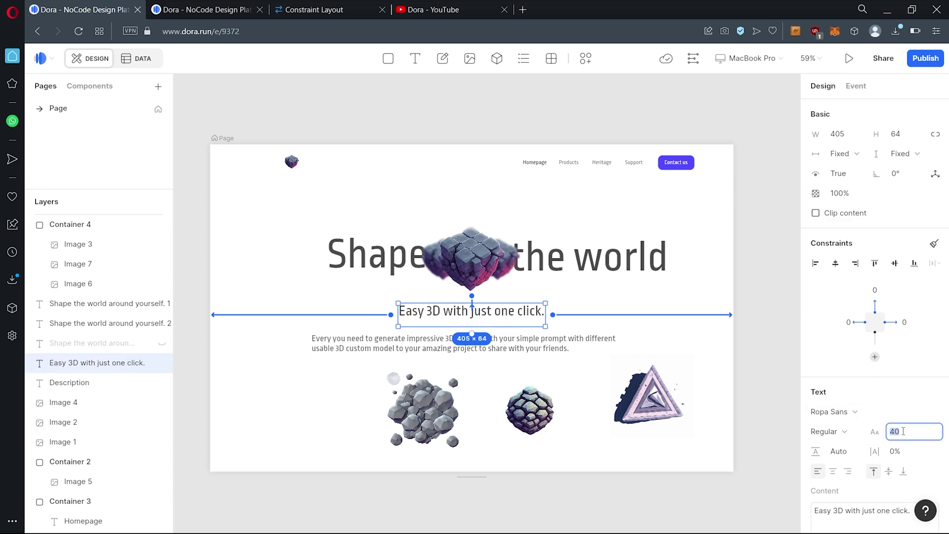
key(Return)
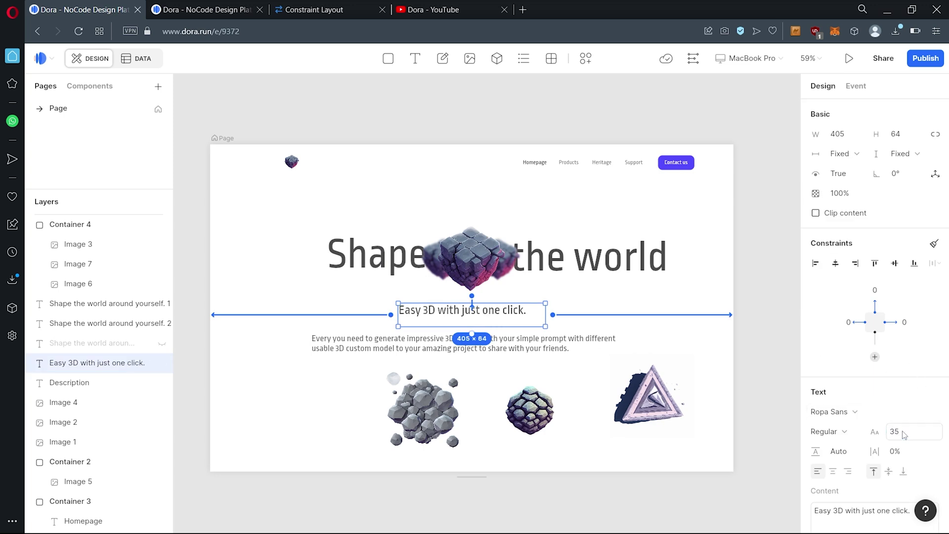
mouse_move(546, 307)
mouse_down()
mouse_move(519, 309)
mouse_move(538, 309)
mouse_up()
Spread the images around the hero: rock cluster at the left edge, round rock below the heading's right end, triangle at the lower right.
click(621, 395)
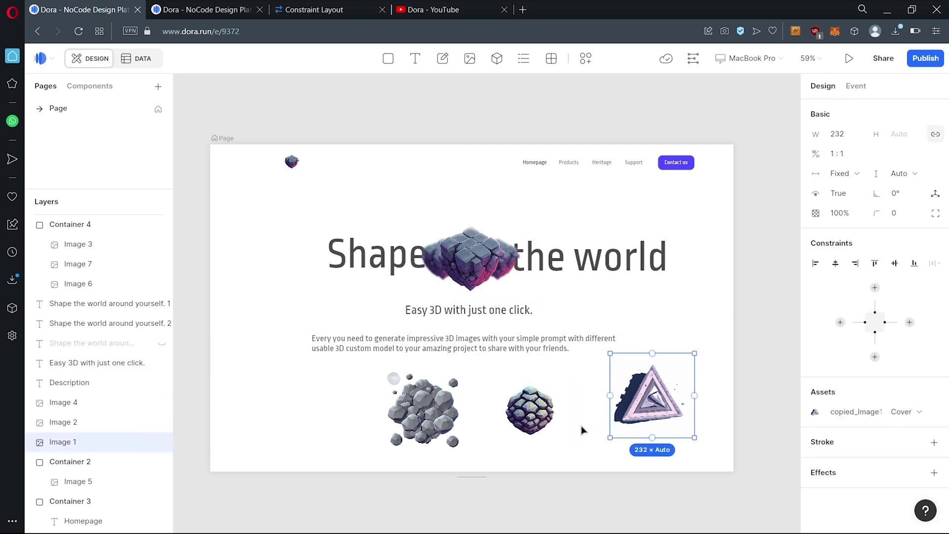
click(391, 346)
click(456, 314)
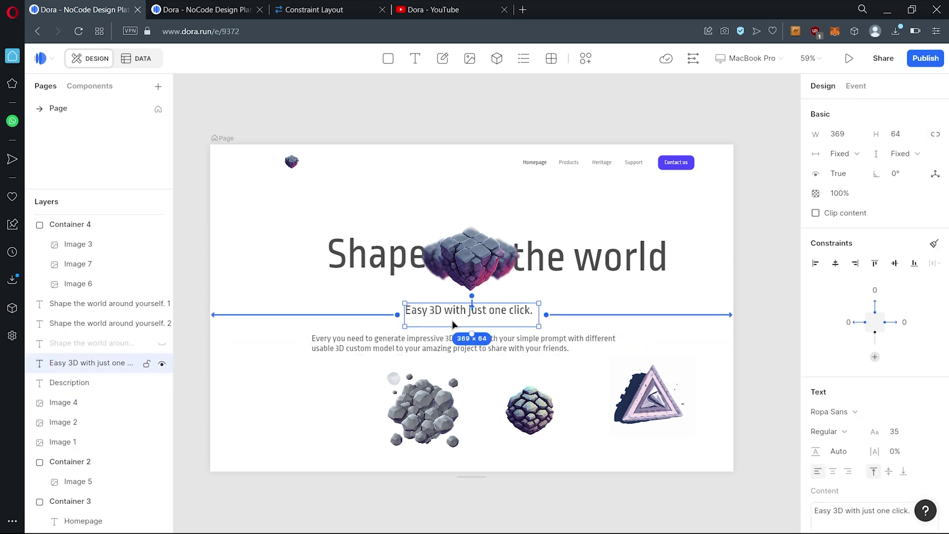
click(410, 401)
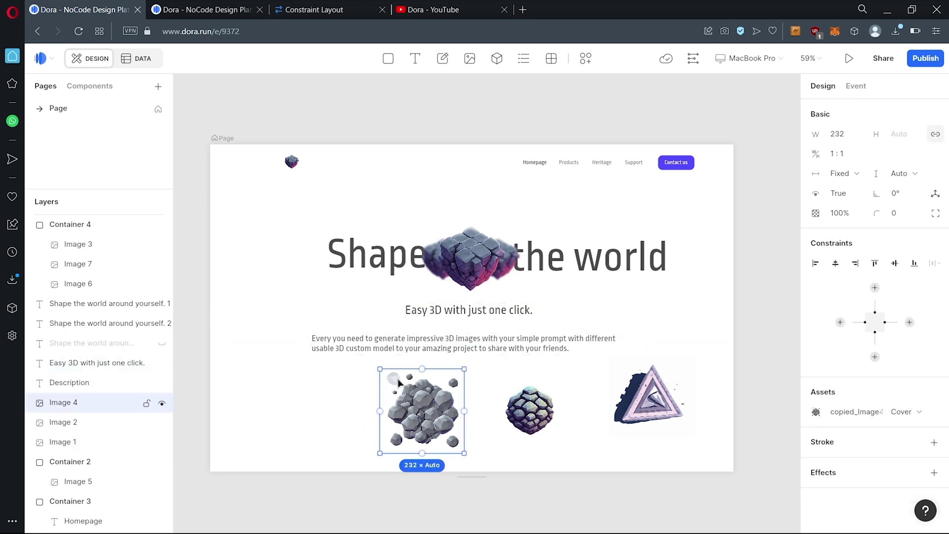
drag(413, 413, 233, 251)
click(531, 410)
drag(530, 411, 666, 294)
drag(678, 377, 740, 308)
click(393, 376)
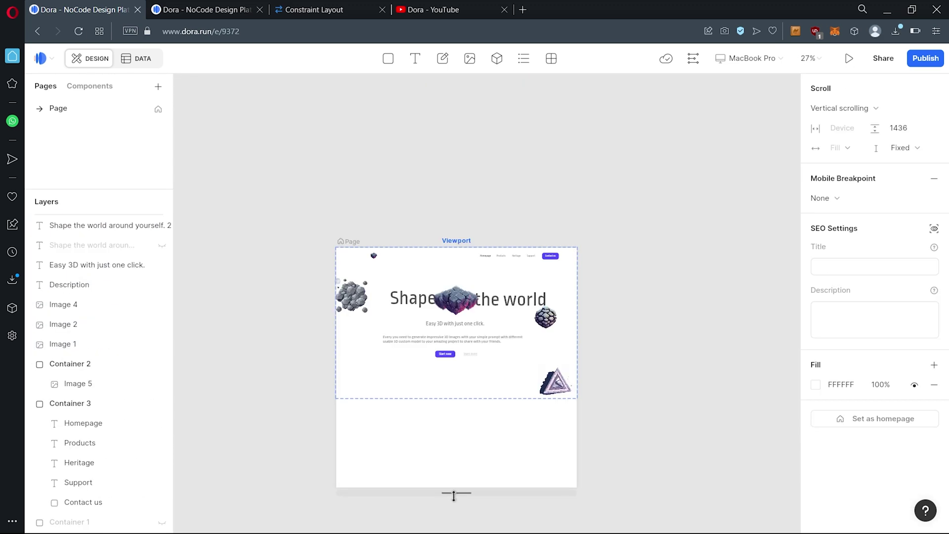
drag(454, 495, 452, 508)
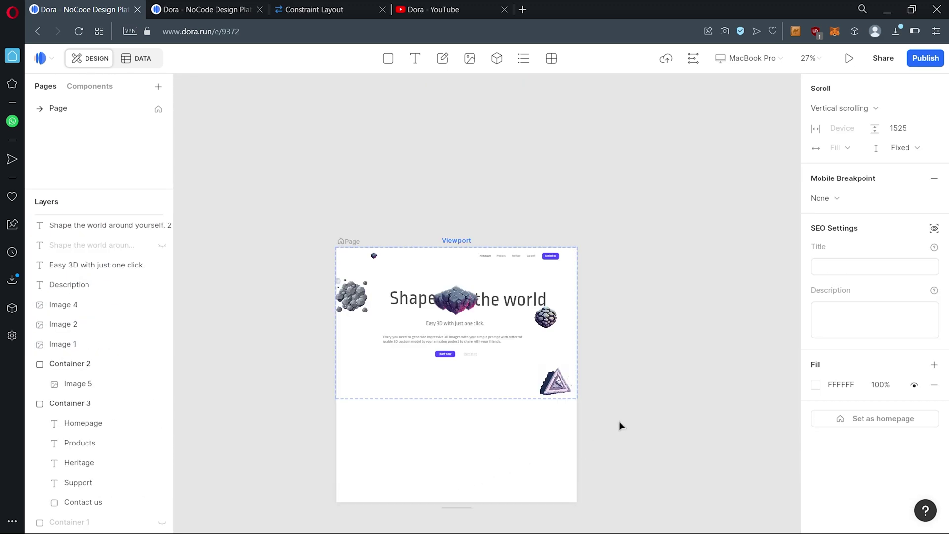
drag(621, 426, 622, 363)
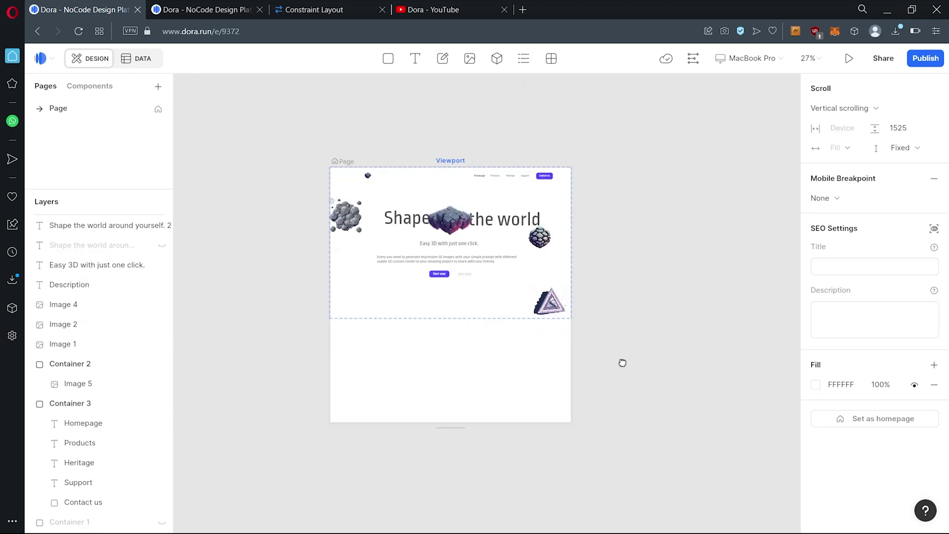
click(754, 60)
scroll(717, 223, down, 3)
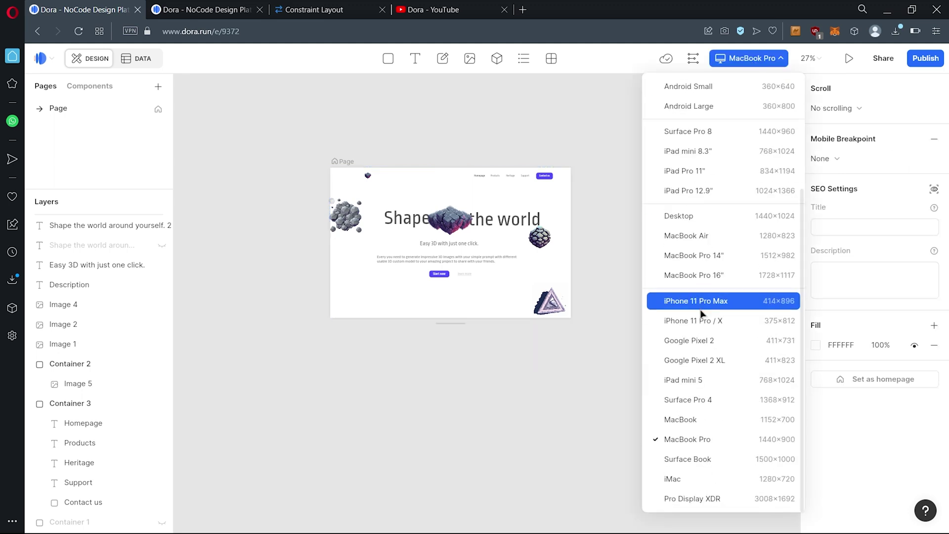
click(534, 395)
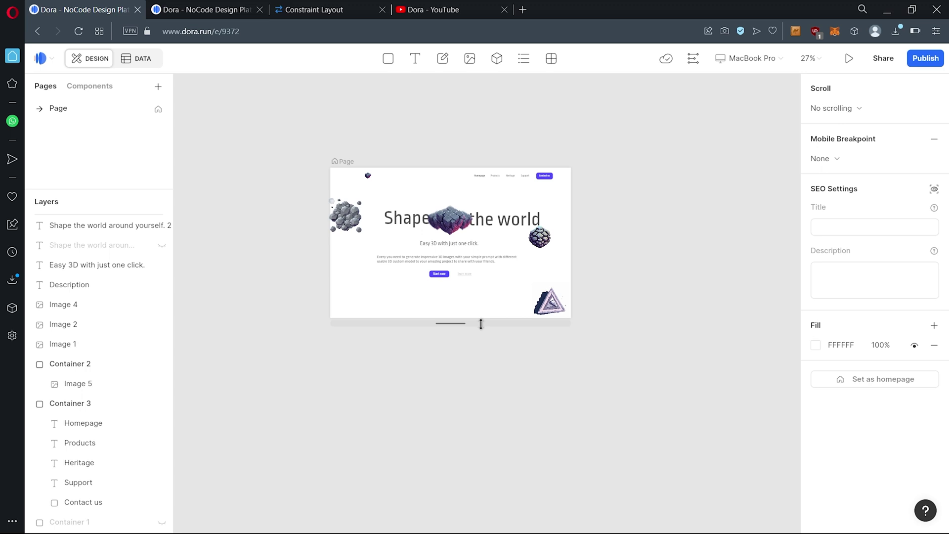
Extend the page below the viewport with vertical scrolling and set its height to 1800.
drag(480, 323, 495, 432)
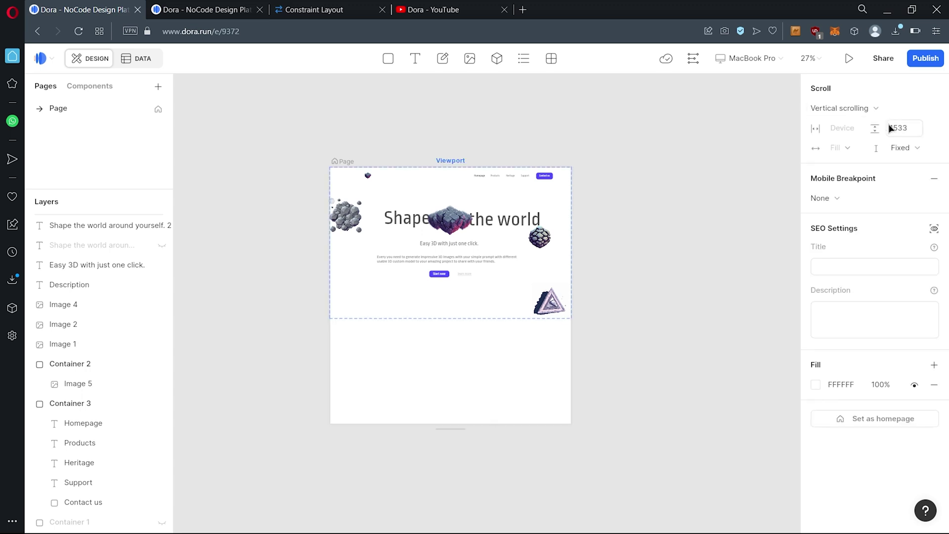
key(Return)
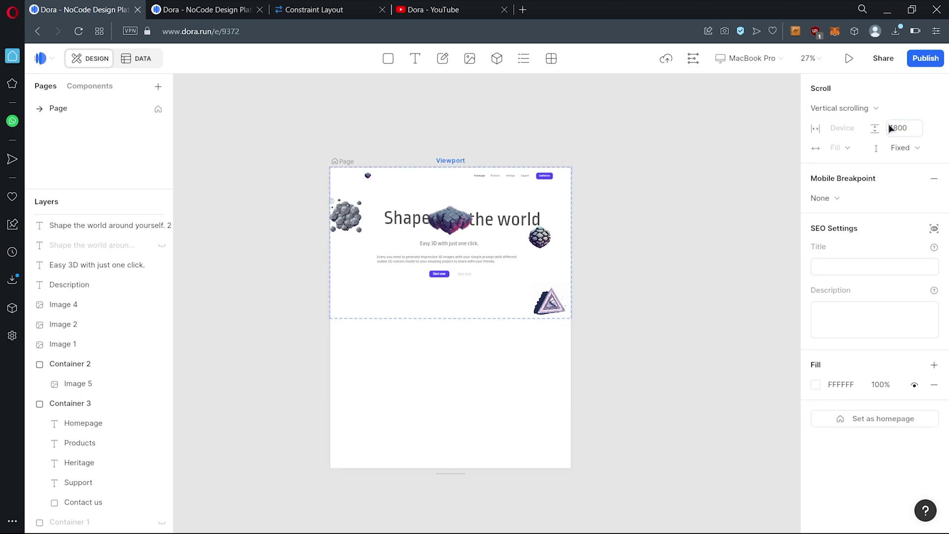
Move the rock cluster below the buttons, center it with left and right constraints, and move the triangle image into the lower section.
scroll(504, 280, up, 5)
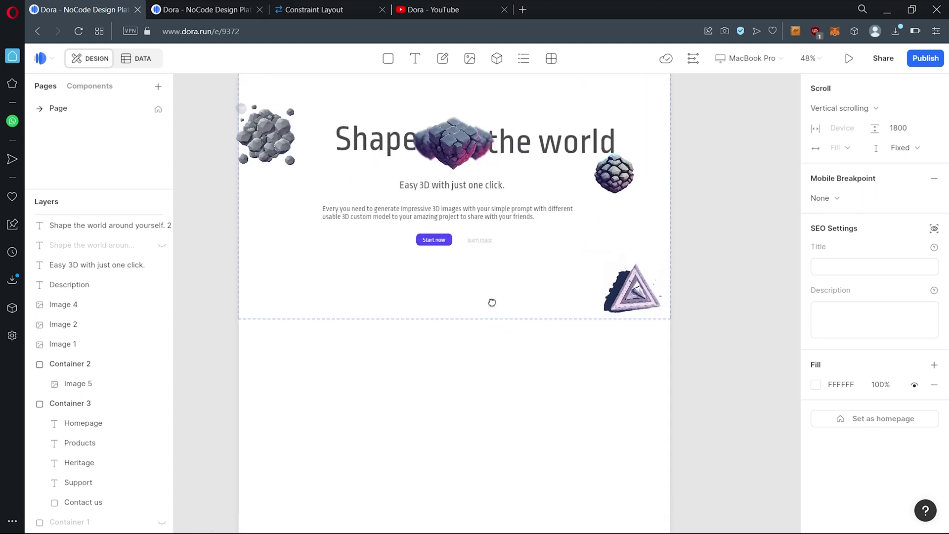
scroll(492, 301, down, 2)
scroll(597, 214, right, 2)
drag(296, 104, 482, 288)
click(841, 322)
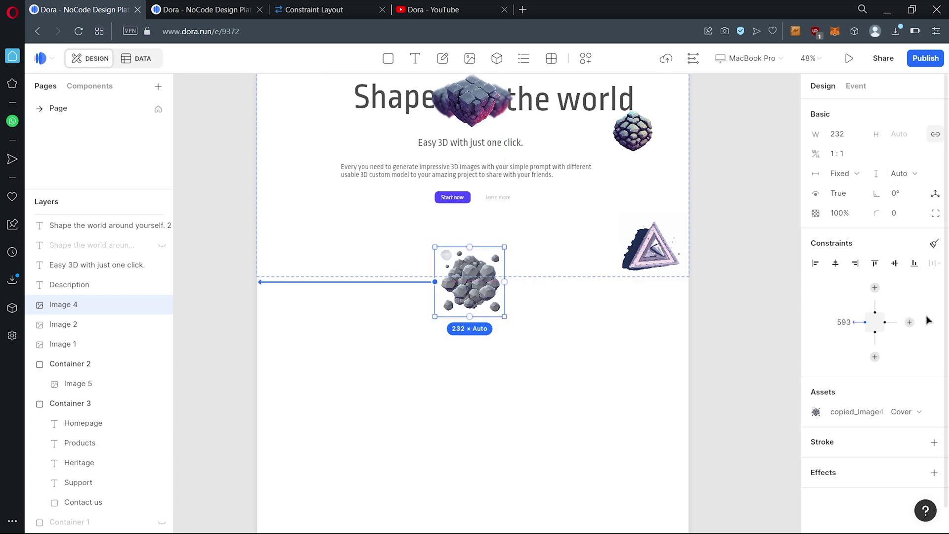
click(910, 323)
click(912, 322)
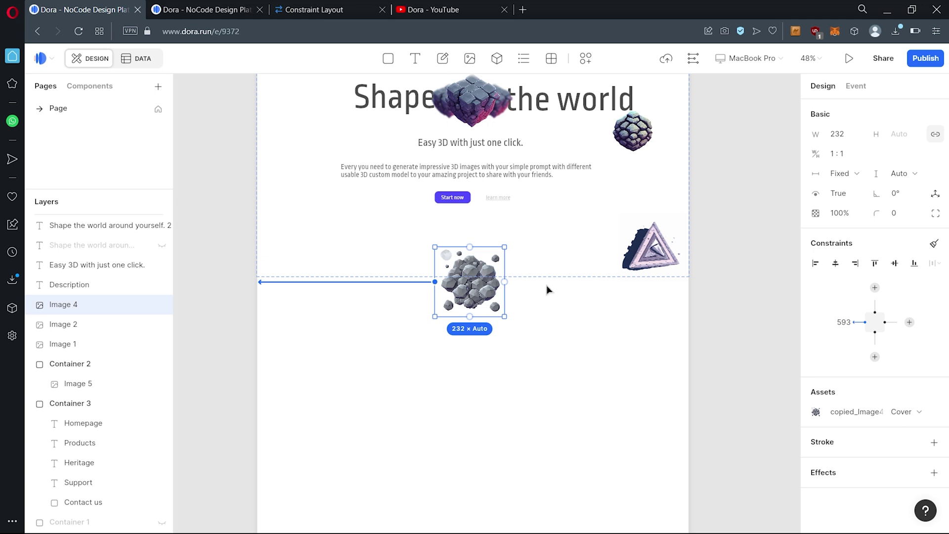
click(674, 251)
click(502, 299)
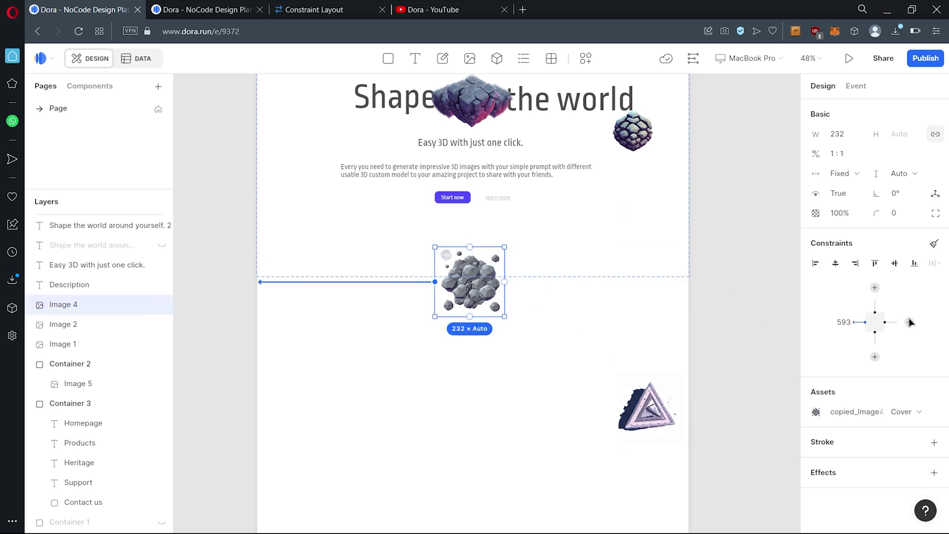
click(909, 323)
Enlarge the rock cluster image to about 317 px wide.
click(521, 343)
click(484, 314)
drag(508, 318, 521, 329)
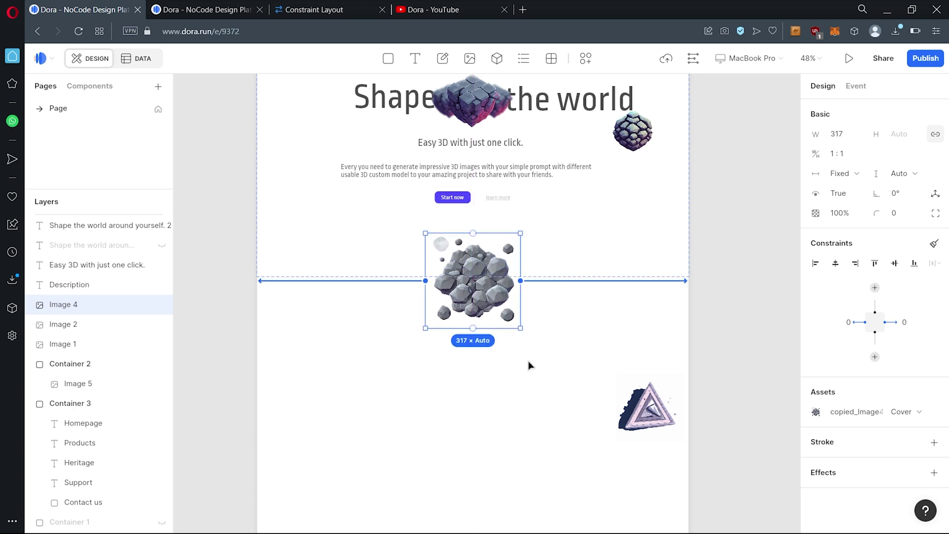
click(562, 380)
click(460, 307)
click(468, 394)
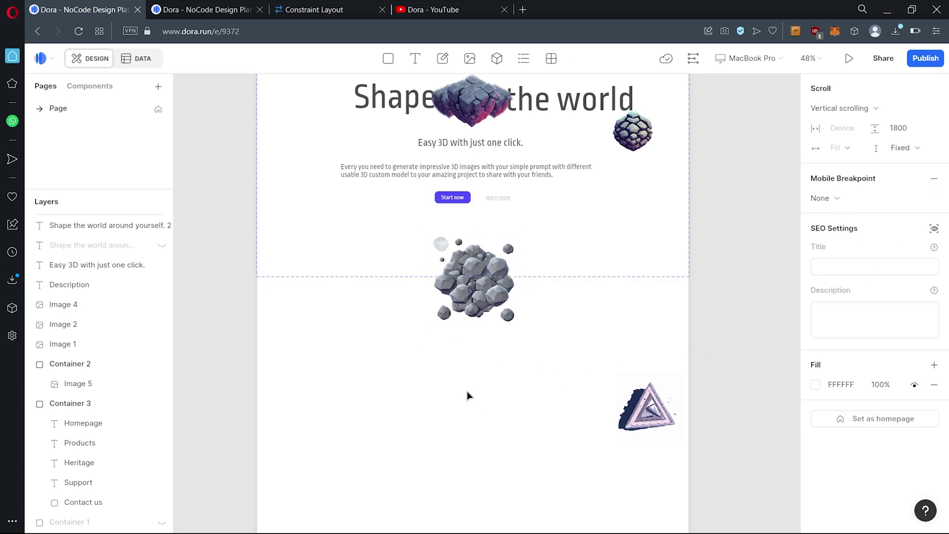
Add the text "Everything you need to know before to start" below the rock cluster, centered horizontally on the page.
scroll(447, 376, down, 5)
scroll(446, 375, up, 3)
scroll(470, 404, down, 2)
scroll(470, 404, left, 1)
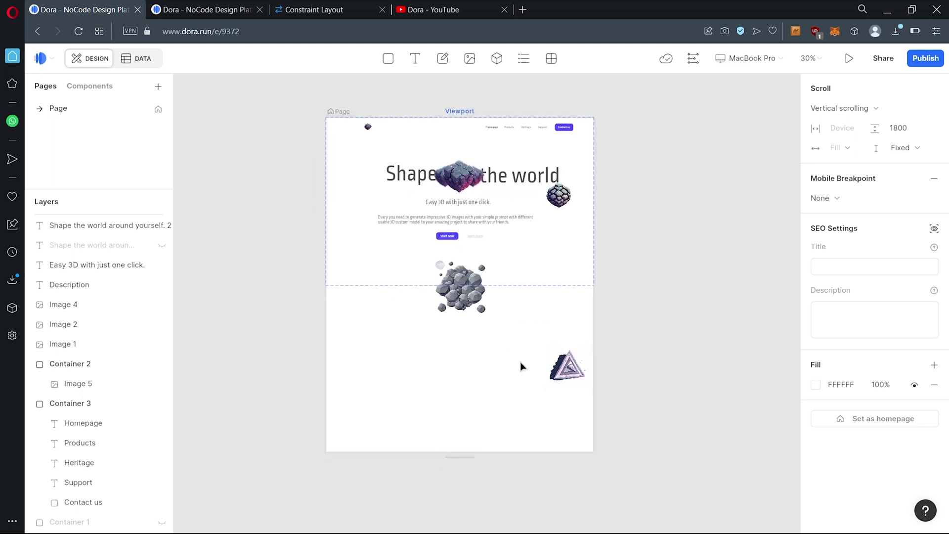
click(451, 208)
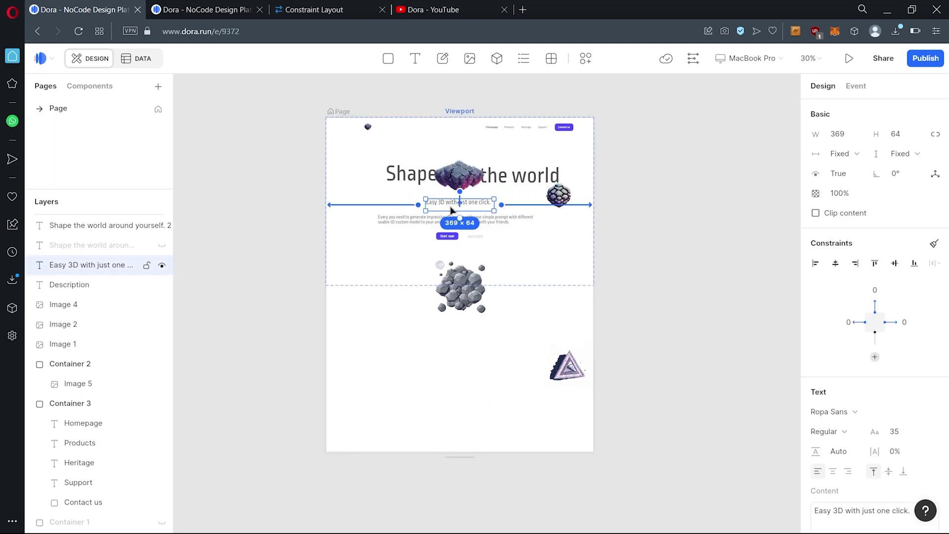
drag(440, 209, 312, 296)
key(t)
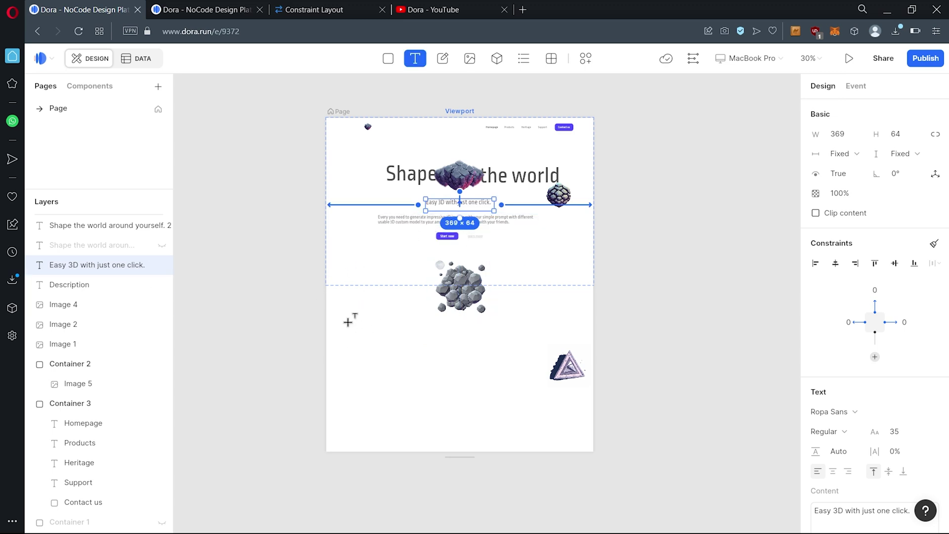
click(363, 351)
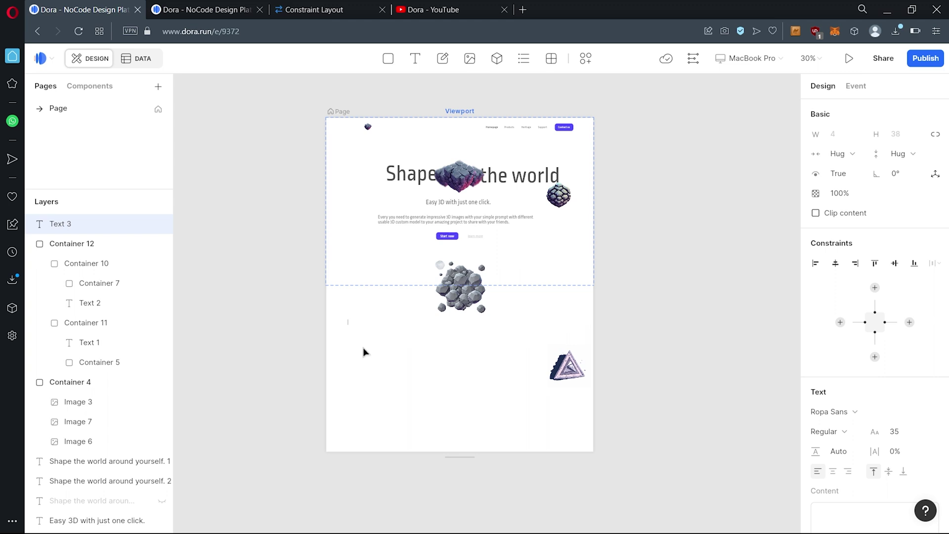
text(Everything you need to know before to start)
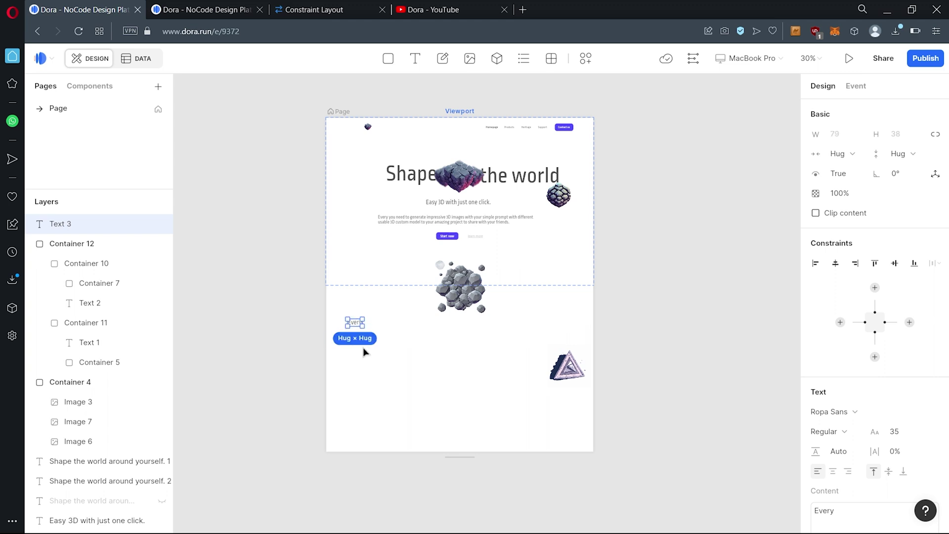
scroll(437, 256, up, 5)
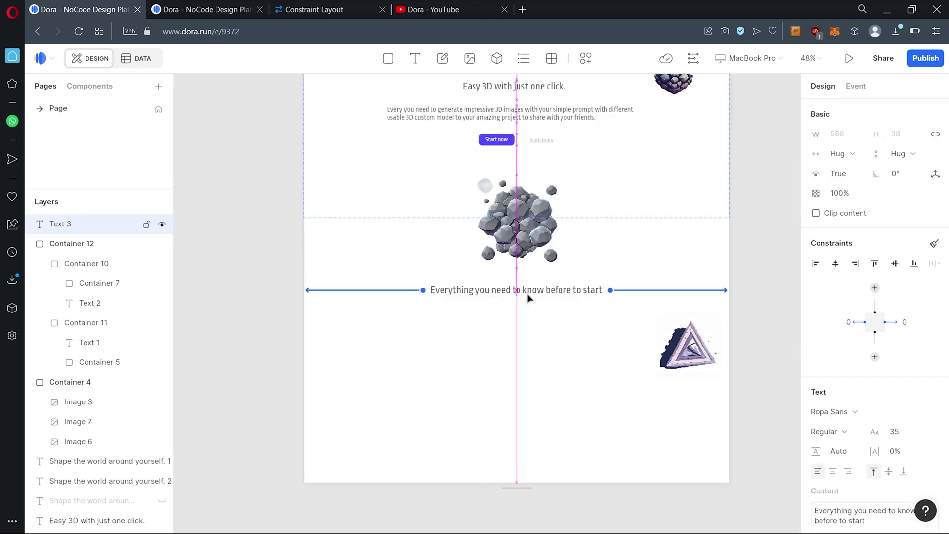
click(638, 321)
Move the round rock image beneath the new text and place duplicates of it on both sides.
scroll(635, 322, up, 3)
scroll(634, 322, down, 3)
click(514, 361)
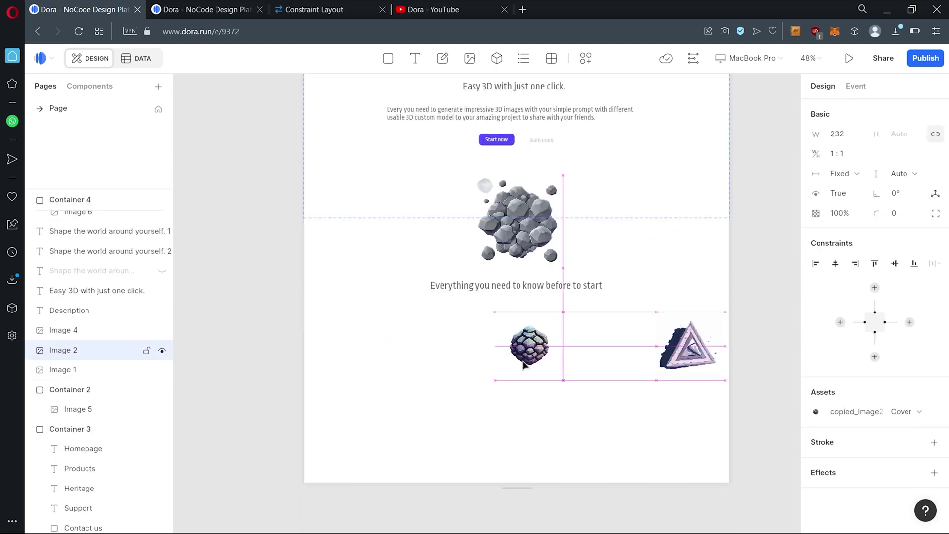
drag(486, 353, 558, 353)
Rename the rock cluster's layer as Rock and move the middle round rock's layer above its two copies.
click(81, 331)
click(593, 285)
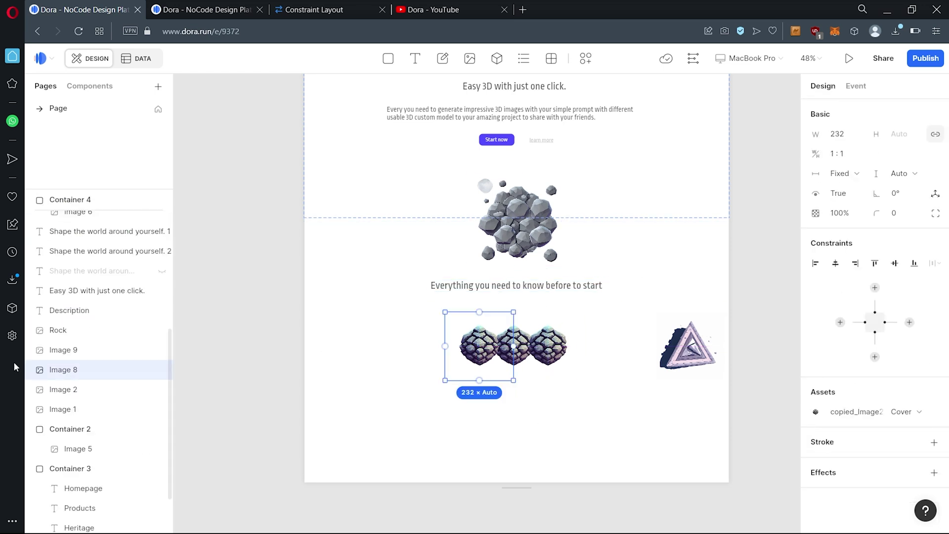
drag(69, 390, 74, 343)
double_click(73, 370)
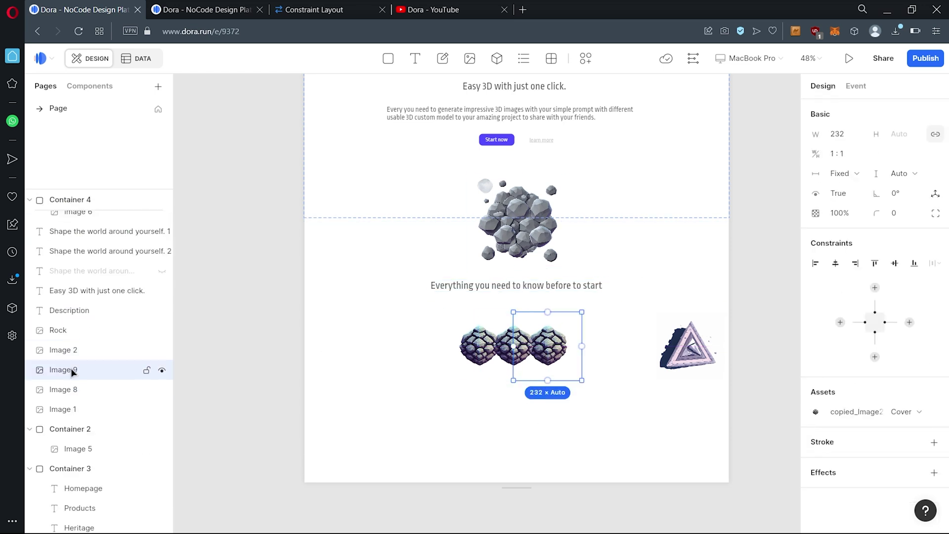
Rename the three round rock layers as Asteroid v3, Asteroid v2 and Asteroid v1, with v1 for the middle rock.
text(Asteroid v3)
double_click(69, 390)
text(Asteroid v2)
double_click(74, 350)
text(Asteroid v1)
key(Return)
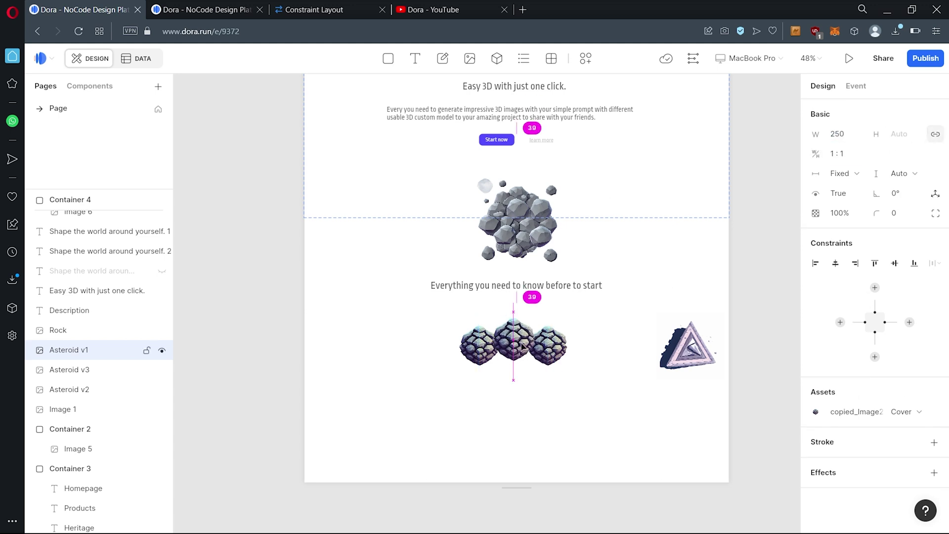
Add a layer blur of 1 to Asteroid v2 and place a duplicate of it further left in the row.
click(69, 389)
click(934, 444)
click(816, 464)
text(1)
drag(479, 346, 451, 347)
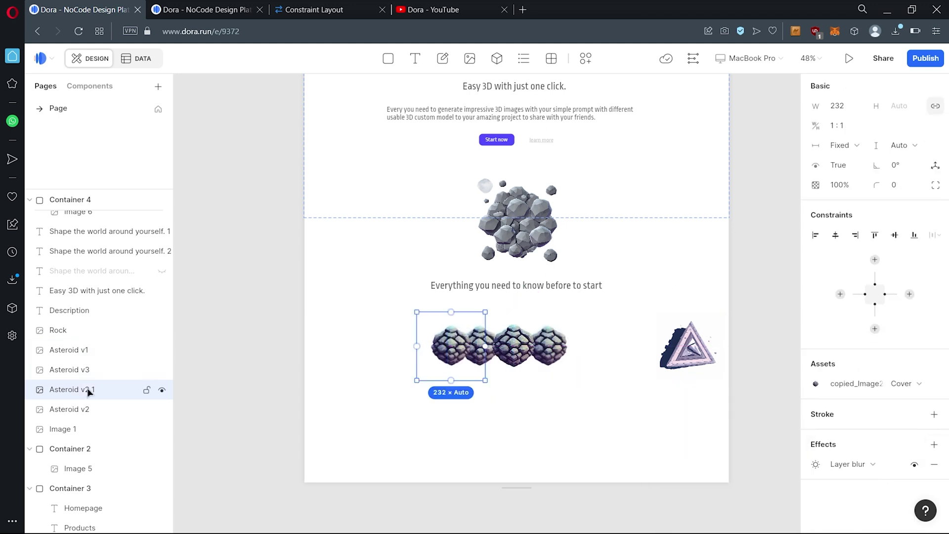
Rename the new blurred copy as Asteroid v4 and move its layer below Asteroid v2.
double_click(73, 390)
text(Asteroid v4)
drag(72, 389, 74, 418)
Adjust Asteroid v4's layer blur and place duplicates of it at the right and left ends of the row.
click(816, 464)
drag(463, 364, 595, 365)
drag(451, 352, 417, 352)
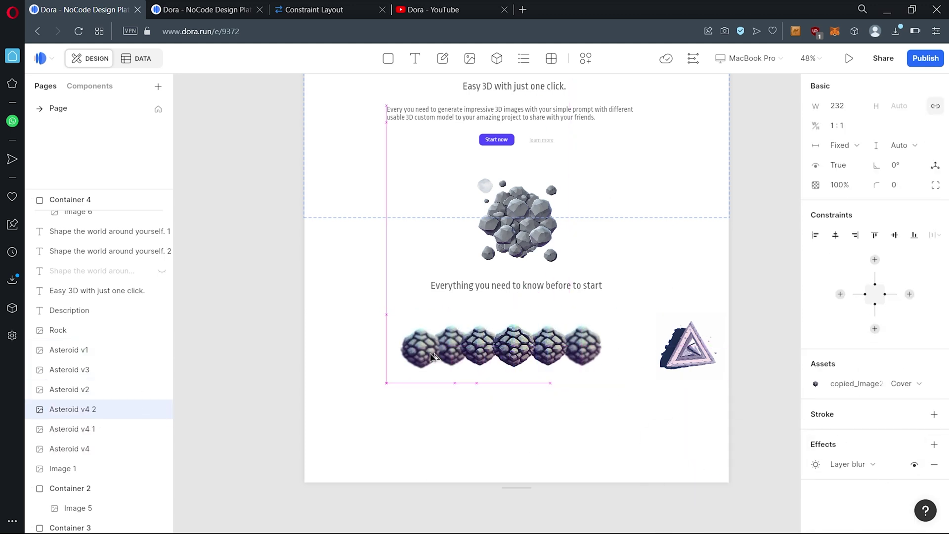
Rename the left-end copy Asteroid v6 and the right-end copy Asteroid v5, and move v6's layer below Asteroid v4.
double_click(74, 410)
text(Asteroid v6)
double_click(74, 429)
text(Asteroid v5)
click(92, 447)
drag(74, 409, 79, 458)
Set Asteroid v6's layer blur to 3 and place a duplicate named Asteroid v7 at the right end of the row.
click(816, 463)
text(3)
key(Return)
click(786, 443)
drag(417, 352, 613, 353)
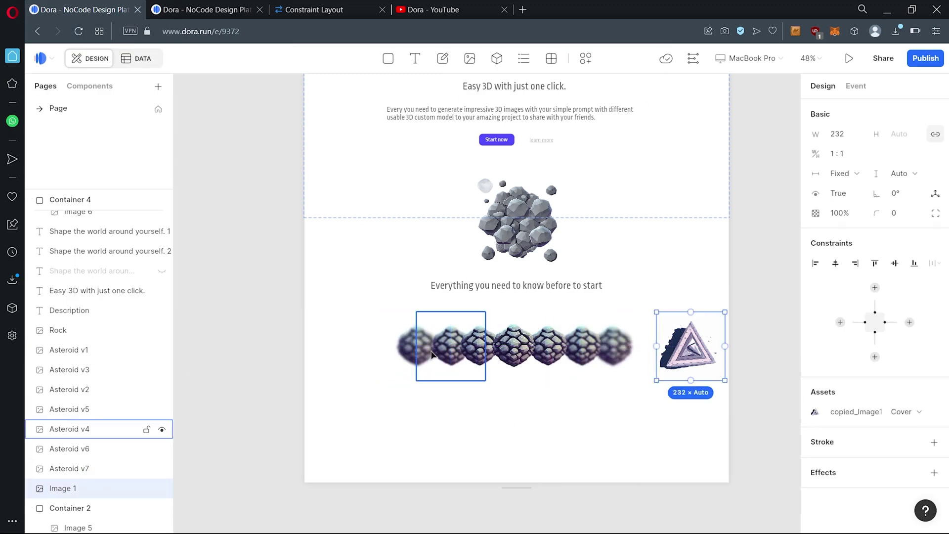
Group the seven asteroid images into one container and move the triangle rock image below the row.
shift+click(96, 353)
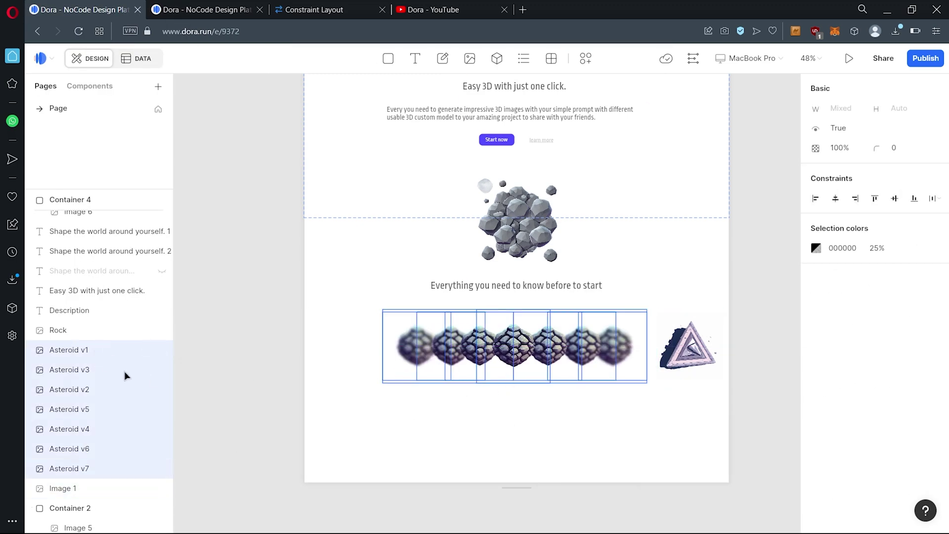
right_click(100, 374)
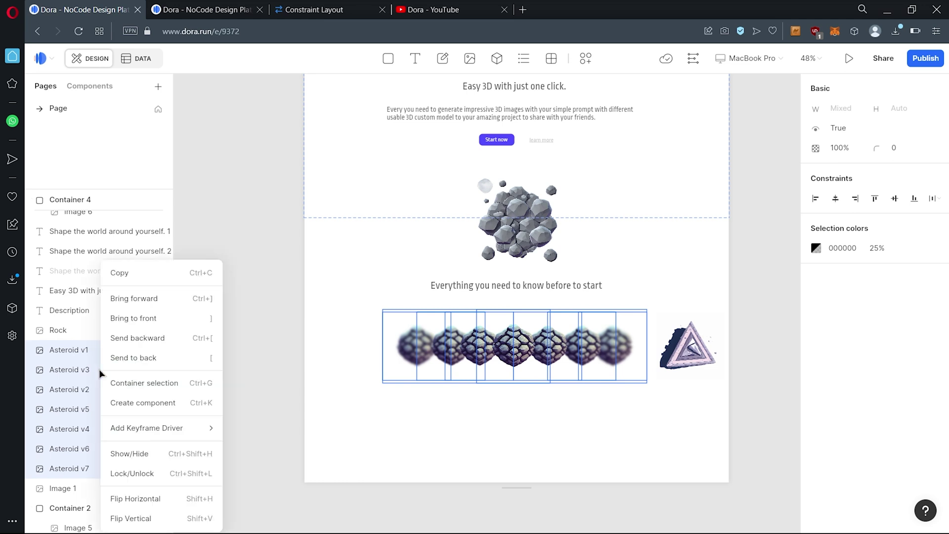
click(128, 384)
drag(690, 349, 670, 440)
click(649, 346)
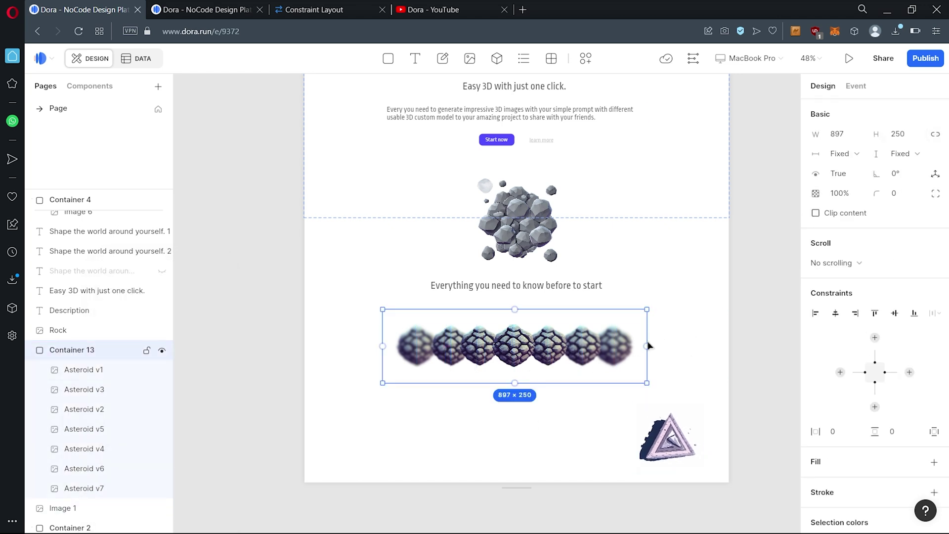
Constrain the asteroid container to both the right and left edges of the page.
click(658, 348)
click(645, 346)
drag(647, 346, 721, 336)
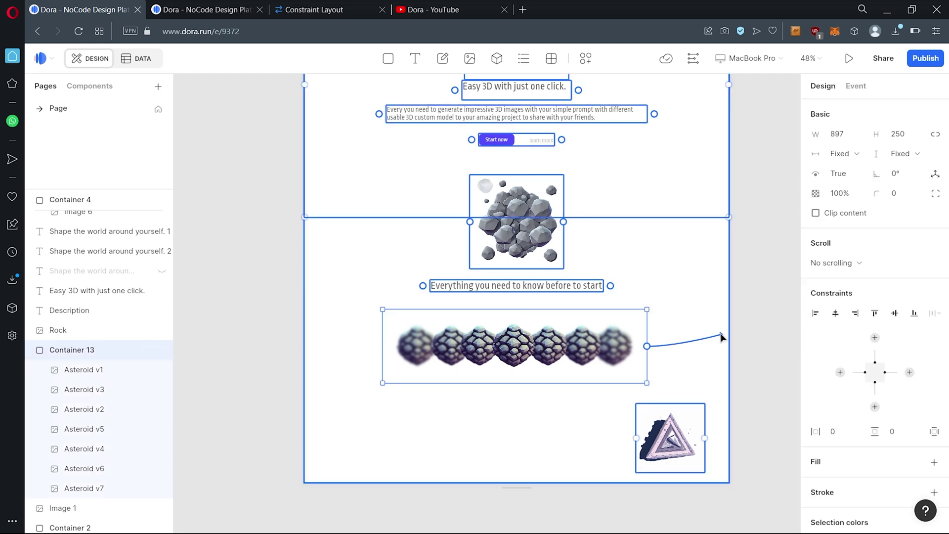
drag(723, 118, 707, 233)
drag(737, 94, 731, 103)
click(651, 345)
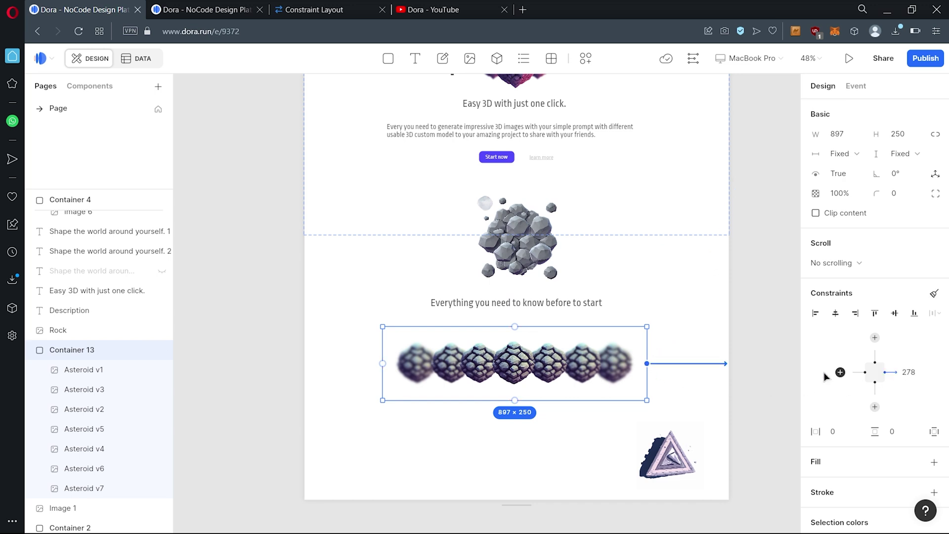
click(841, 372)
click(455, 444)
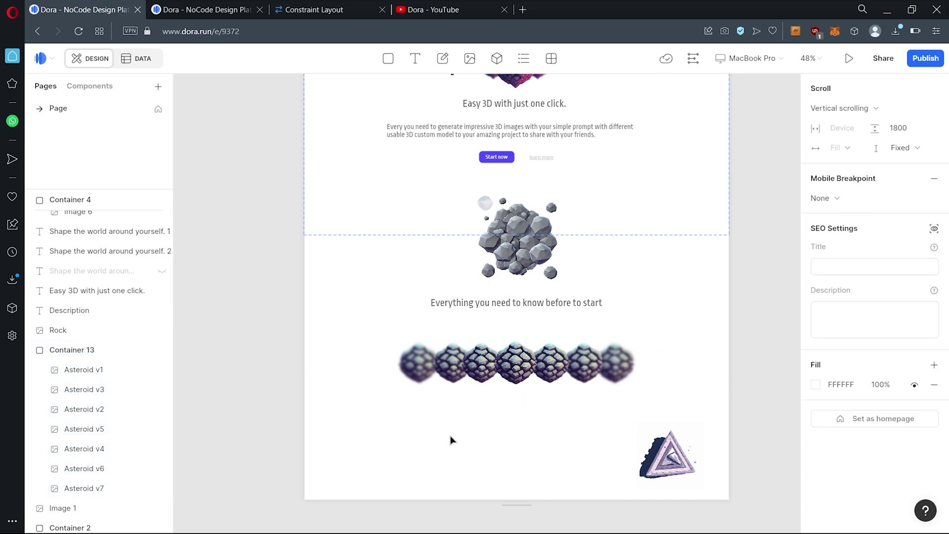
Move the asteroid row further down and add the text "Easy to use" in the space above it.
click(538, 363)
drag(536, 360, 530, 409)
click(466, 324)
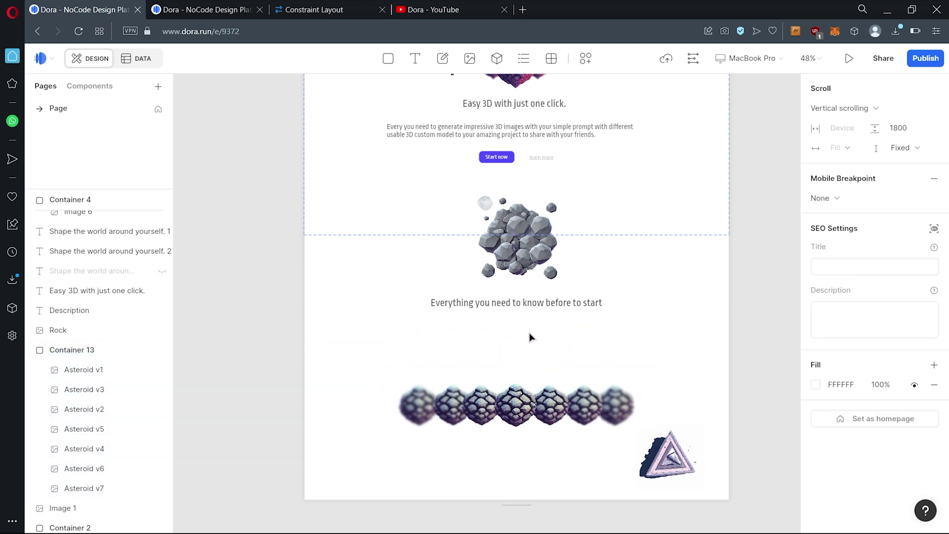
click(373, 344)
text(Easy to use)
Place two duplicates of the text in a row beside it, reading "Simple" and "User friendly".
drag(391, 348, 596, 350)
double_click(479, 344)
text(Simple)
double_click(569, 348)
text(User friendly)
click(472, 348)
drag(491, 348, 581, 351)
Rename the three new text layers as Easy to use, Simple and User friendly.
click(109, 263)
double_click(109, 263)
text(Easy to use)
double_click(107, 246)
text(Simple)
double_click(107, 224)
text(User friendly)
Constrain the "Easy to use" text to "Simple" and group the three texts into one container.
drag(472, 348, 517, 350)
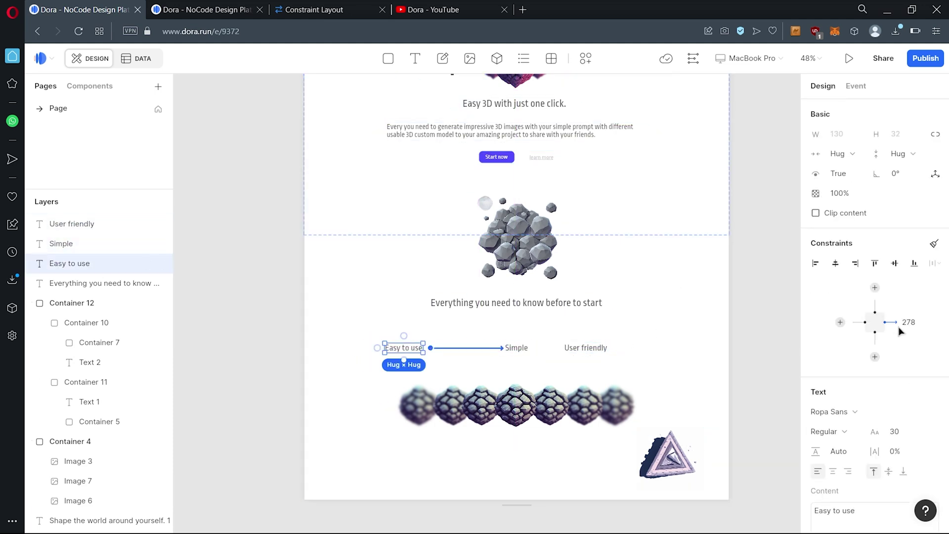
shift+click(72, 224)
key(ctrl+g)
click(771, 317)
Set the page's scroll height to 2700.
scroll(531, 346, down, 2)
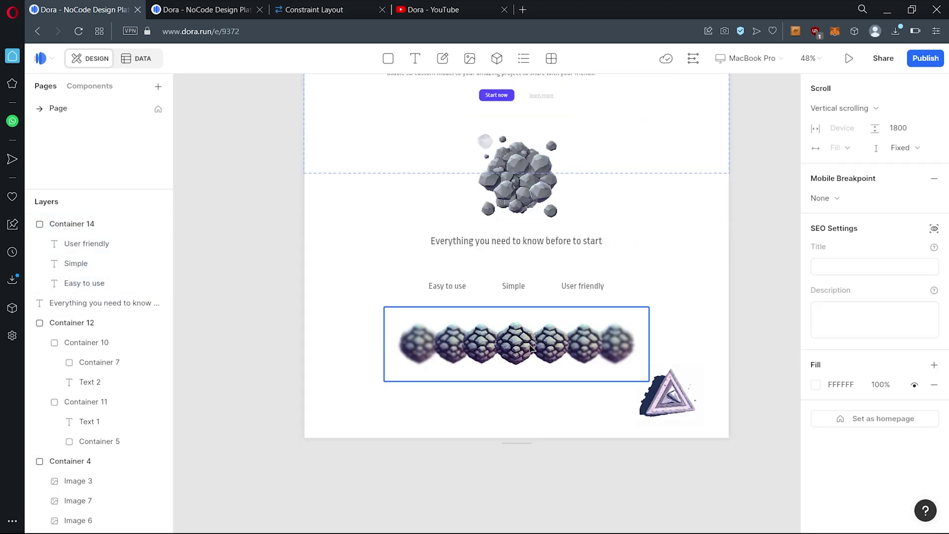
click(517, 355)
click(493, 406)
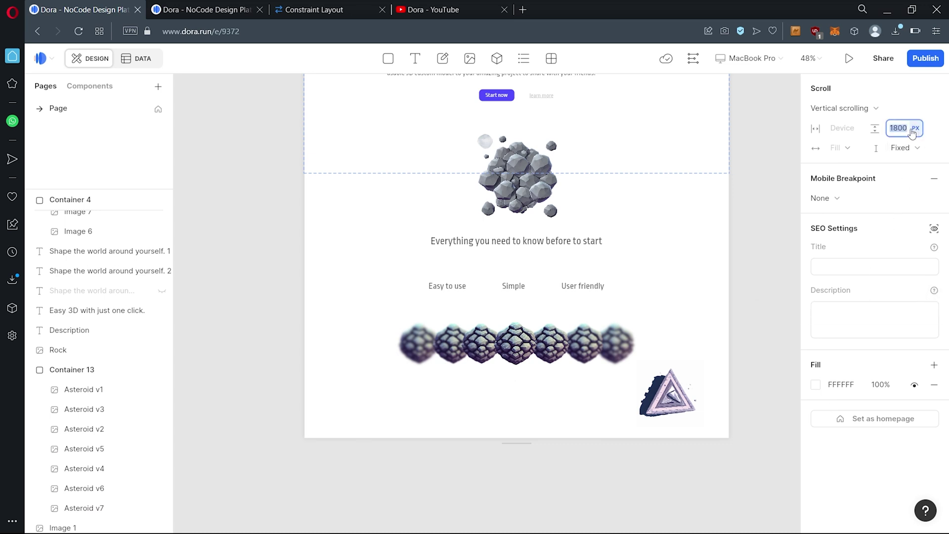
text(2700)
key(Return)
Draw a full-width container about 274 px high along the page's lower edge and fill it with 212121.
key(r)
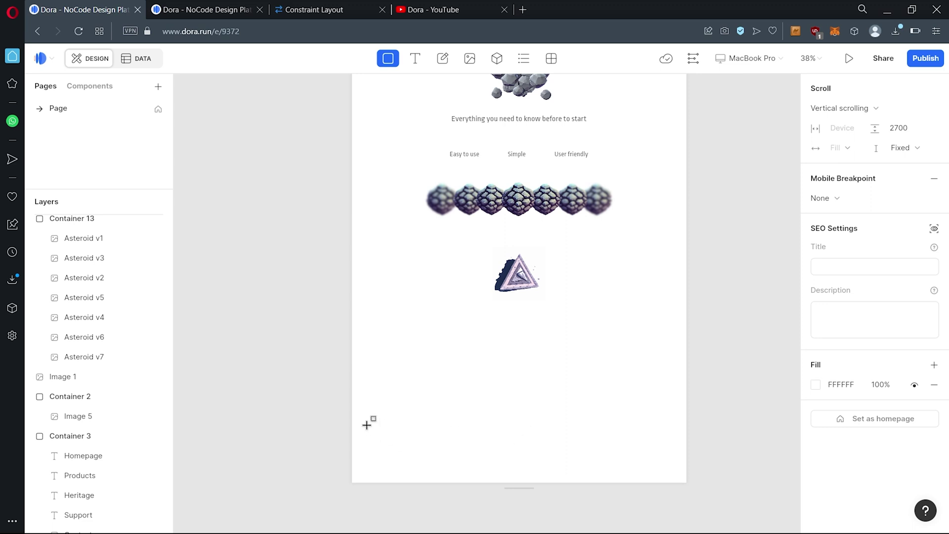
drag(349, 413, 459, 476)
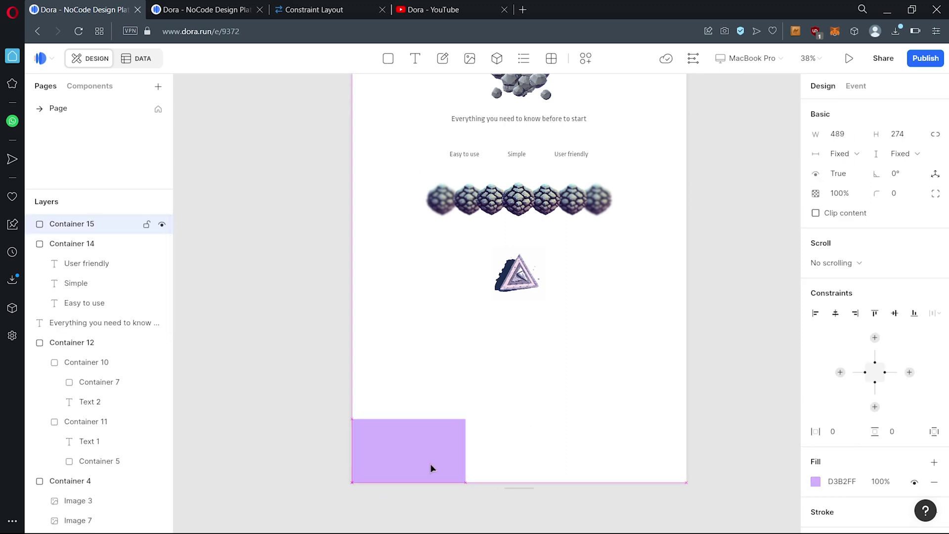
click(839, 133)
text(212121)
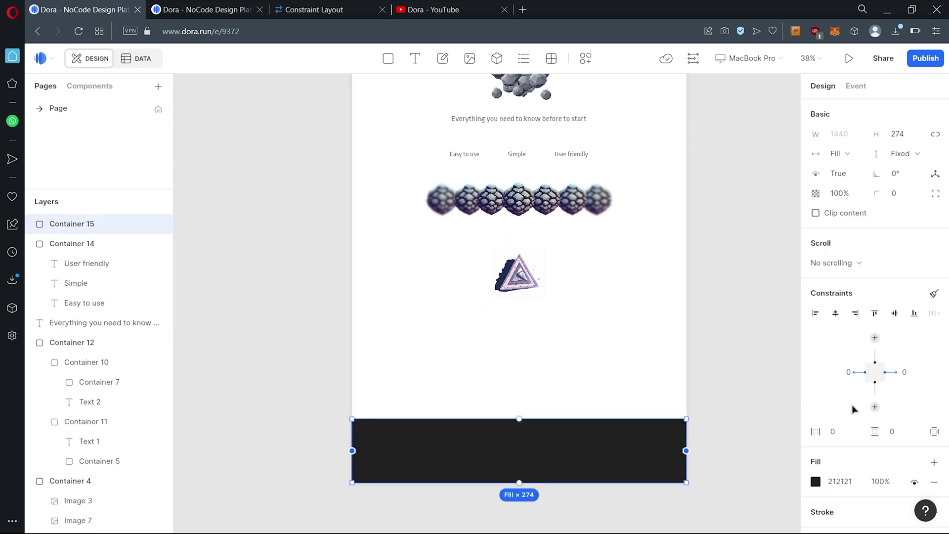
Try a linear gradient on the bottom container and return it to a solid dark fill.
click(816, 481)
click(685, 269)
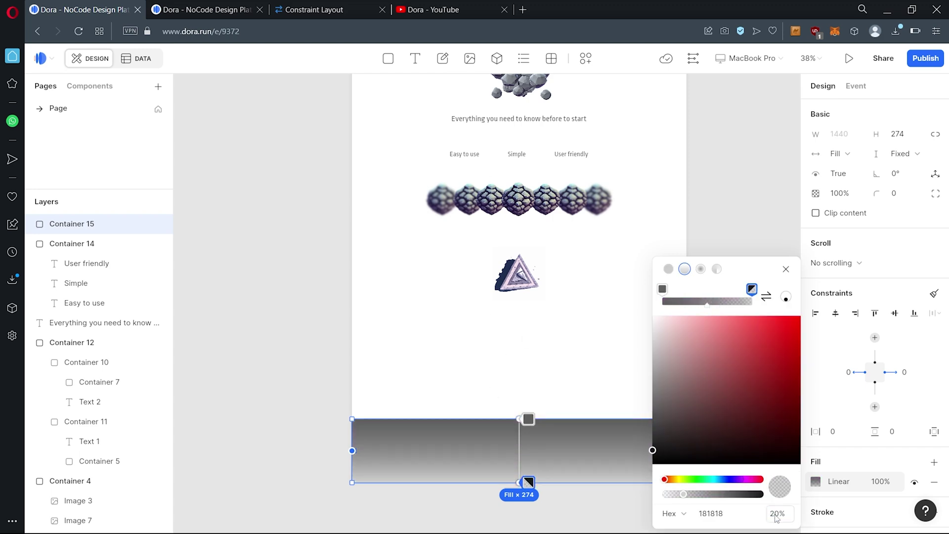
click(669, 268)
click(839, 481)
text(232)
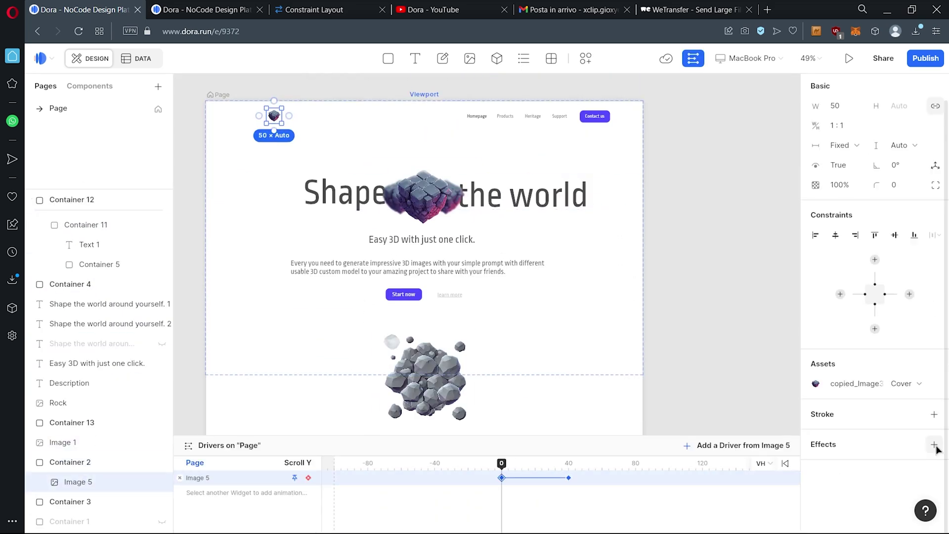
Set the header logo image's opacity to 0% at scroll keyframe 0 and scrub the timeline to check it.
click(846, 185)
text(0)
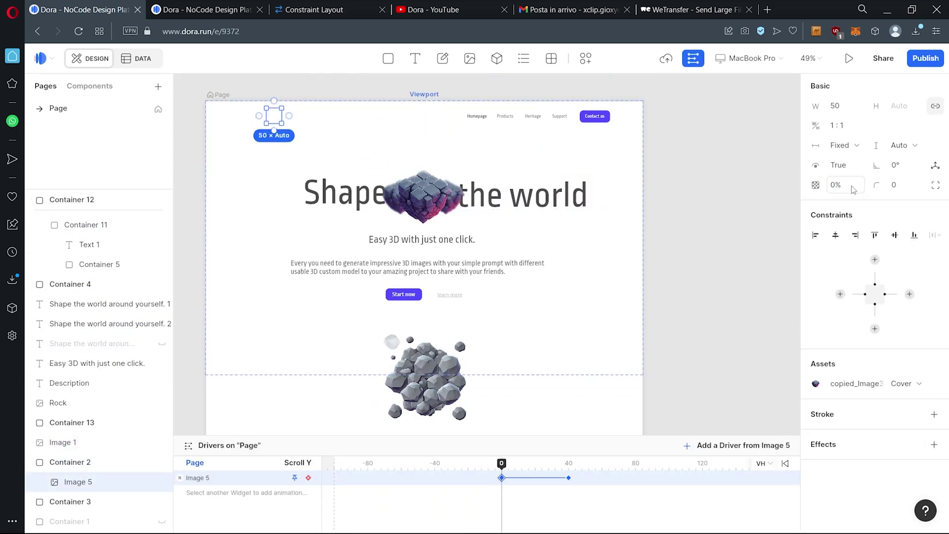
mouse_move(501, 467)
mouse_down()
mouse_move(536, 468)
mouse_move(500, 467)
mouse_move(510, 469)
mouse_up()
drag(501, 464, 504, 466)
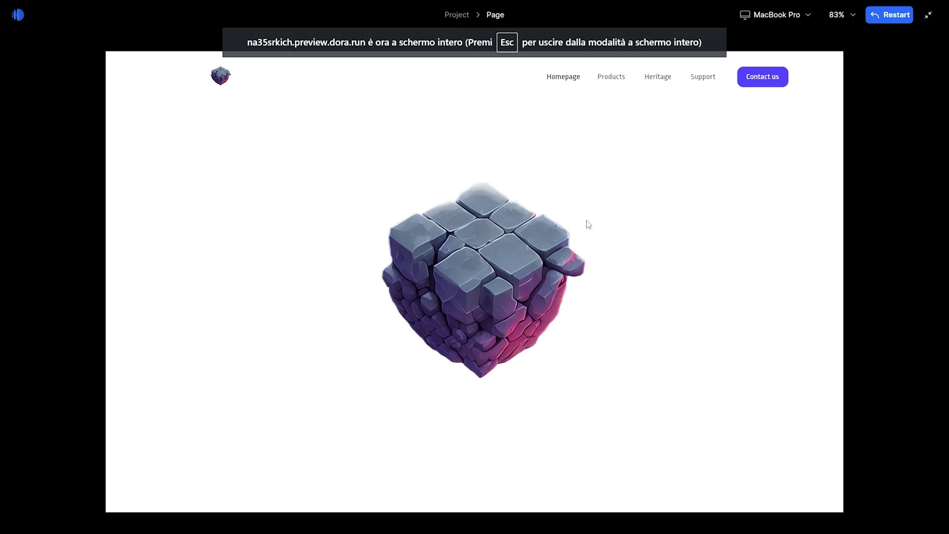
Examine the page's scroll animations and lower sections in the full-screen preview and leave it.
scroll(589, 225, down, 5)
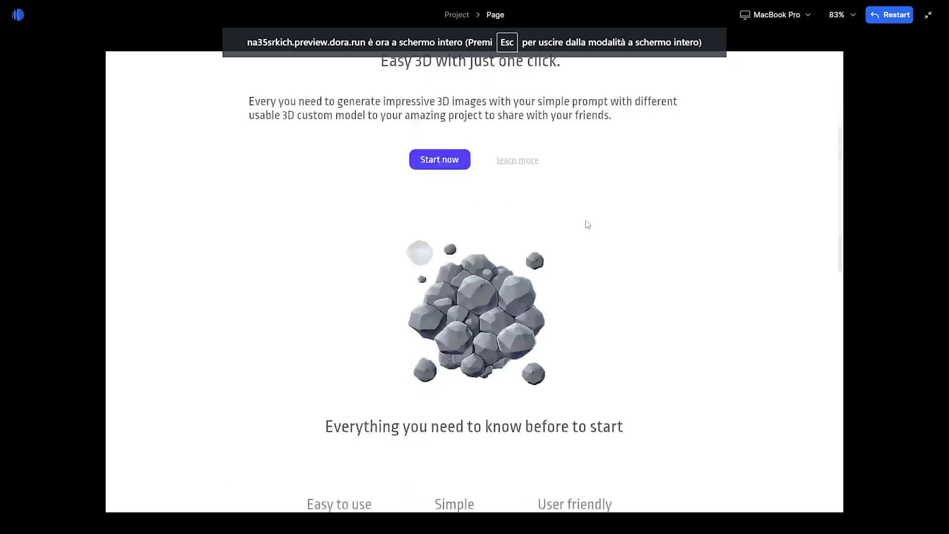
scroll(588, 225, down, 3)
scroll(588, 224, down, 2)
scroll(587, 225, up, 2)
scroll(586, 225, up, 3)
scroll(584, 227, down, 4)
scroll(584, 229, down, 9)
scroll(584, 228, up, 6)
scroll(585, 228, up, 3)
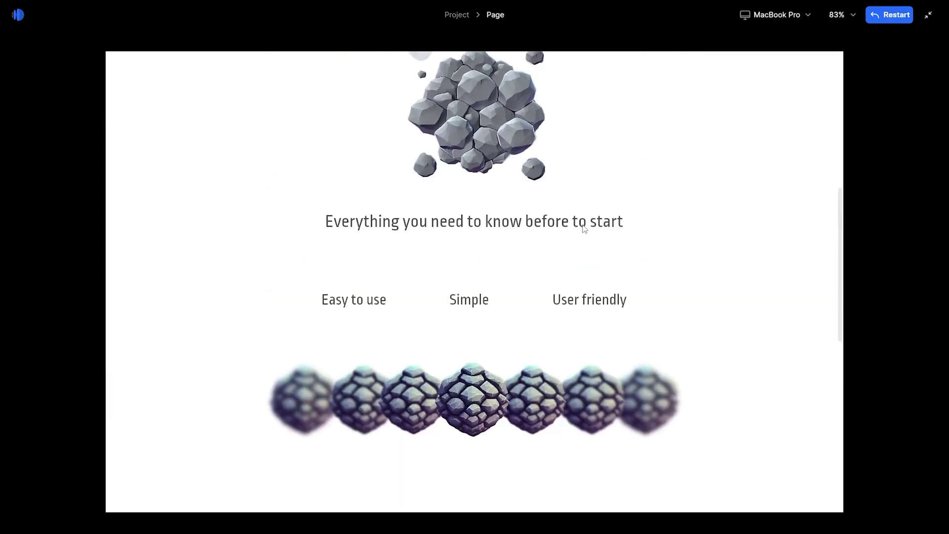
scroll(585, 228, down, 6)
scroll(584, 229, up, 8)
scroll(584, 227, up, 1)
scroll(584, 227, down, 4)
key(Escape)
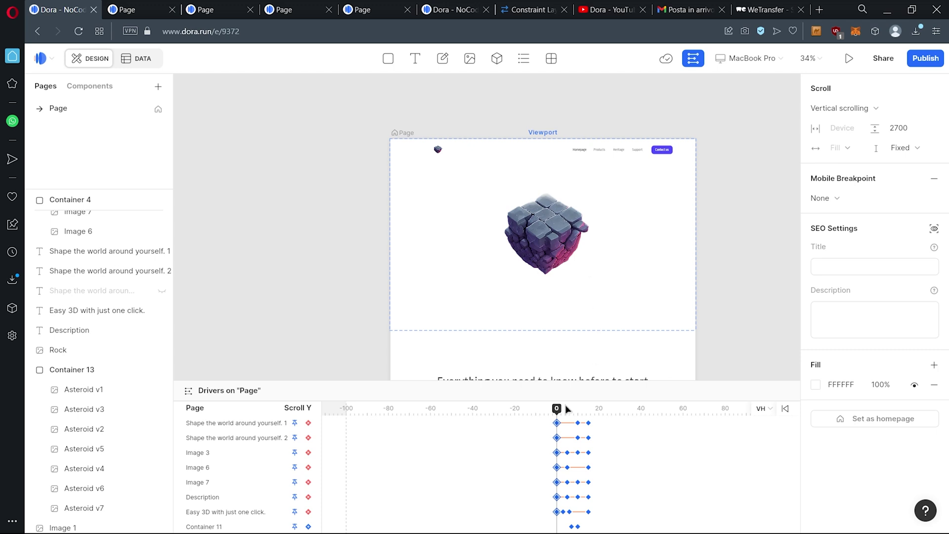
Scrub the page's scroll timeline past 90 VH to reach the asteroid section.
drag(559, 414, 610, 420)
scroll(608, 315, down, 3)
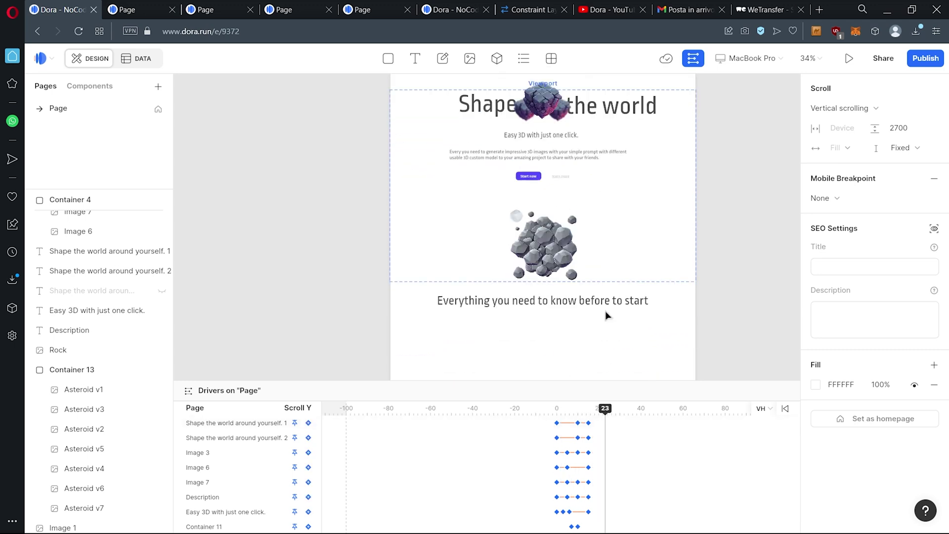
drag(605, 406, 751, 430)
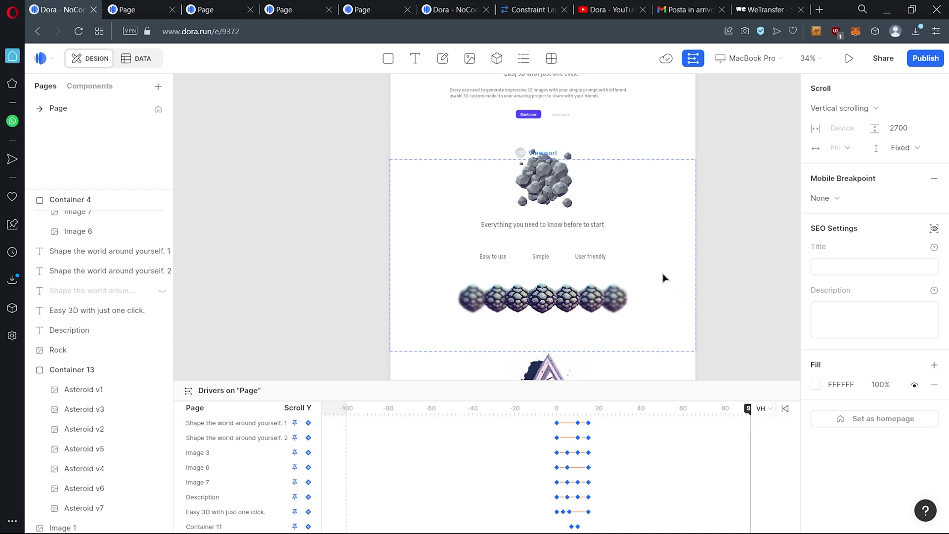